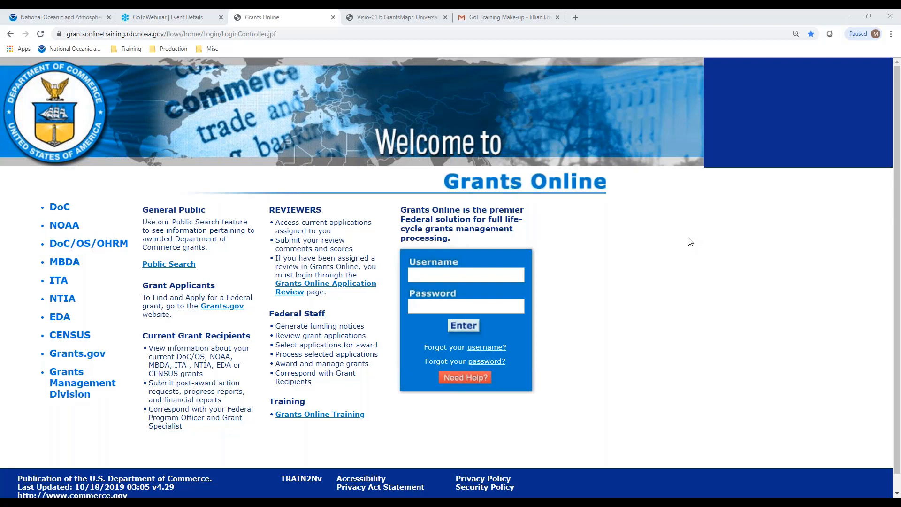
Log in as gstudent with the account password and accept the Notice to Users.
left_click(437, 273)
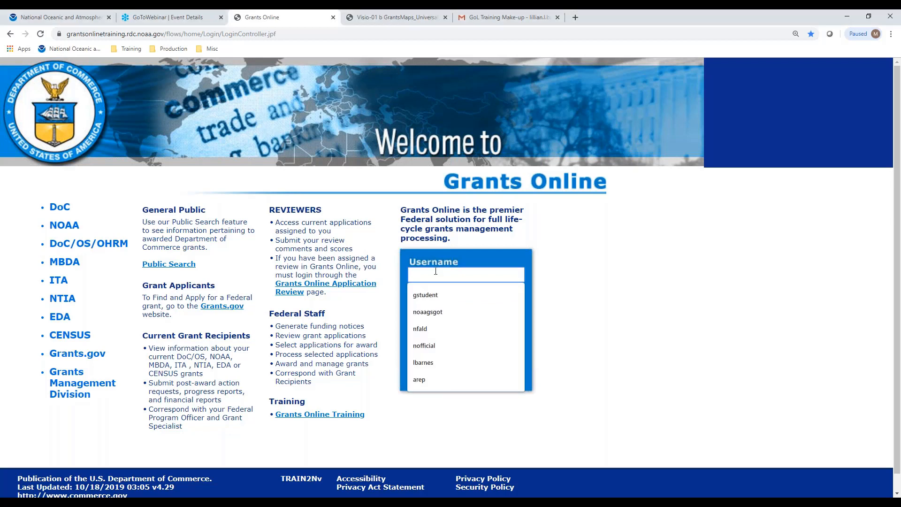
left_click(441, 295)
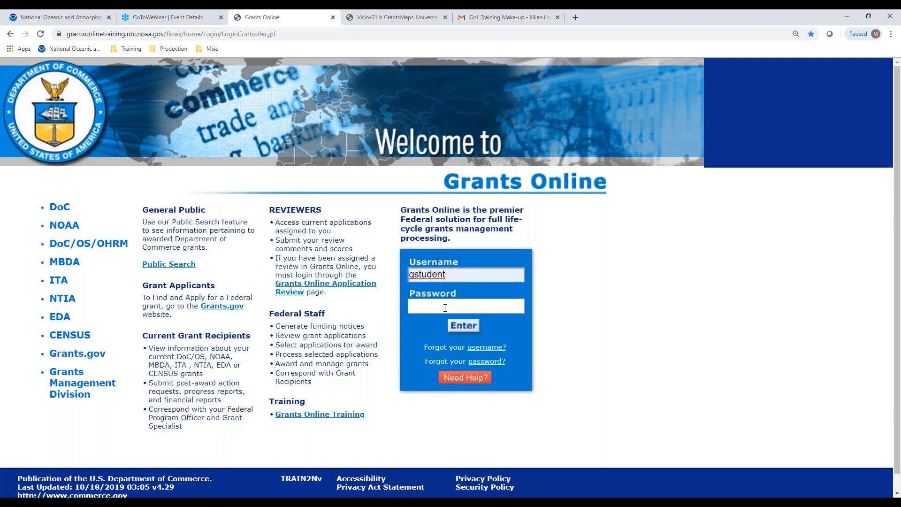
type("••••••••••")
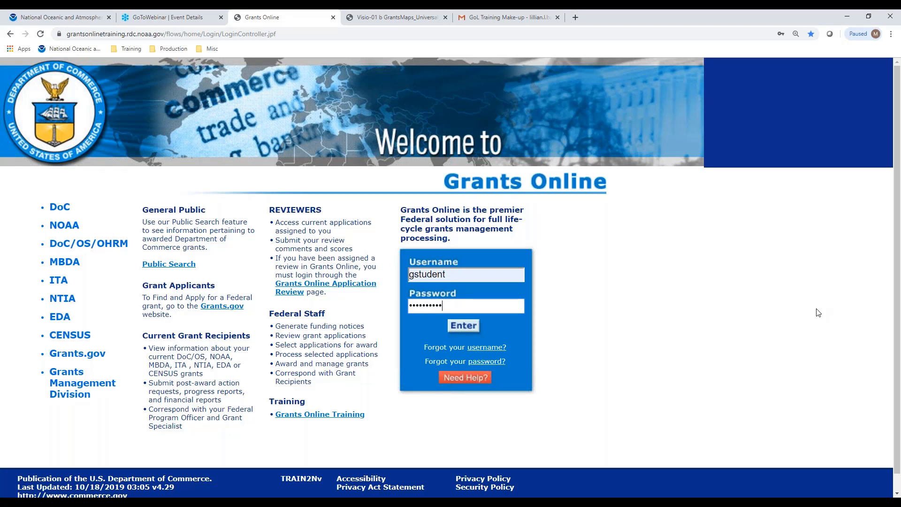
type("••")
key("Return")
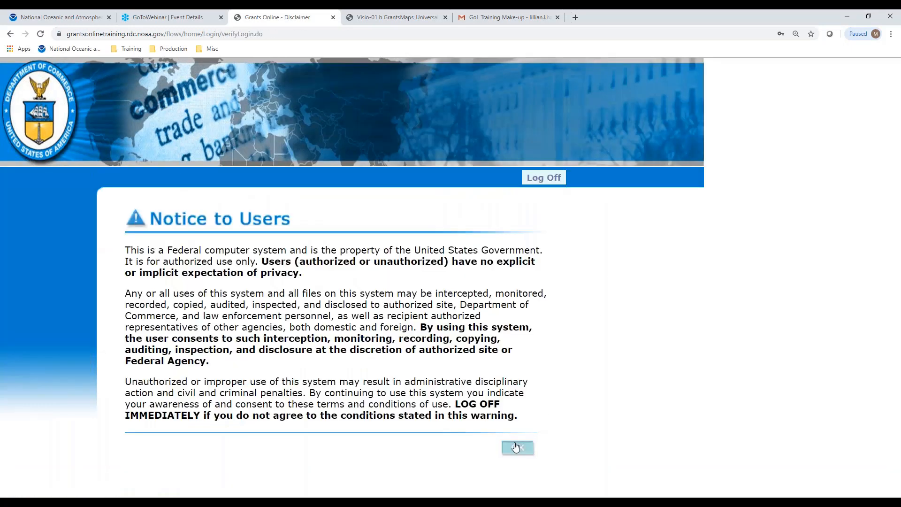
left_click(517, 447)
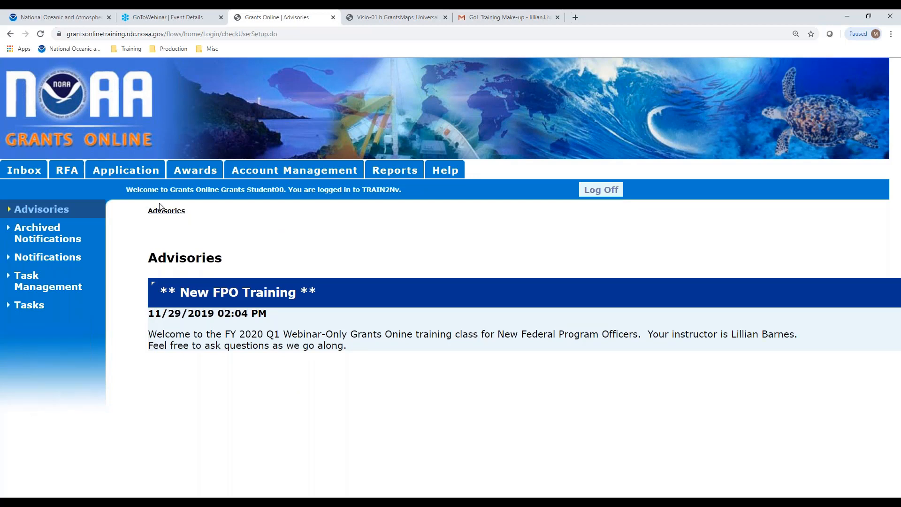
Start a new Competitive RFA created from scratch.
left_click(79, 179)
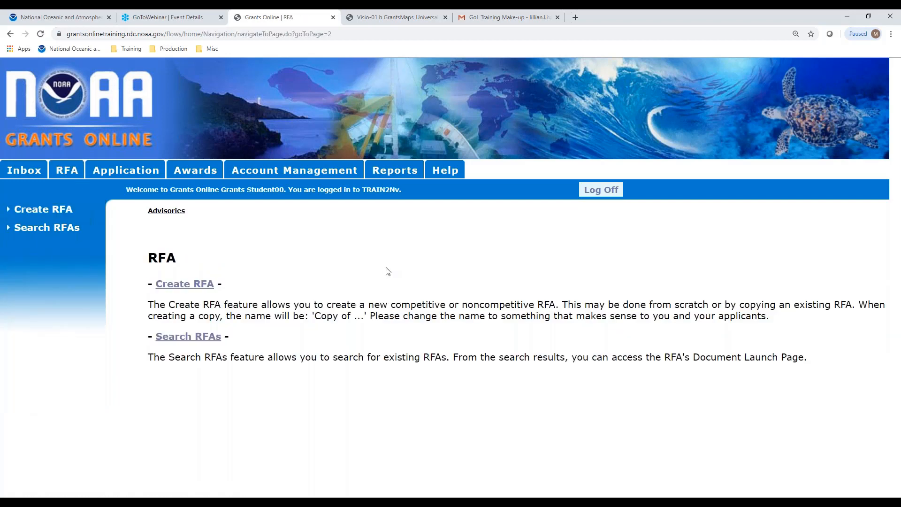
left_click(179, 285)
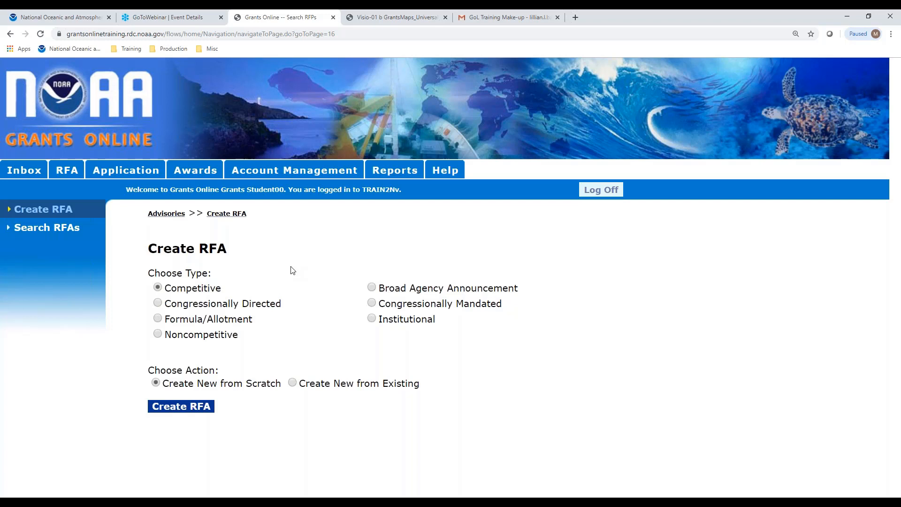
left_click(180, 407)
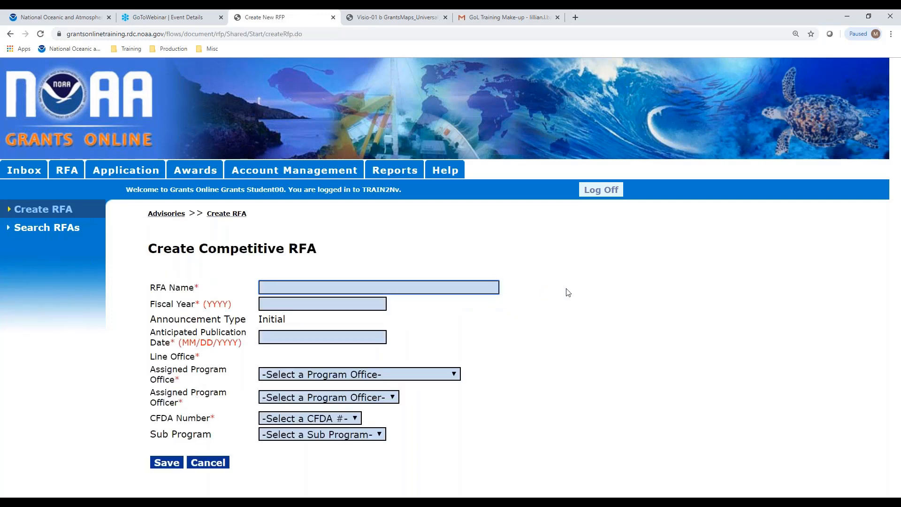
Fill the RFA Name with the saved "GSTUDENT00 - WEBINAR-ONLY Instructor Universal Non-Comp RFA" entry and remove "Instructor Universal" from it.
left_click(434, 289)
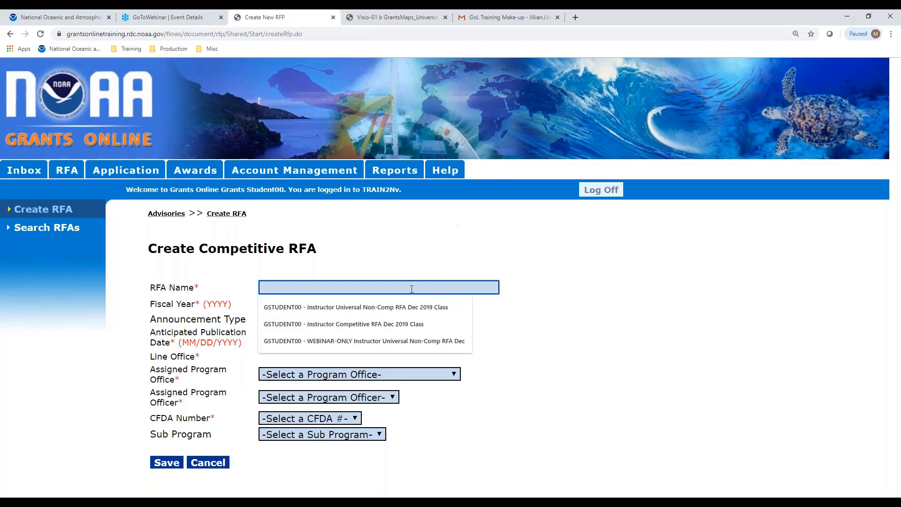
left_click(410, 338)
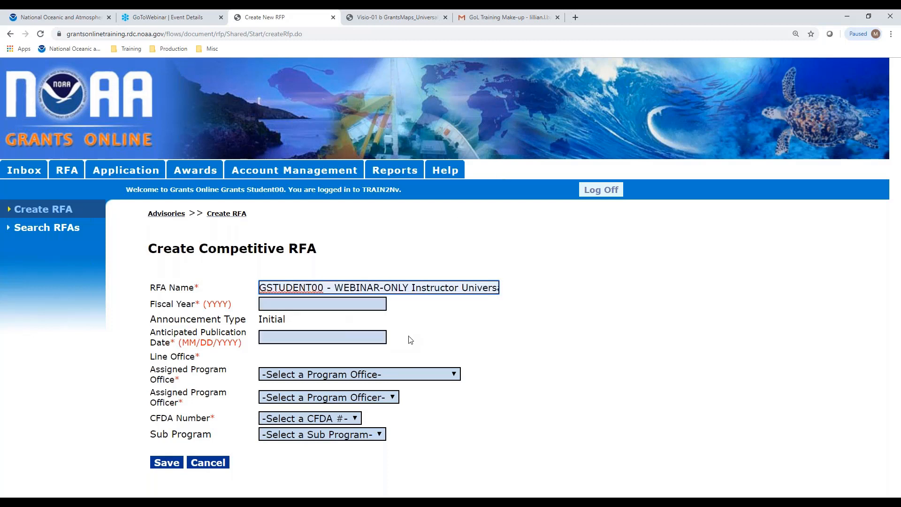
left_click(463, 288)
key("BackSpace")
key("BackSpace")
key("BackSpace")
key("BackSpace")
key("BackSpace")
key("BackSpace")
key("BackSpace")
key("BackSpace")
key("BackSpace")
key("BackSpace")
key("BackSpace")
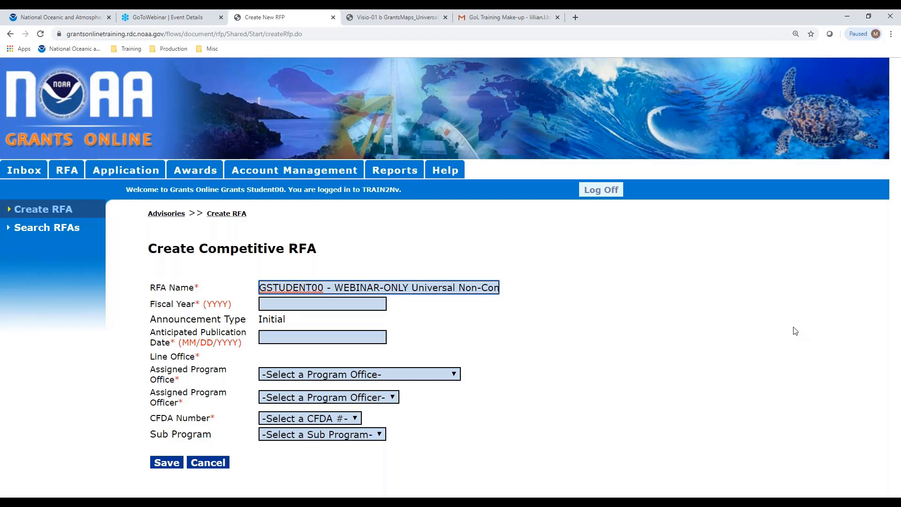
key("Delete")
key("Delete")
key("Delete")
key("Delete")
key("Delete")
key("Delete")
key("Delete")
key("Delete")
key("Delete")
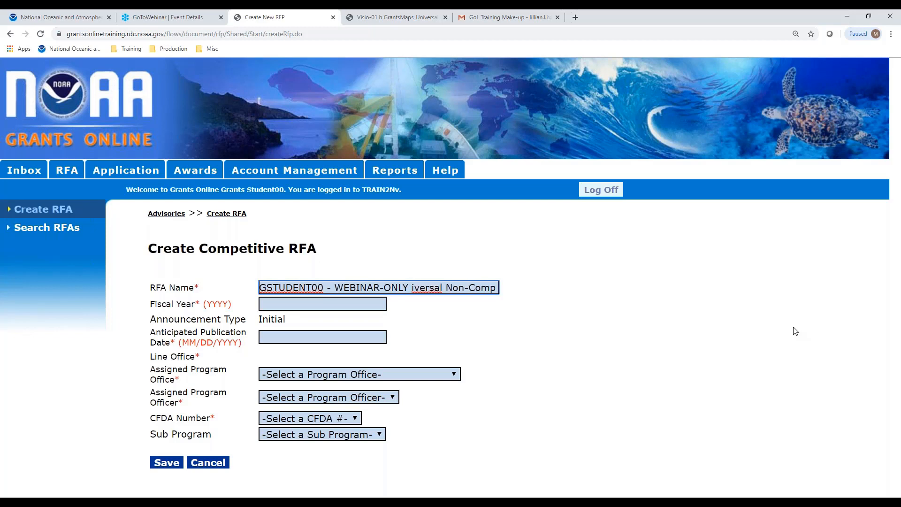
key("Delete")
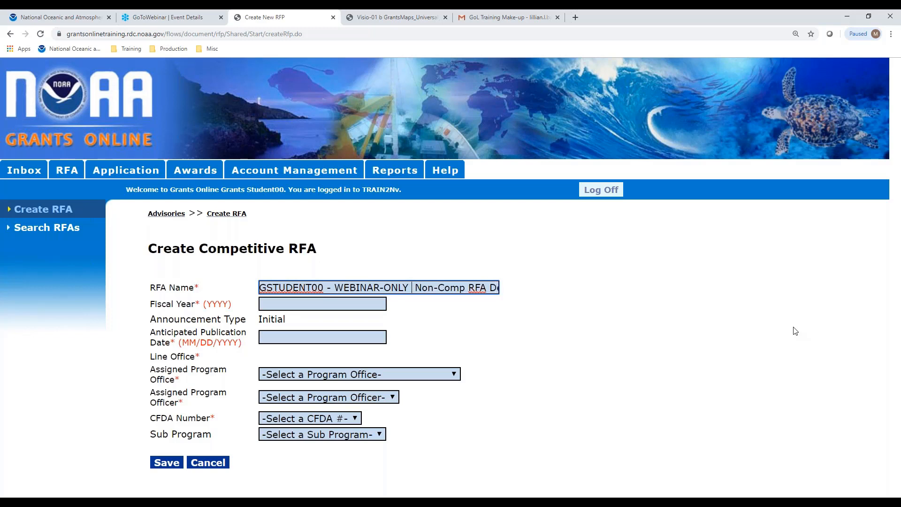
Insert "Instructor Competitive" after "WEBINAR-ONLY" in the RFA Name, correcting its spelling.
type("Instructo ")
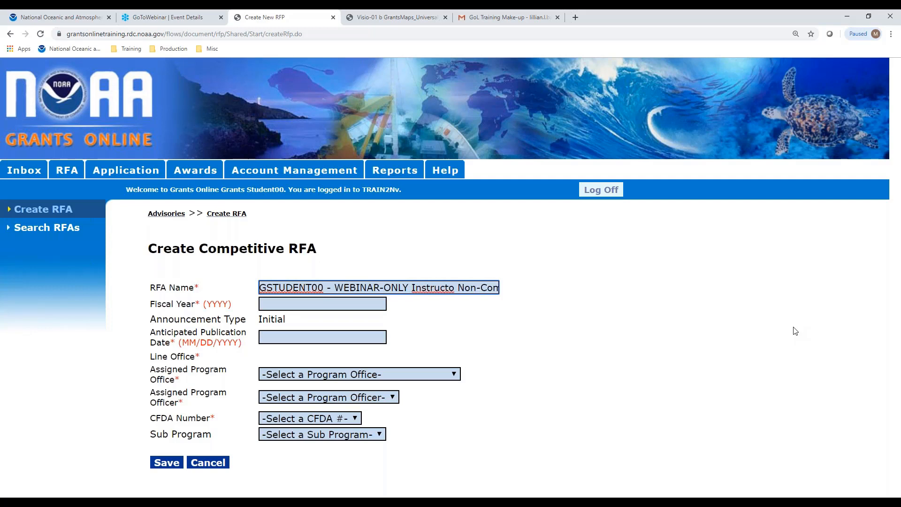
type("r Compeitive")
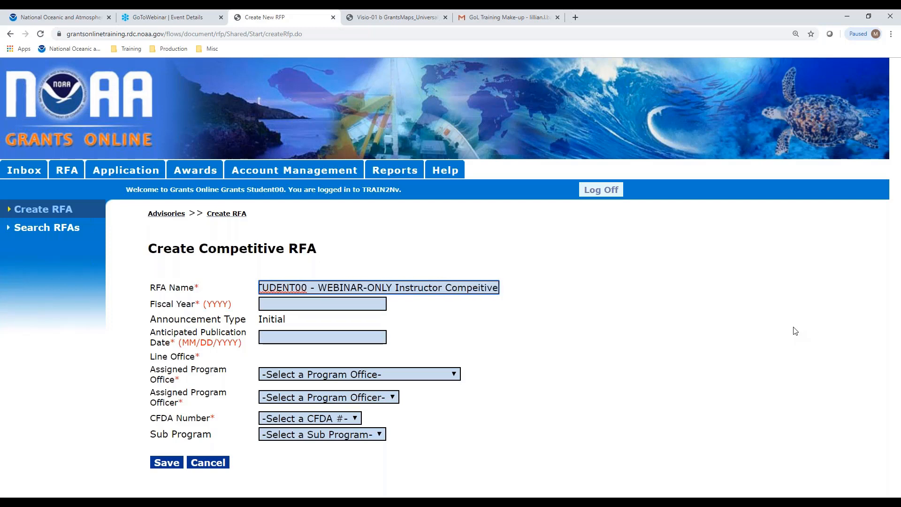
key("Right")
key("Right")
key("Right")
key("Right")
key("Right")
key("Right")
key("Right")
key("Right")
key("Right")
key("Right")
key("Right")
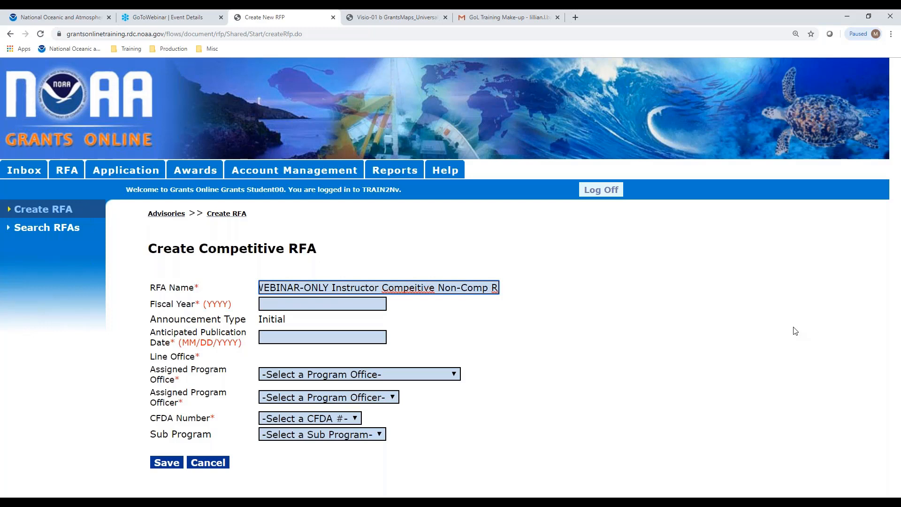
right_click(414, 287)
left_click(425, 316)
left_click(441, 287)
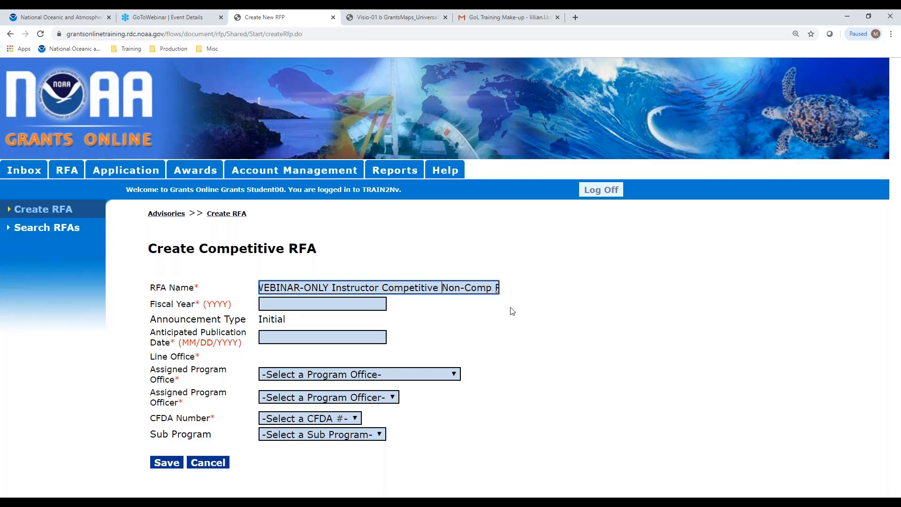
Remove "Non-Comp" from the RFA Name so it ends with "Instructor Competitive RFA Dec 2019 Class".
key("BackSpace")
key("BackSpace")
key("BackSpace")
key("BackSpace")
key("BackSpace")
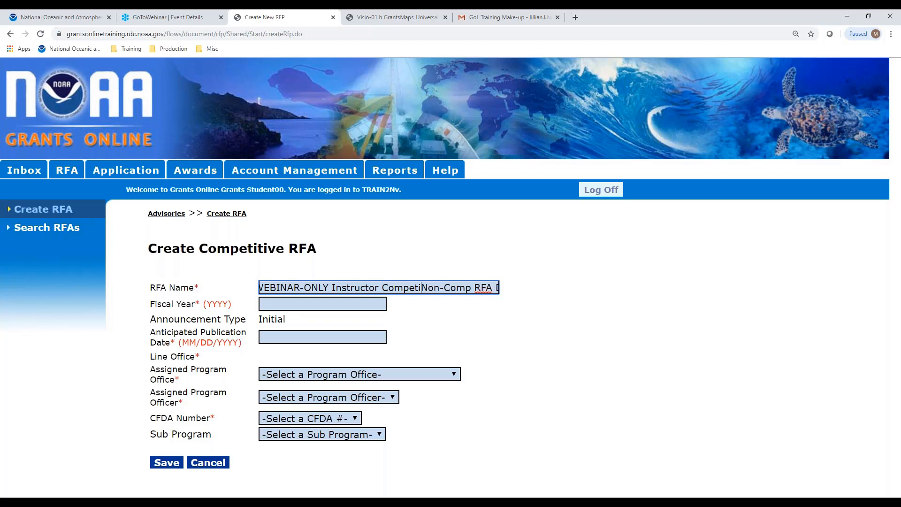
key("Delete")
key("Delete")
key("Delete")
key("Delete")
key("Delete")
key("Delete")
key("Delete")
key("Delete")
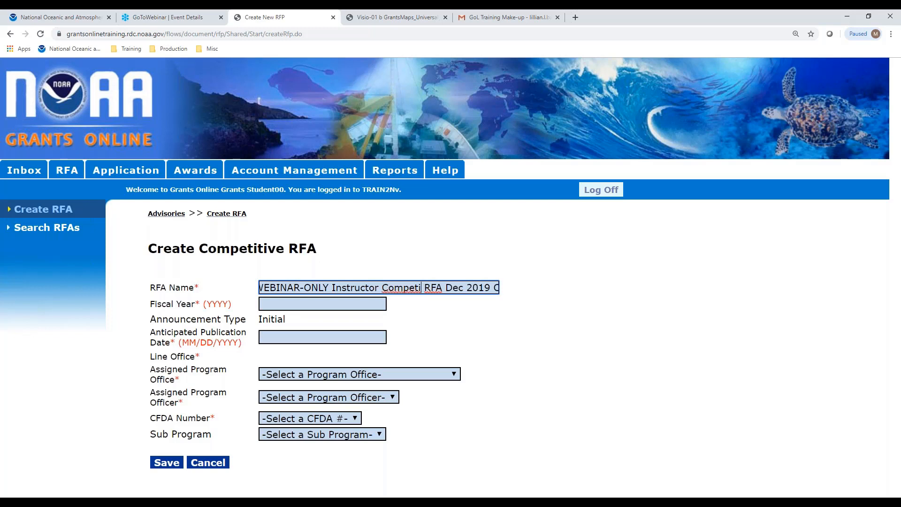
type("tive")
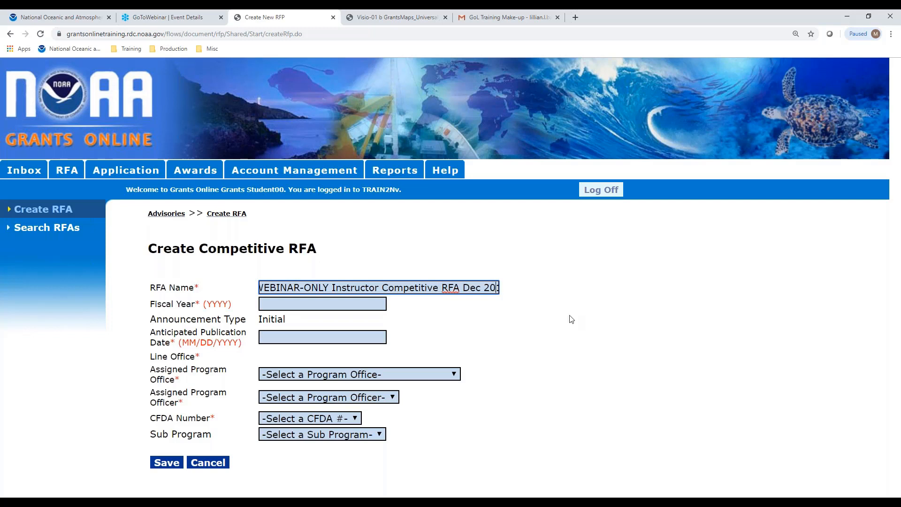
key("Right")
key("Right")
key("Right")
key("Right")
key("Right")
key("Right")
key("Right")
key("Right")
key("Right")
key("Right")
key("Right")
key("Right")
key("Right")
key("Right")
key("Right")
key("Right")
key("Right")
key("Right")
key("Right")
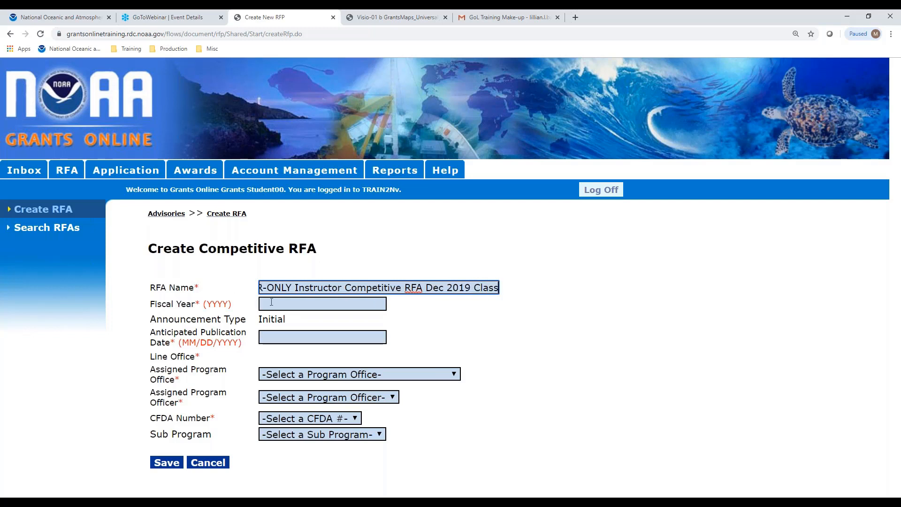
Set the Fiscal Year to 2020 and the Anticipated Publication Date to 12/10/2019.
left_click(289, 306)
left_click(283, 319)
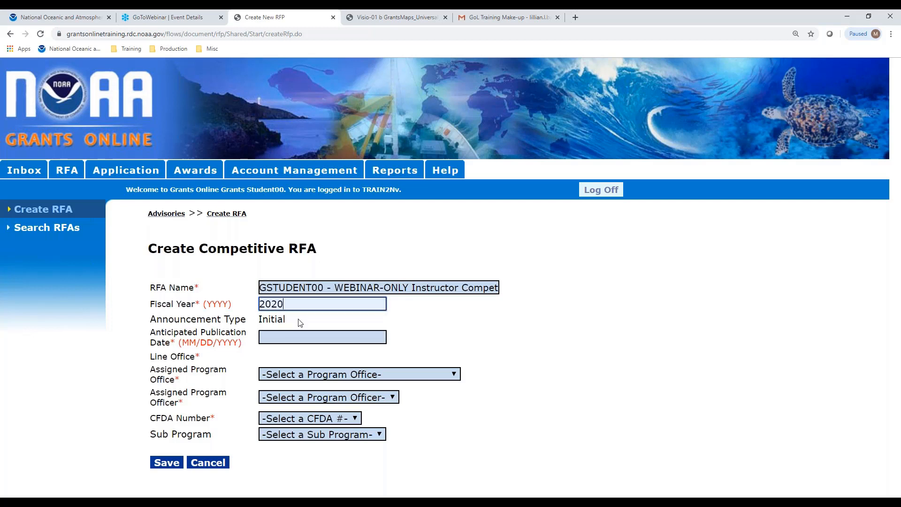
left_click(304, 339)
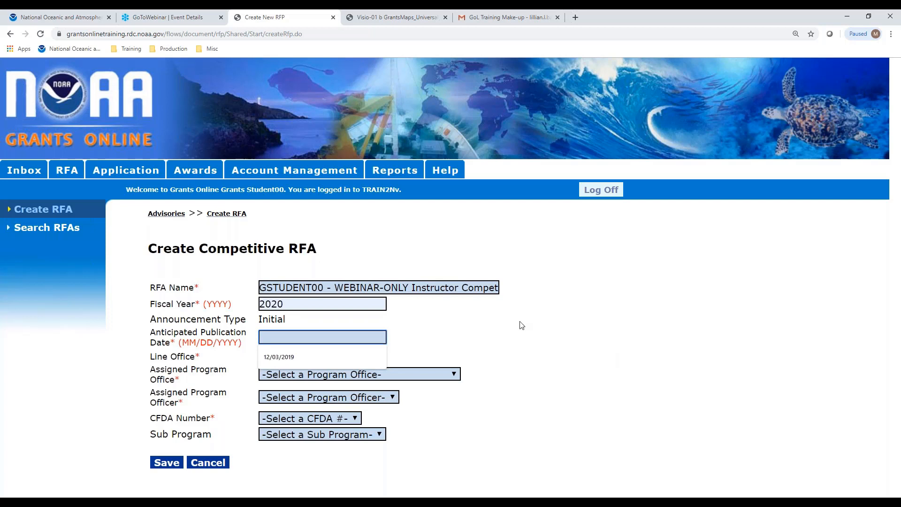
left_click(289, 355)
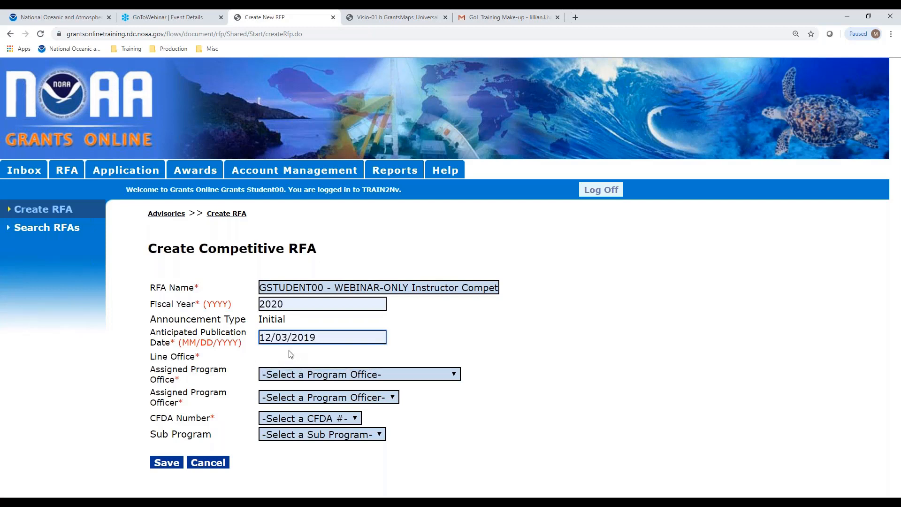
key("BackSpace")
key("BackSpace")
type("10")
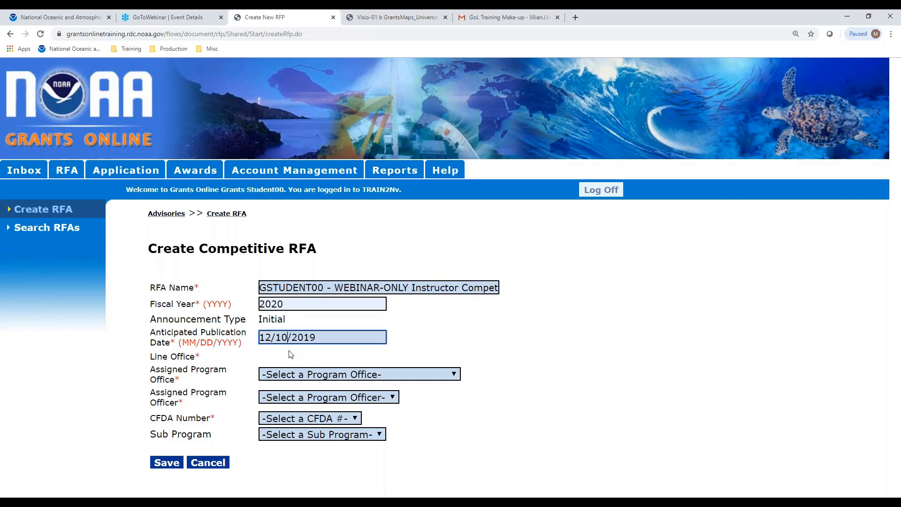
Assign the RFA to One Commerce Program Office (OCPO) and choose the logged-in student account as its program officer.
left_click(404, 378)
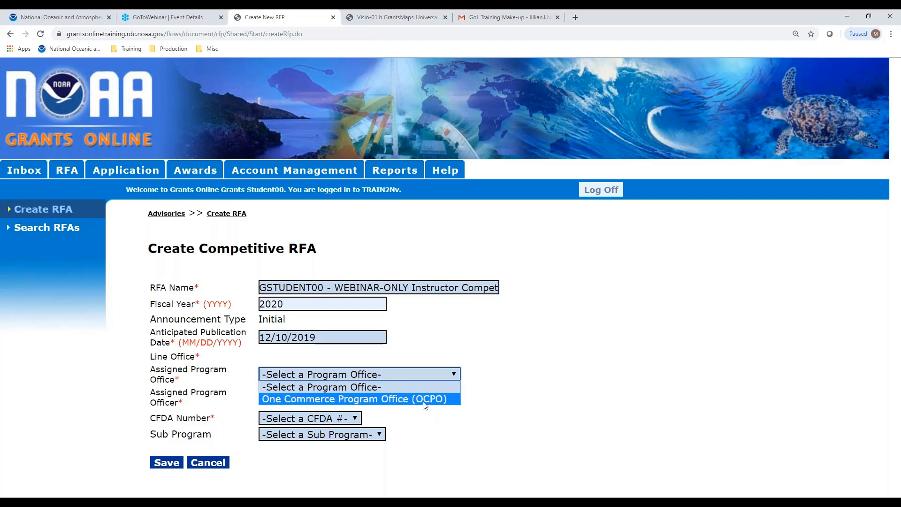
left_click(425, 403)
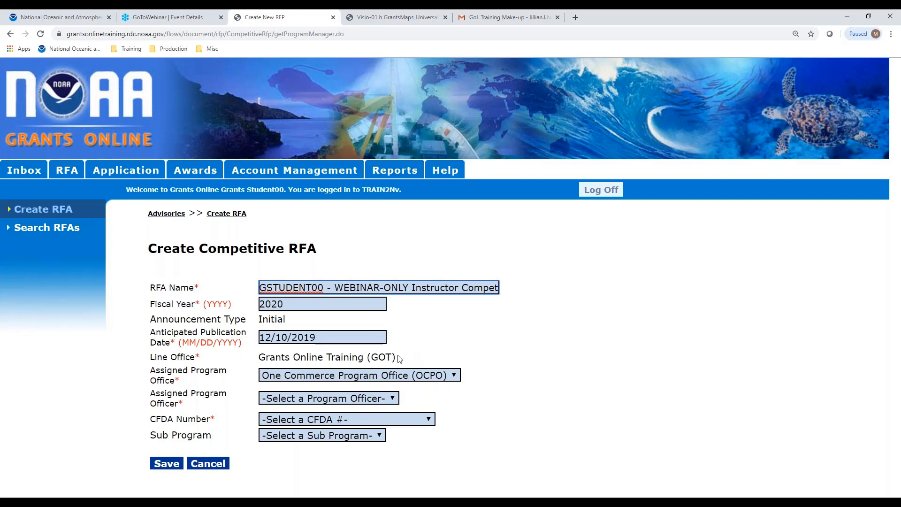
left_click(371, 399)
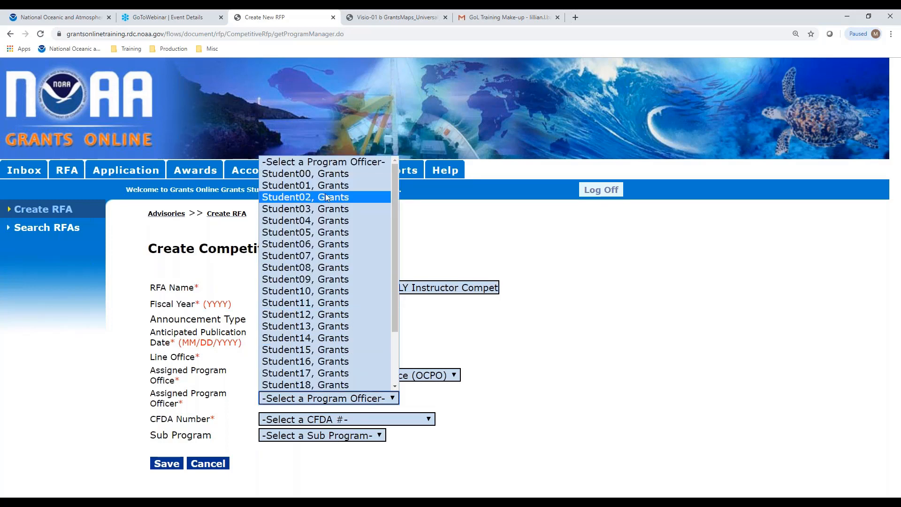
left_click(305, 173)
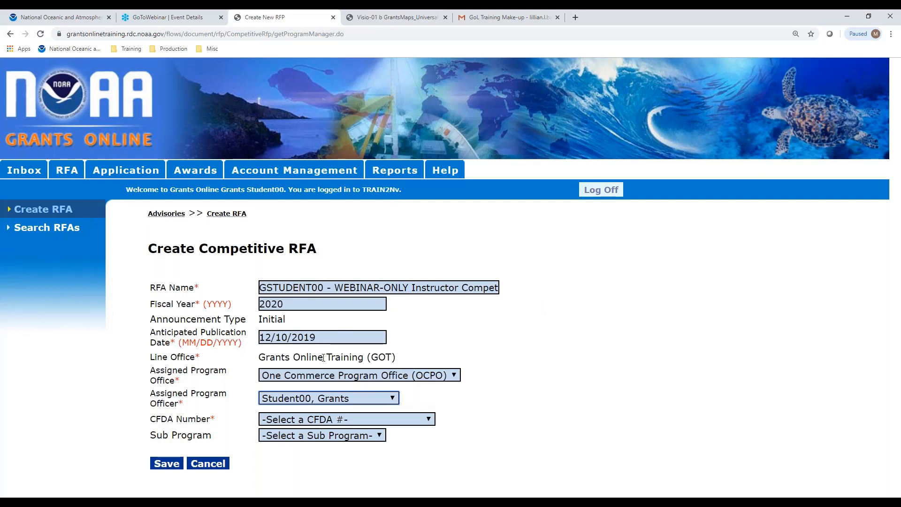
Set the CFDA Number to 11.998 - Grants Online TRAINING and save the new RFA.
left_click(381, 417)
left_click(379, 444)
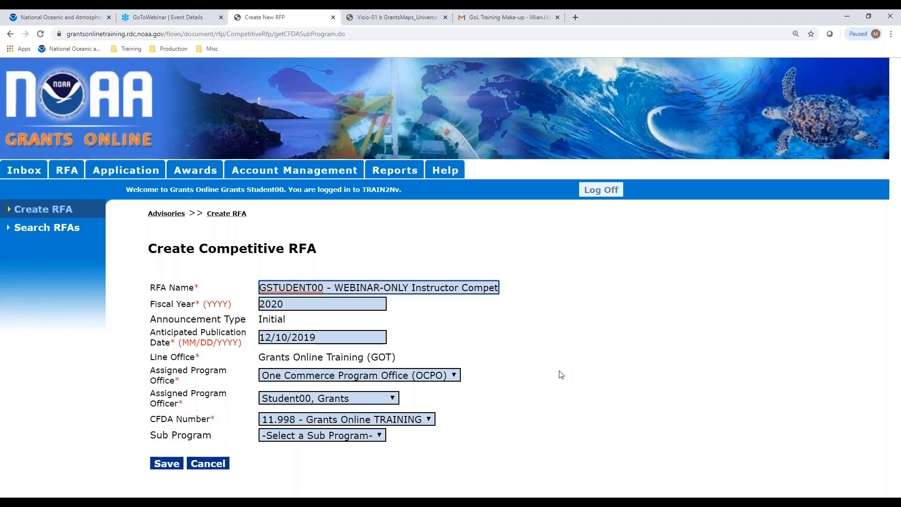
left_click(167, 464)
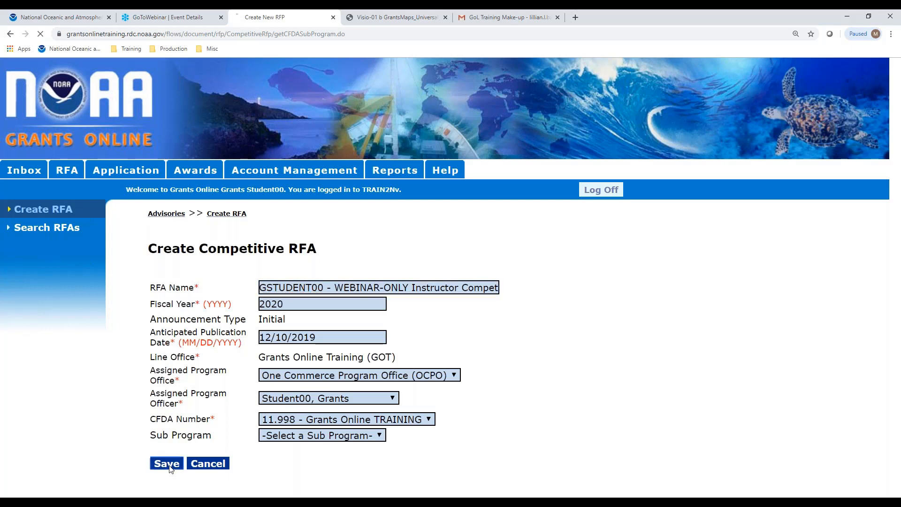
In the RFA Supplementary Information, set the Anticipated Funding Amount to 10000000 and the minimum Anticipated Award Amount to 10000.
scroll(515, 359, "down", 2)
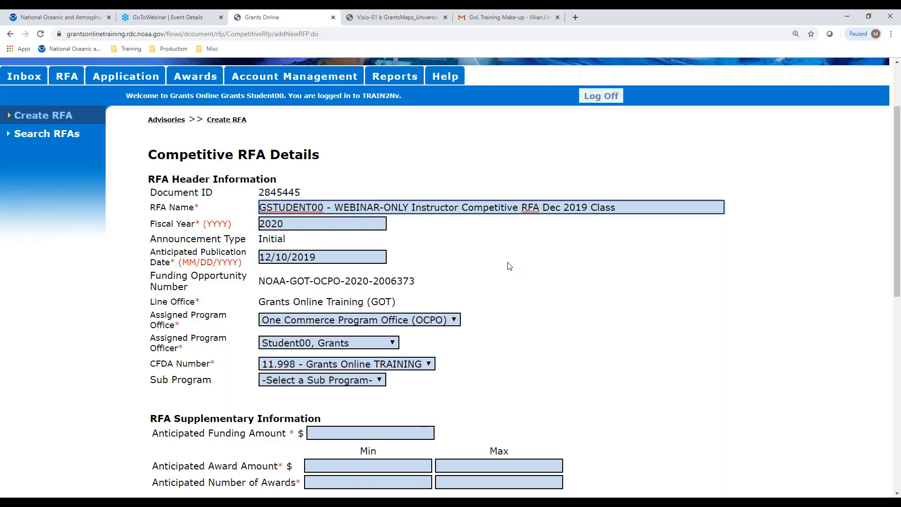
scroll(509, 267, "down", 4)
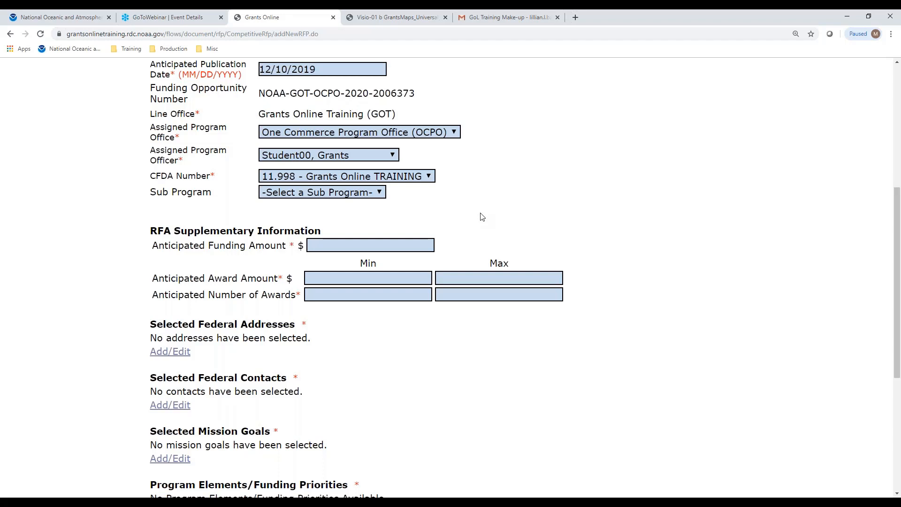
left_click(331, 245)
left_click(328, 265)
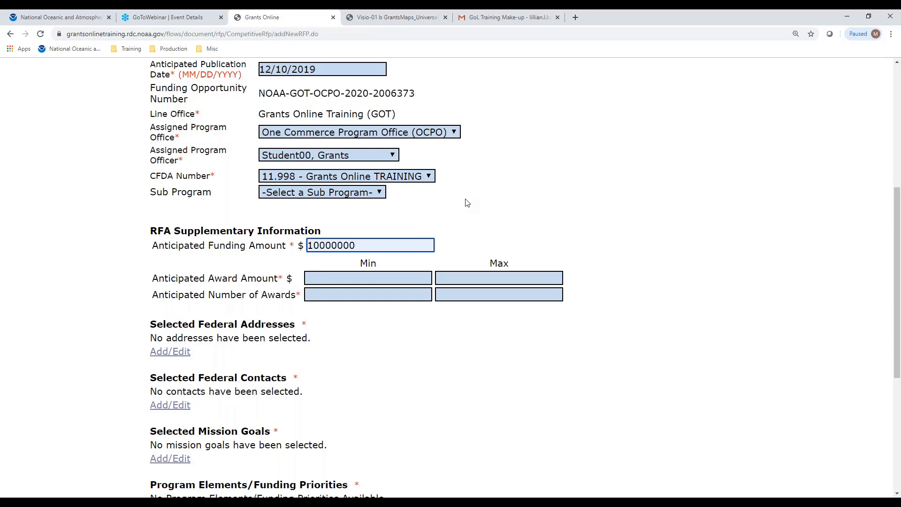
left_click(396, 278)
left_click(376, 298)
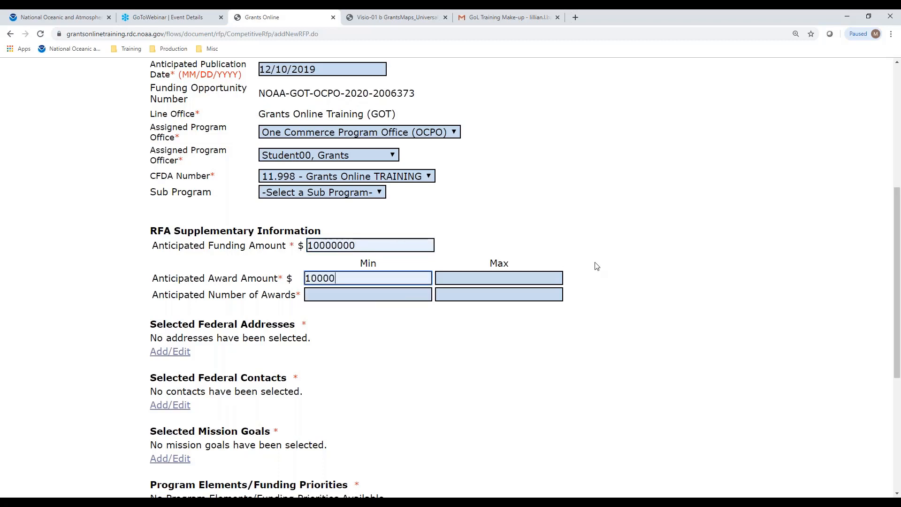
Set the maximum Anticipated Award Amount to 1000000 and the Anticipated Number of Awards to a minimum of 10 and maximum of 20.
left_click(491, 277)
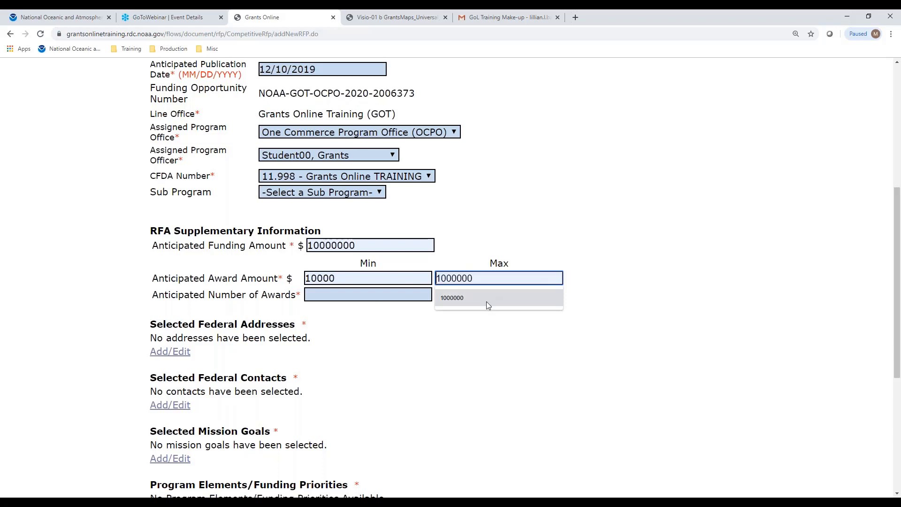
left_click(486, 301)
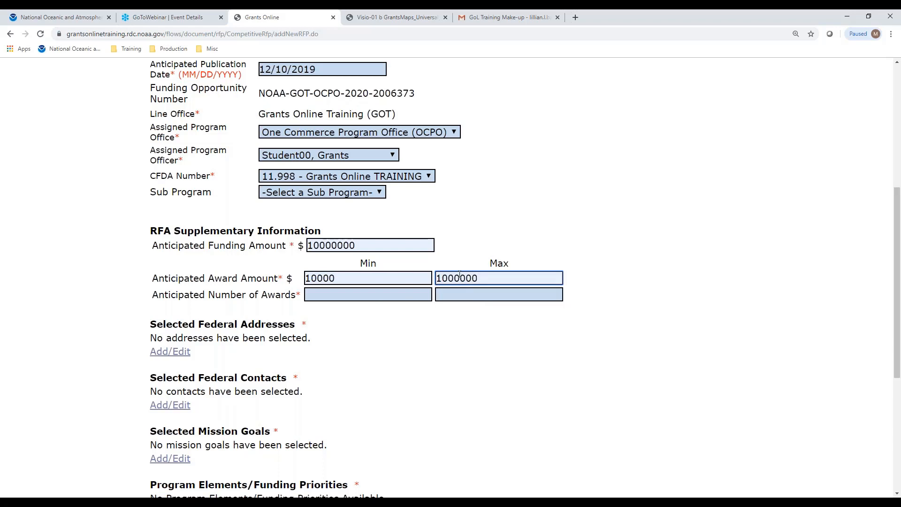
left_click(360, 301)
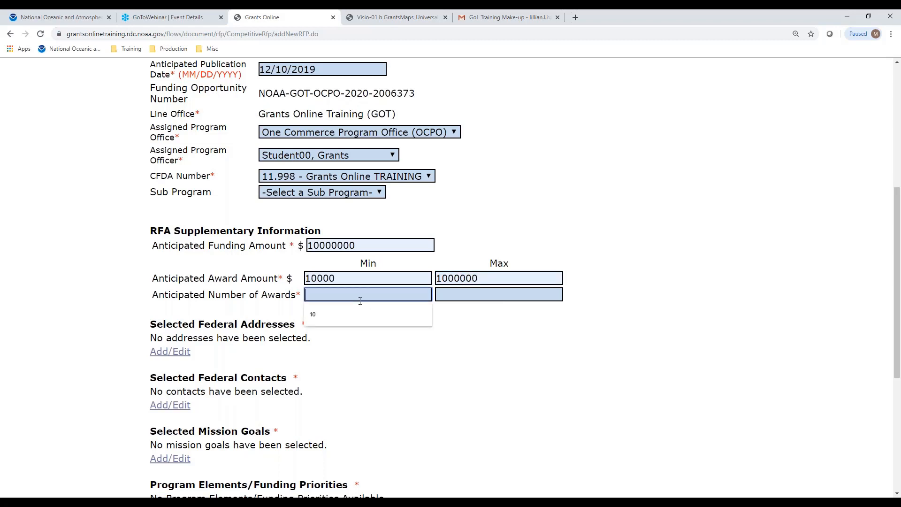
left_click(353, 319)
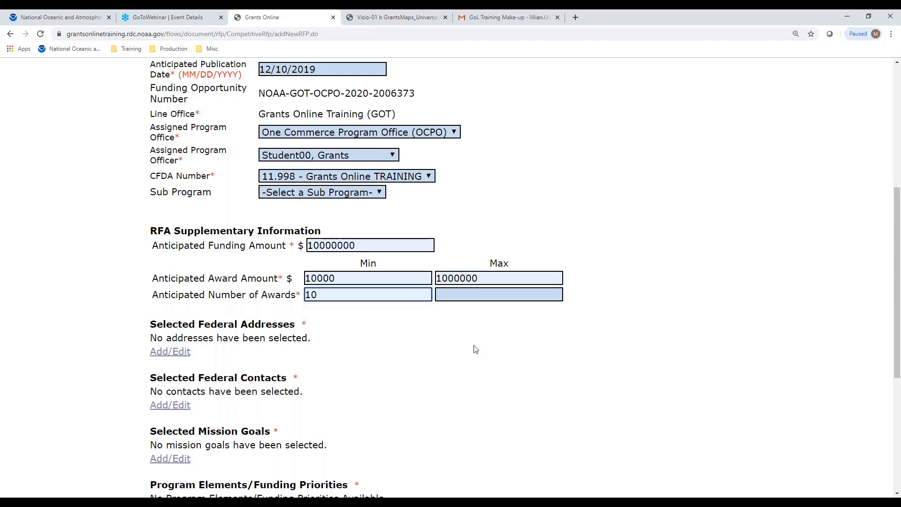
key("Tab")
type("20")
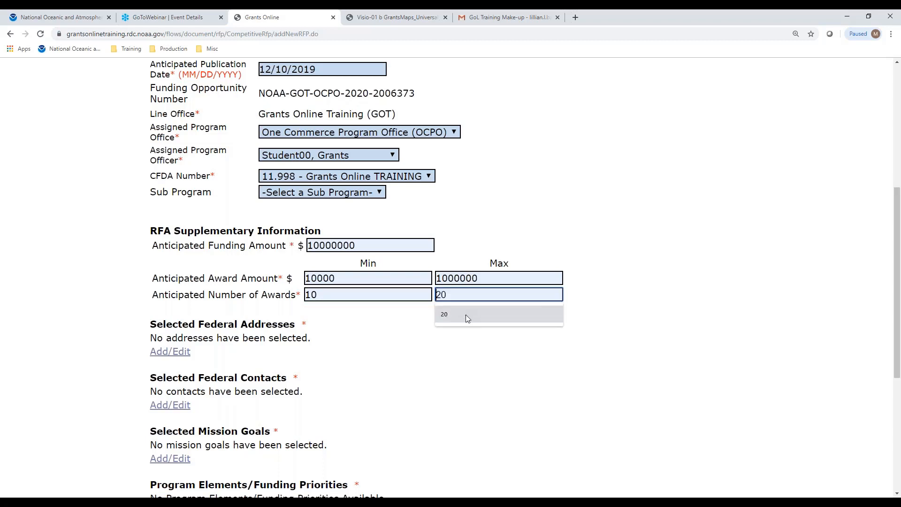
left_click(468, 316)
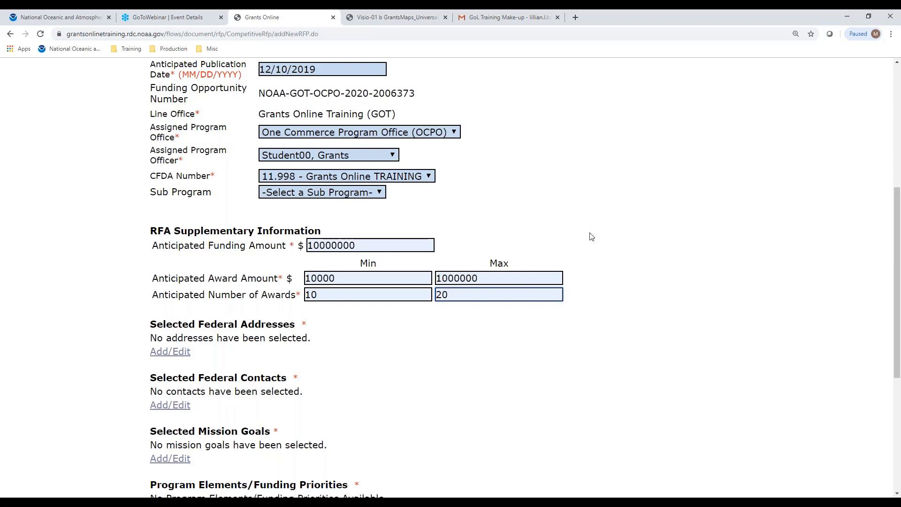
Search for a federal address for the RFA using the program office name ocpo.
scroll(587, 235, "down", 4)
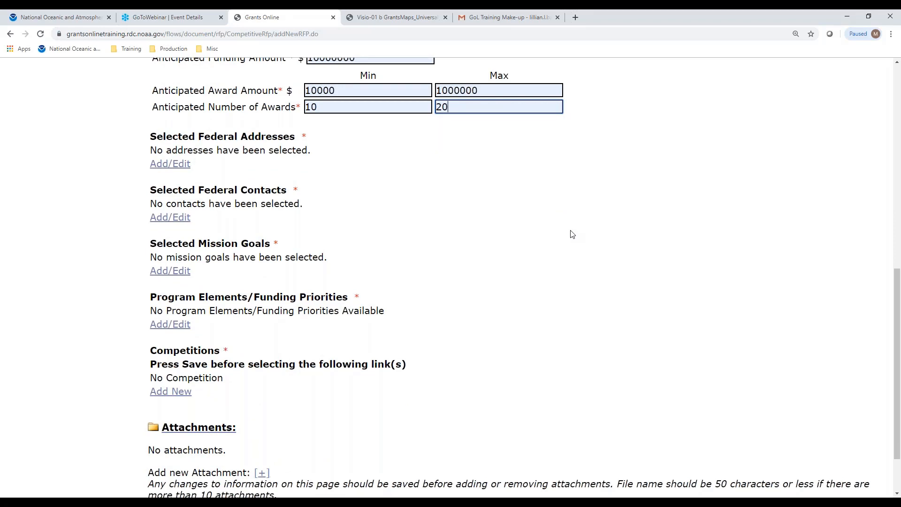
left_click(169, 163)
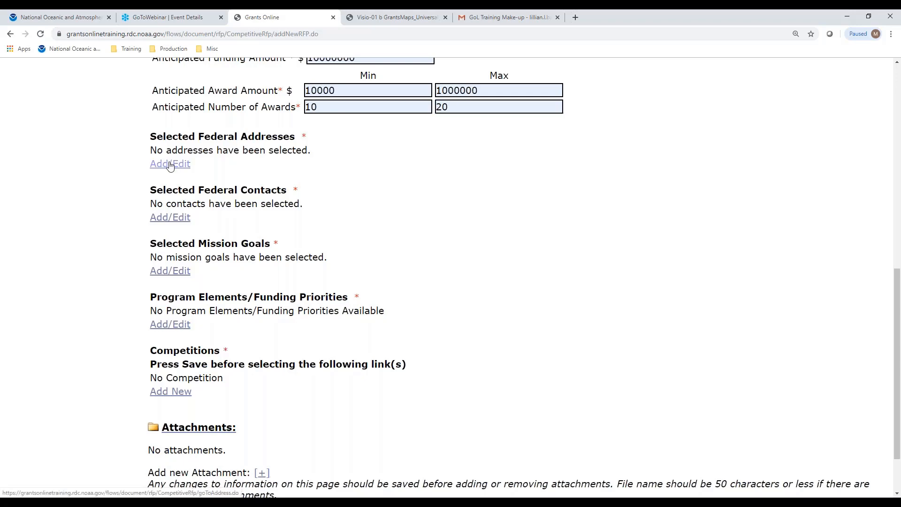
scroll(361, 207, "down", 3)
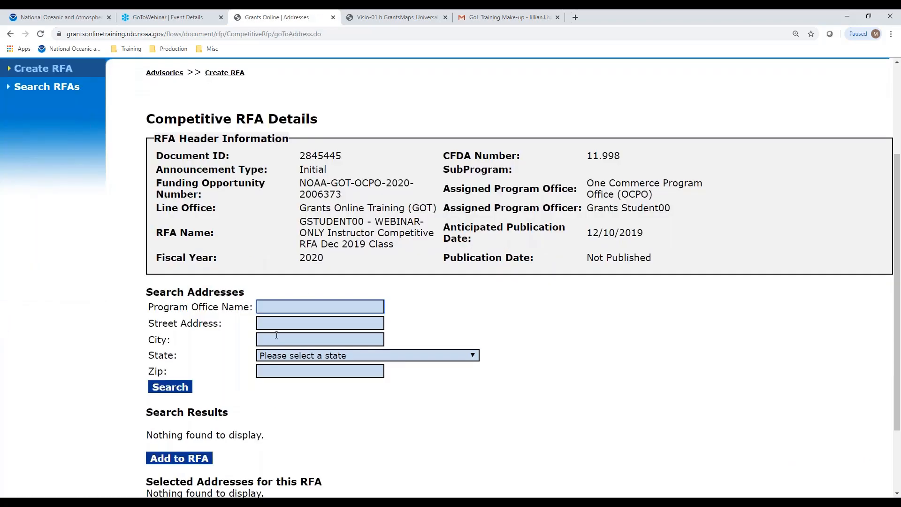
left_click(292, 308)
left_click(284, 321)
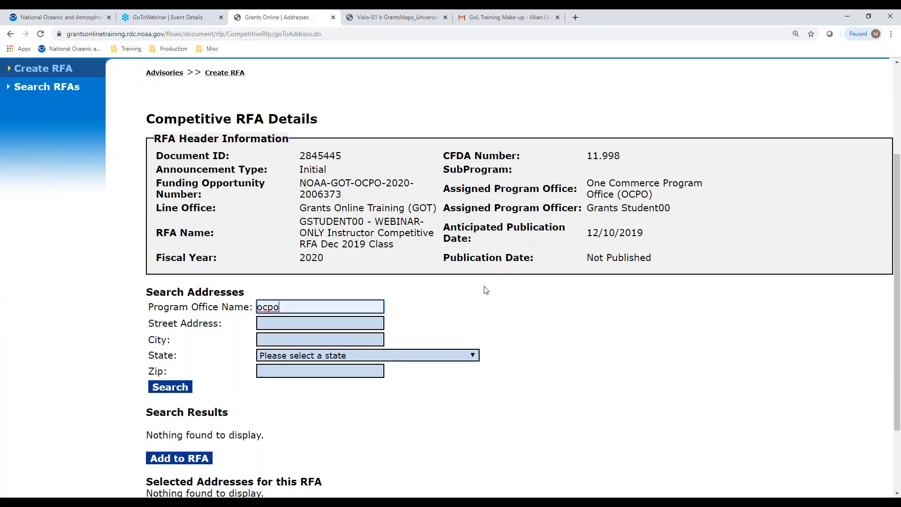
scroll(486, 290, "down", 1)
scroll(486, 290, "down", 1)
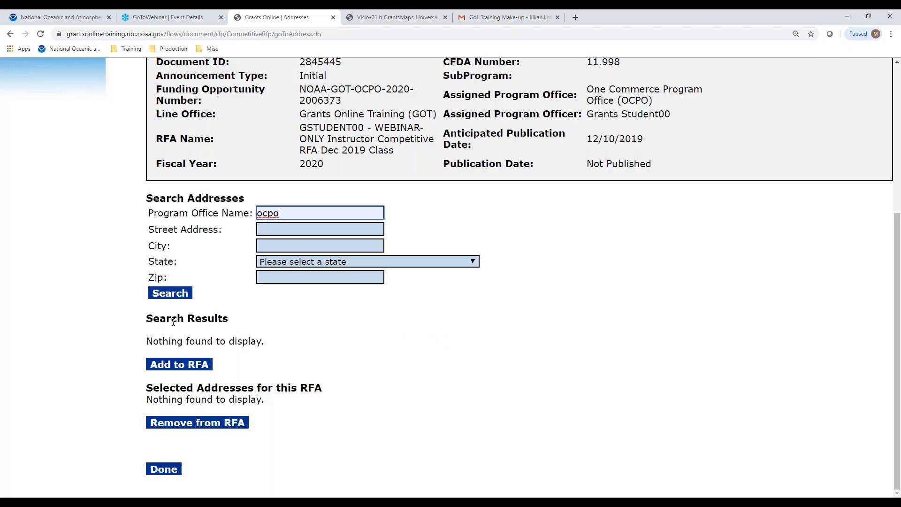
left_click(170, 293)
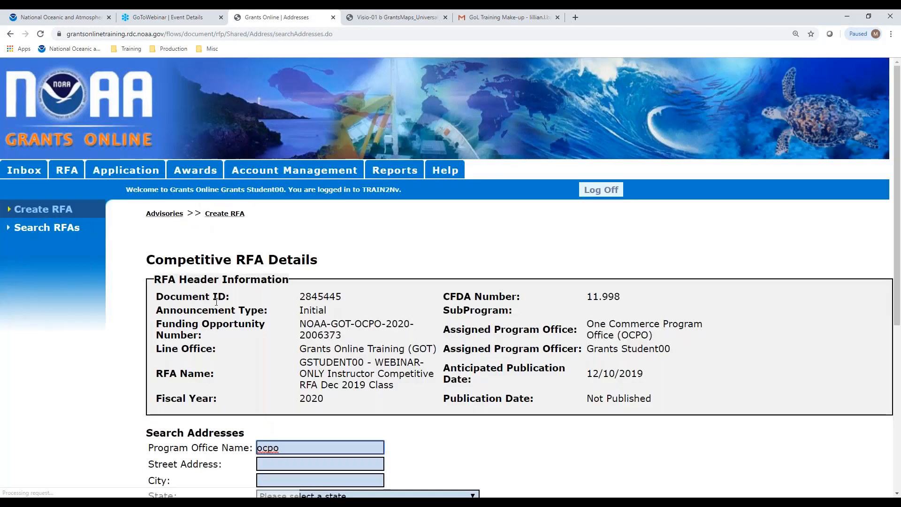
Add the One Commerce Program Office (OCPO) address to the RFA and return to the RFA details.
scroll(520, 291, "down", 6)
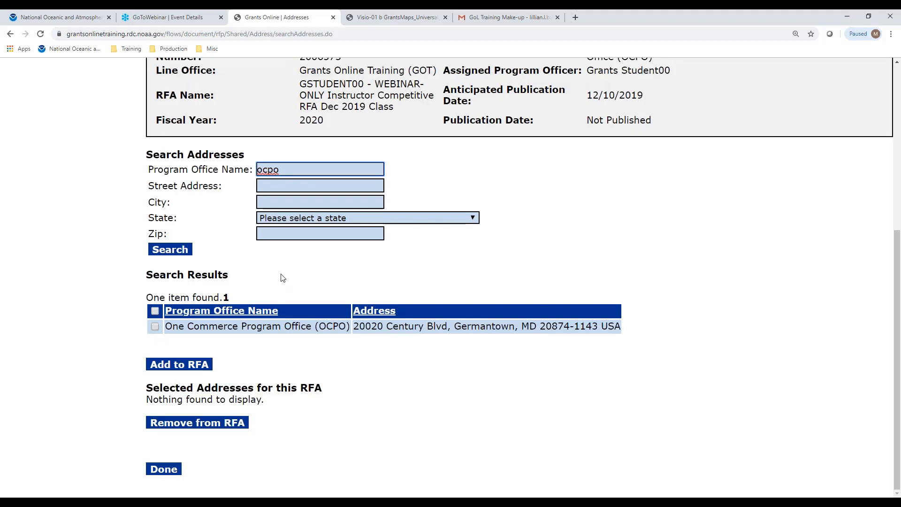
left_click(154, 326)
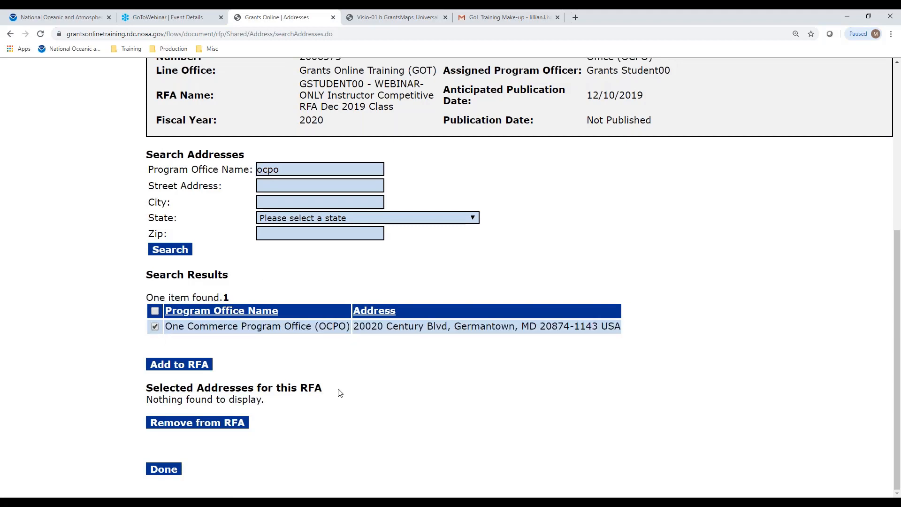
left_click(165, 365)
scroll(515, 316, "down", 6)
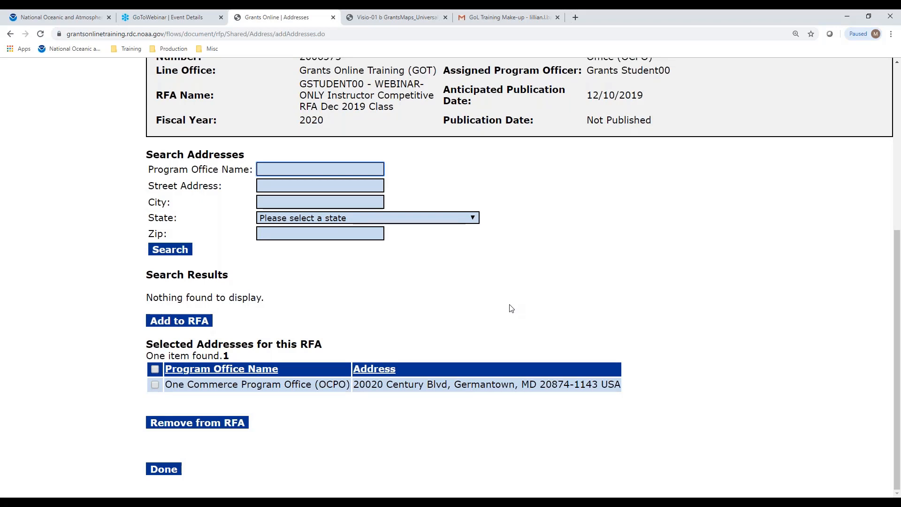
left_click(160, 471)
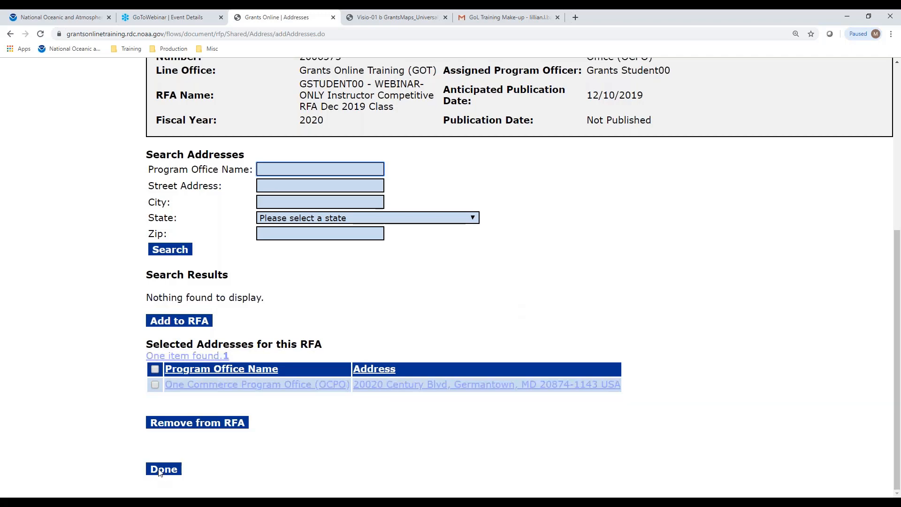
Search for a federal contact for the RFA using 00 as the last name.
scroll(517, 294, "down", 10)
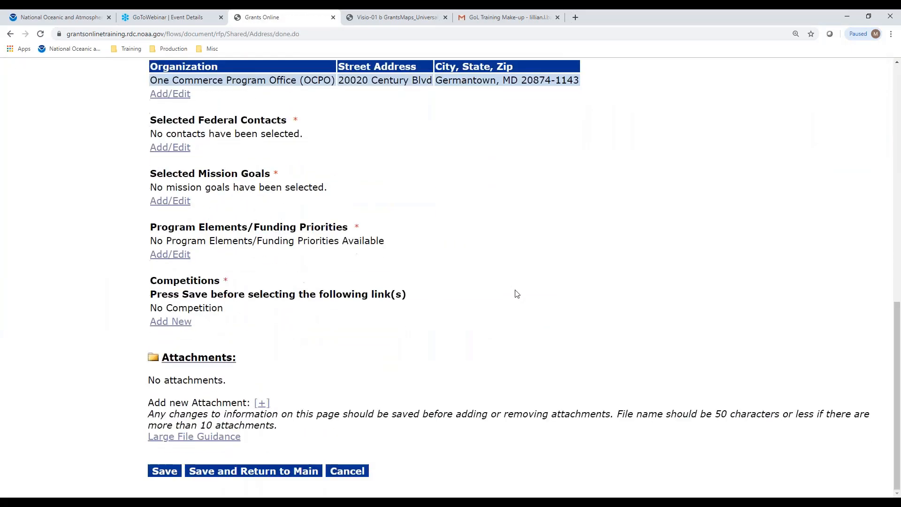
scroll(517, 294, "up", 3)
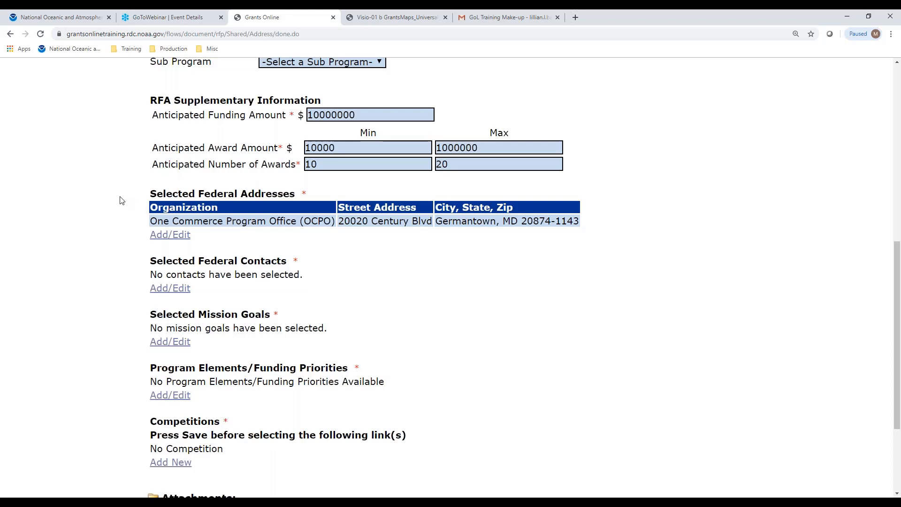
left_click(170, 288)
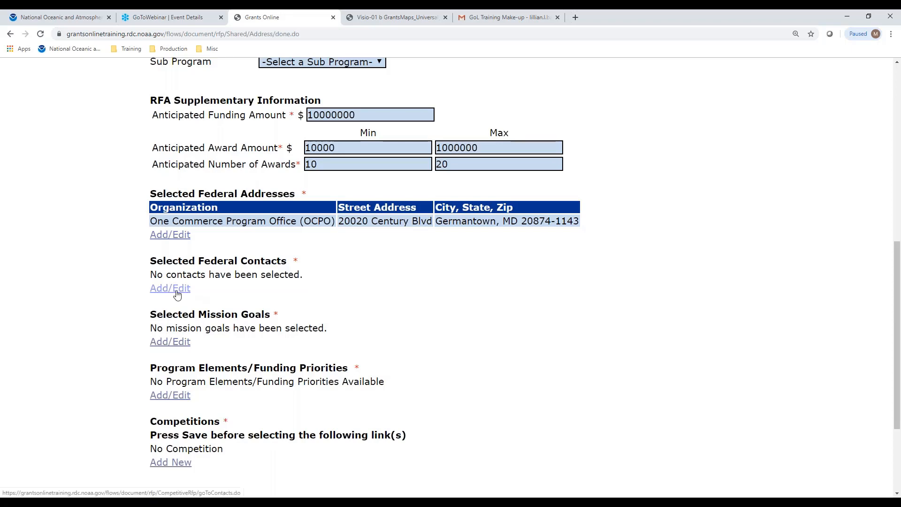
scroll(384, 299, "down", 5)
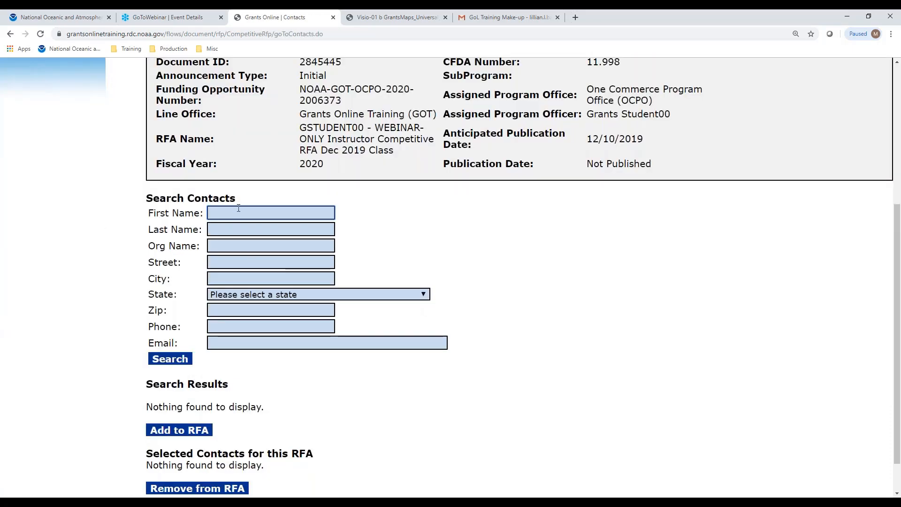
left_click(235, 229)
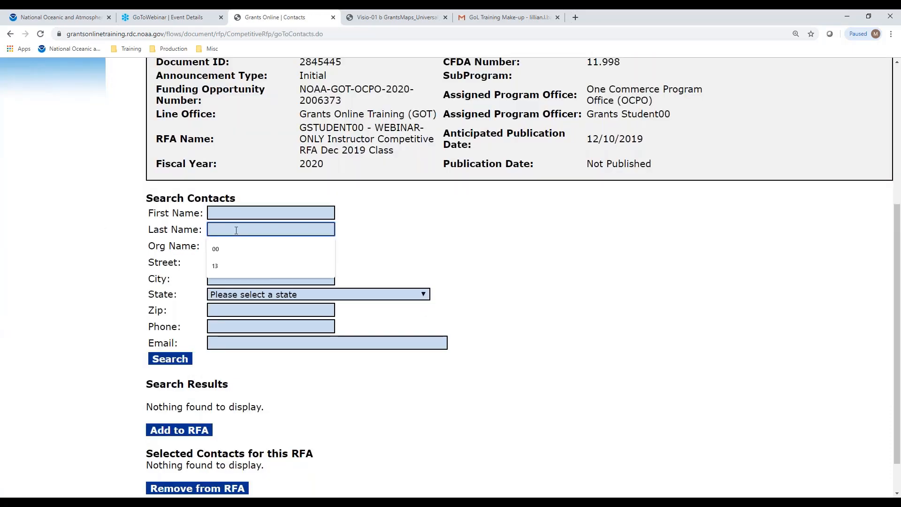
type("00")
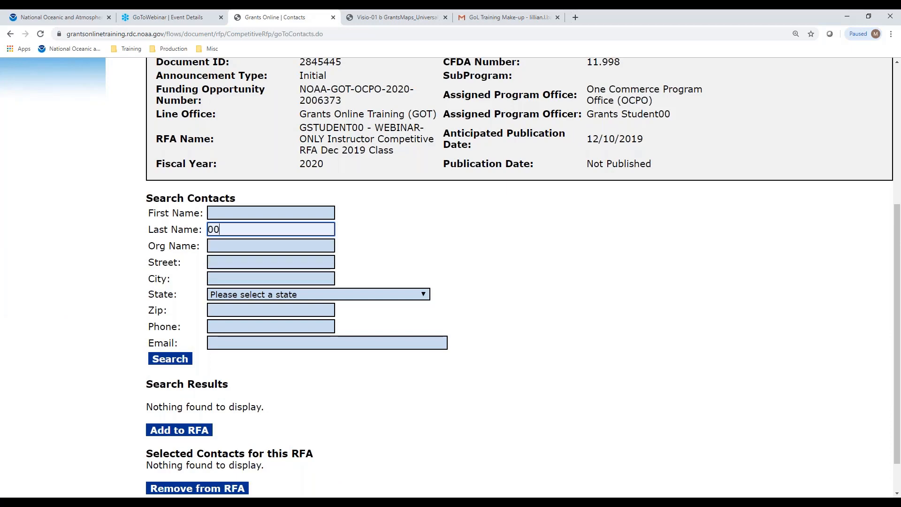
left_click(177, 366)
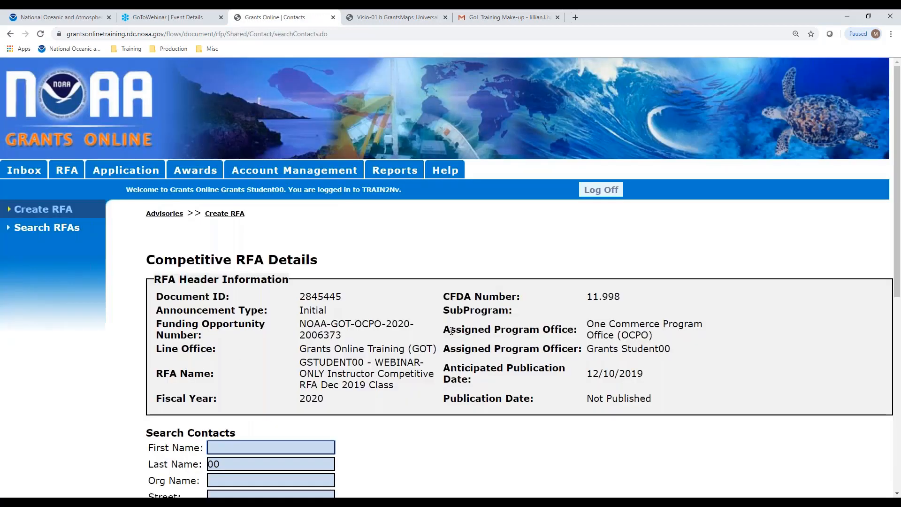
Add the student account contact from One Commerce Program Office (OCPO) to the RFA and return to the RFA details.
scroll(451, 335, "down", 7)
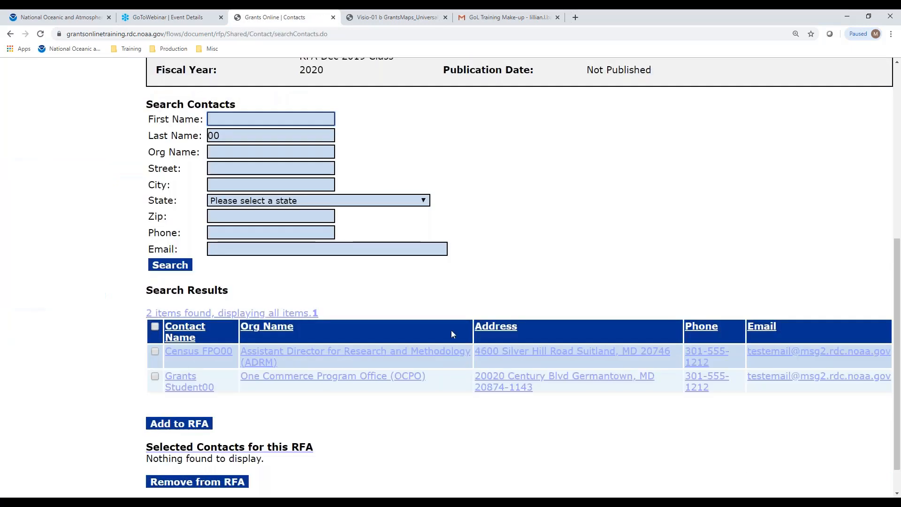
left_click(155, 376)
left_click(174, 425)
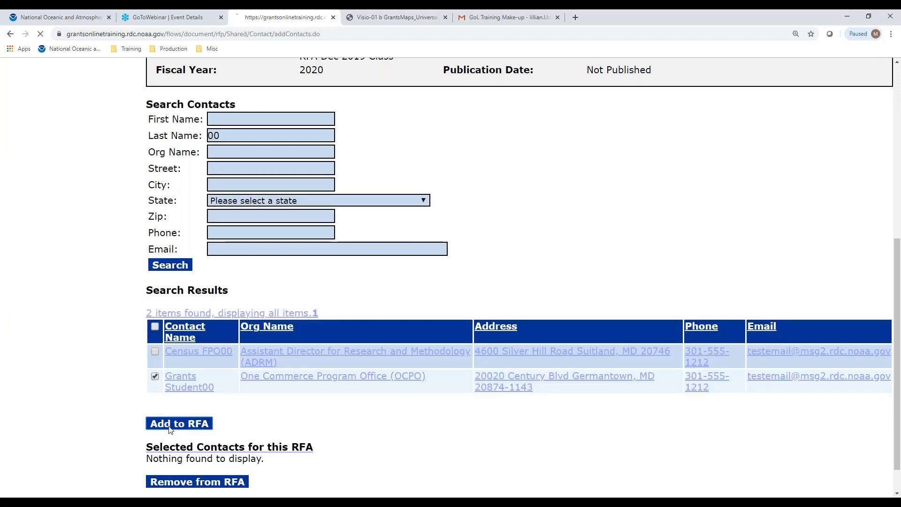
scroll(174, 425, "down", 7)
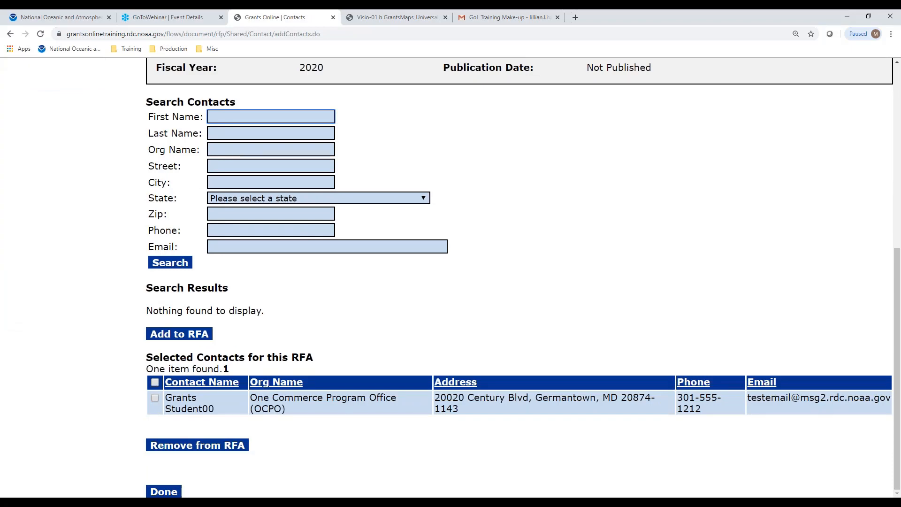
left_click(175, 491)
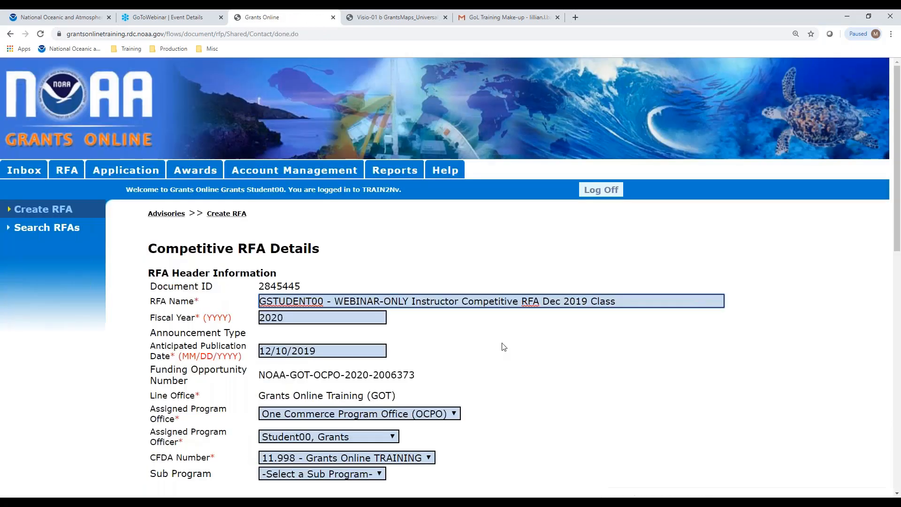
Add the Weather-Ready Nation mission goal to the RFA and return to the RFA details.
scroll(503, 347, "down", 8)
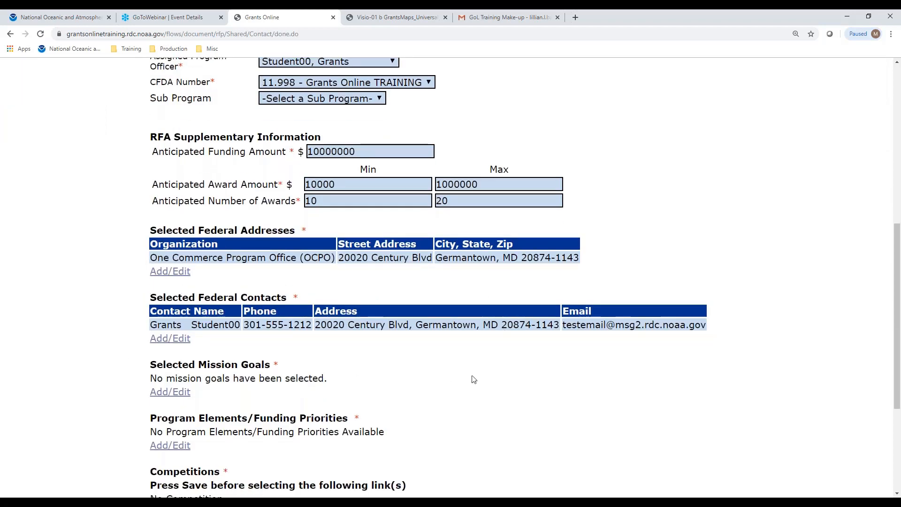
scroll(473, 379, "down", 2)
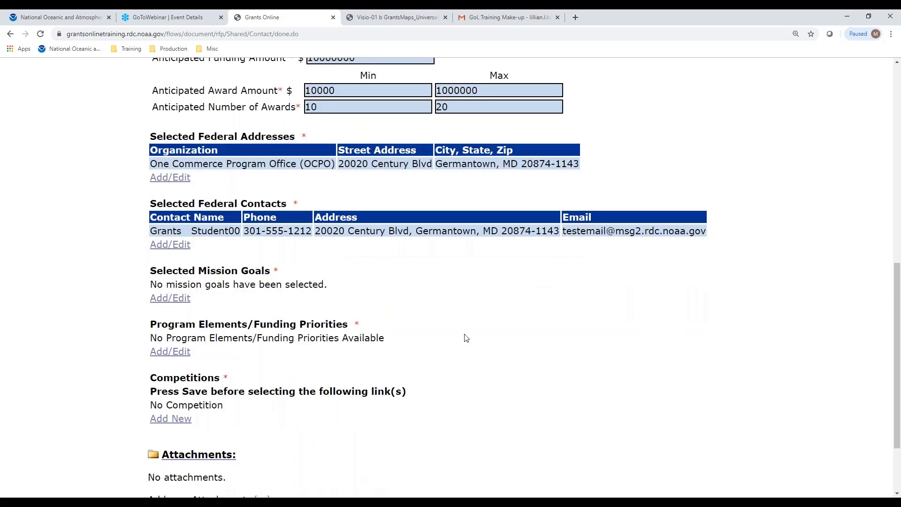
left_click(173, 297)
scroll(192, 281, "down", 5)
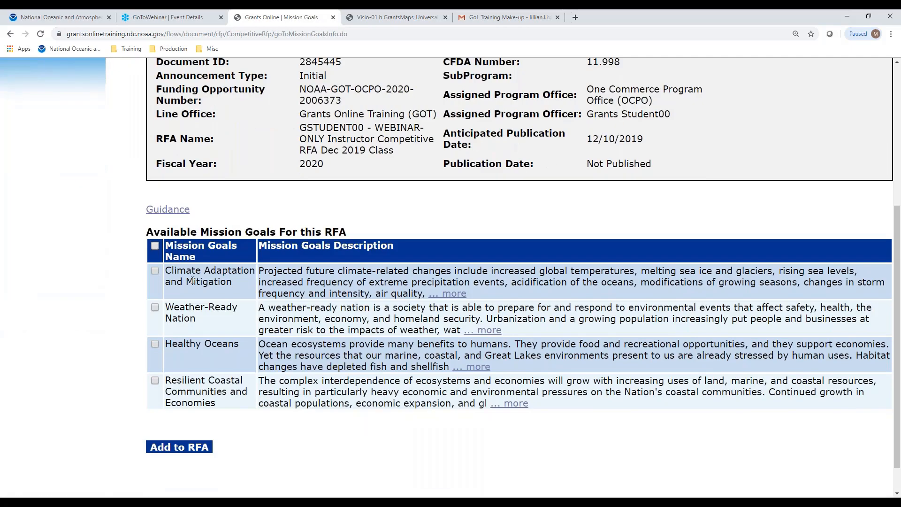
left_click(181, 448)
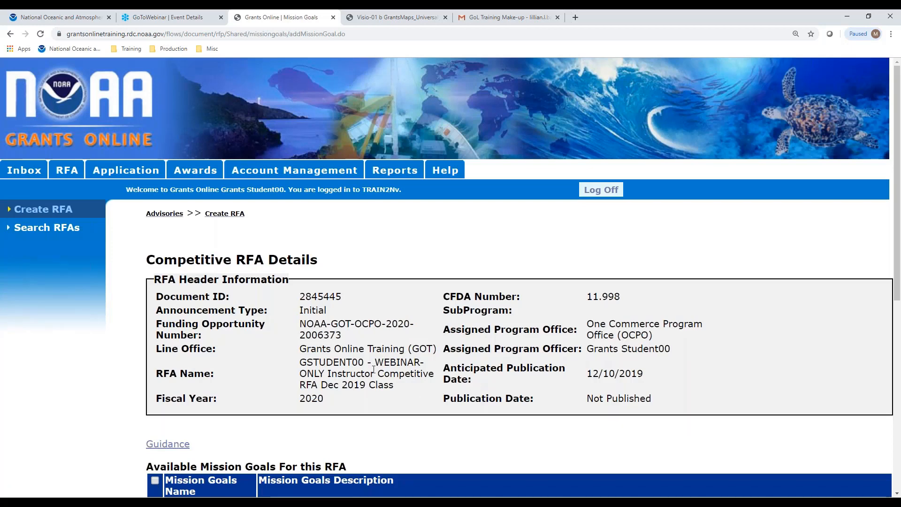
scroll(374, 370, "down", 8)
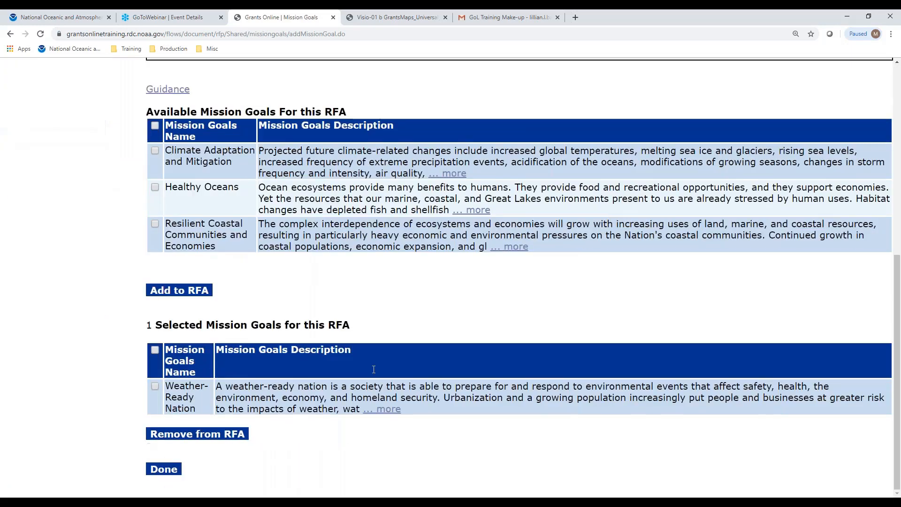
left_click(167, 469)
Add a program element to the RFA with label A and name Program Element With a Label, and save it.
scroll(453, 361, "down", 10)
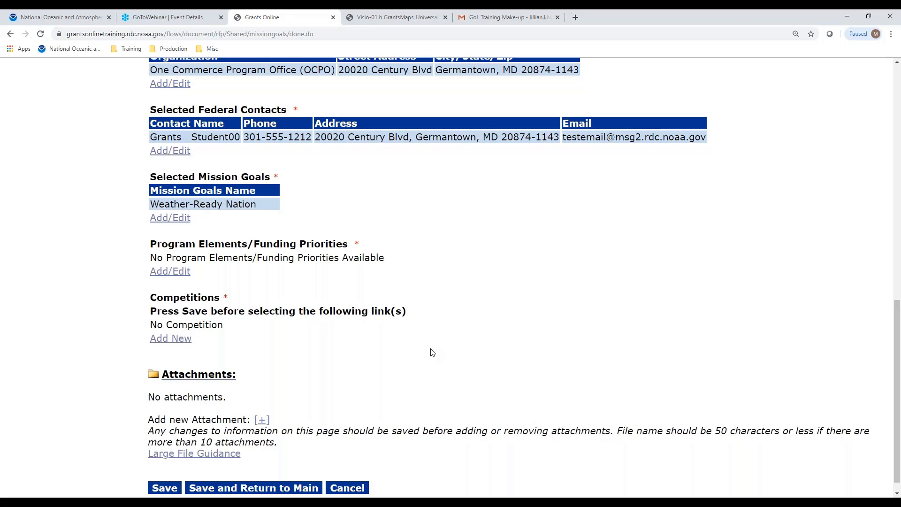
left_click(172, 272)
scroll(547, 293, "down", 5)
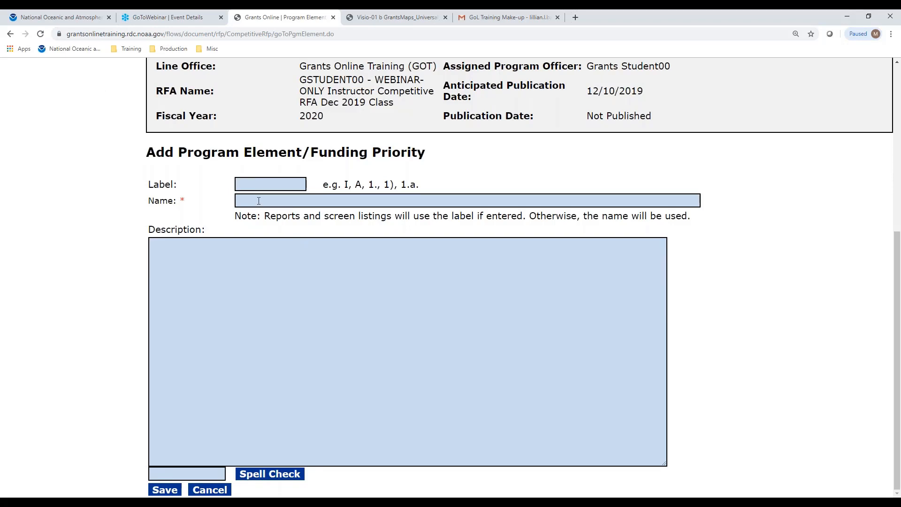
left_click(257, 181)
left_click(283, 281)
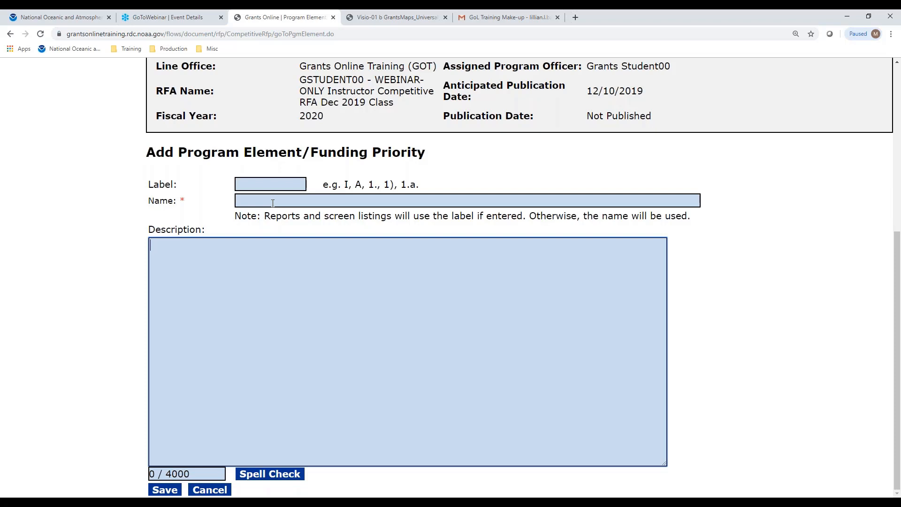
left_click(270, 184)
type("A")
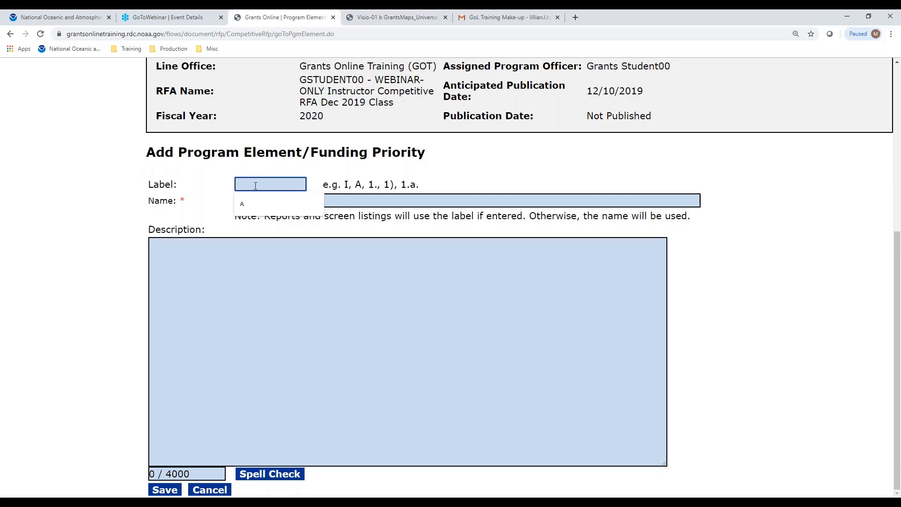
left_click(261, 205)
left_click(261, 204)
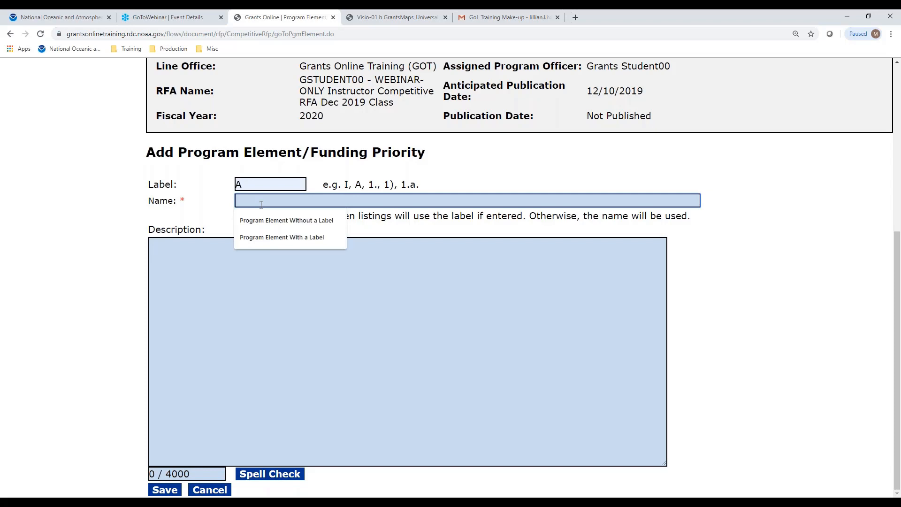
left_click(273, 240)
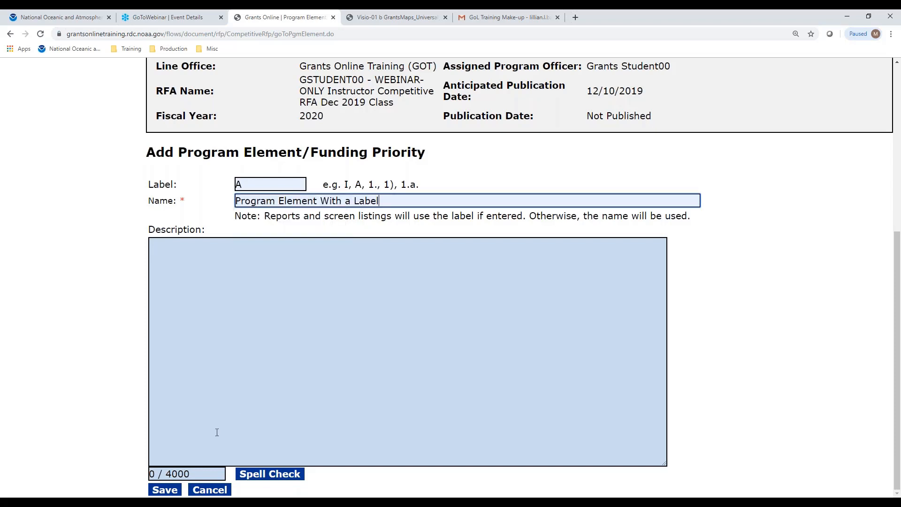
left_click(167, 491)
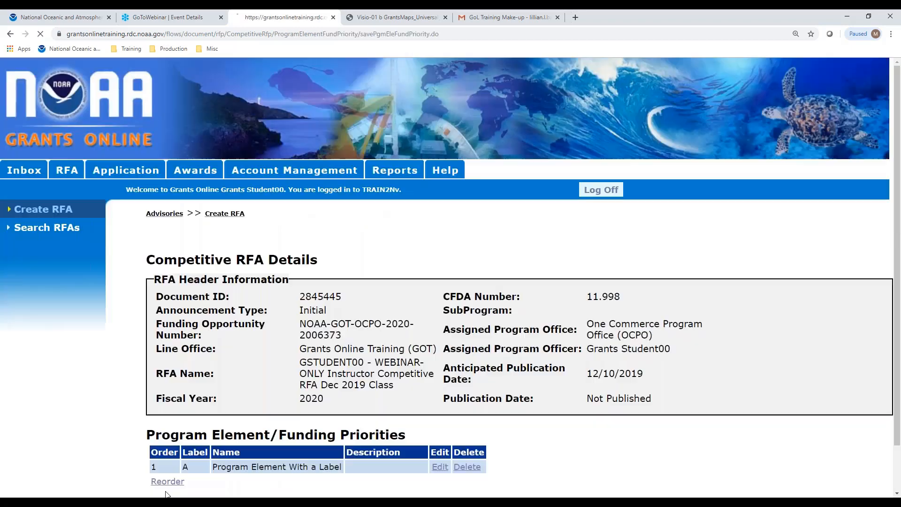
Add a second program element named Program Element Without a Label, leaving its label blank, save it and return to the RFA details.
scroll(249, 347, "down", 1)
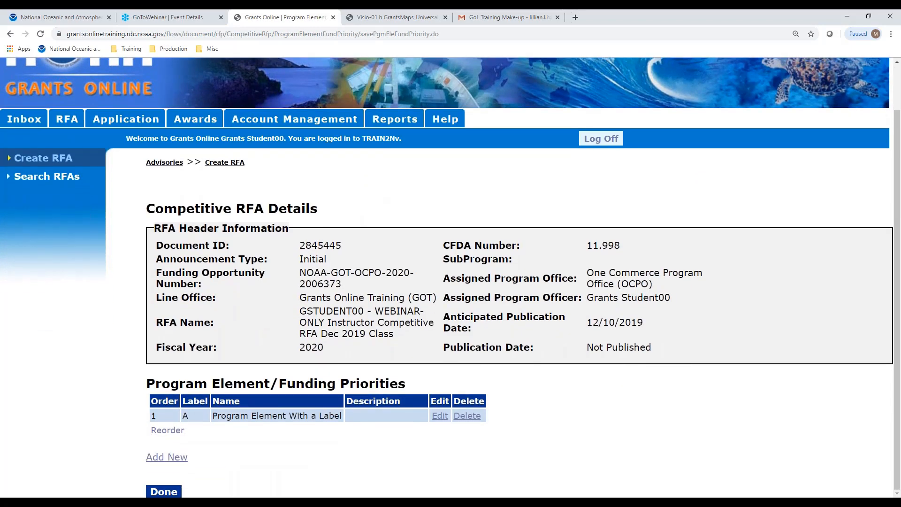
left_click(170, 458)
left_click(249, 468)
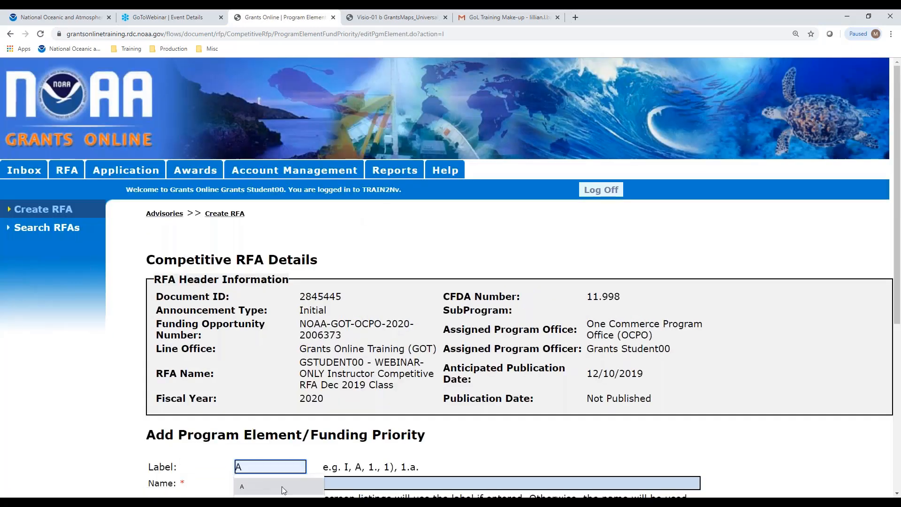
left_click(359, 483)
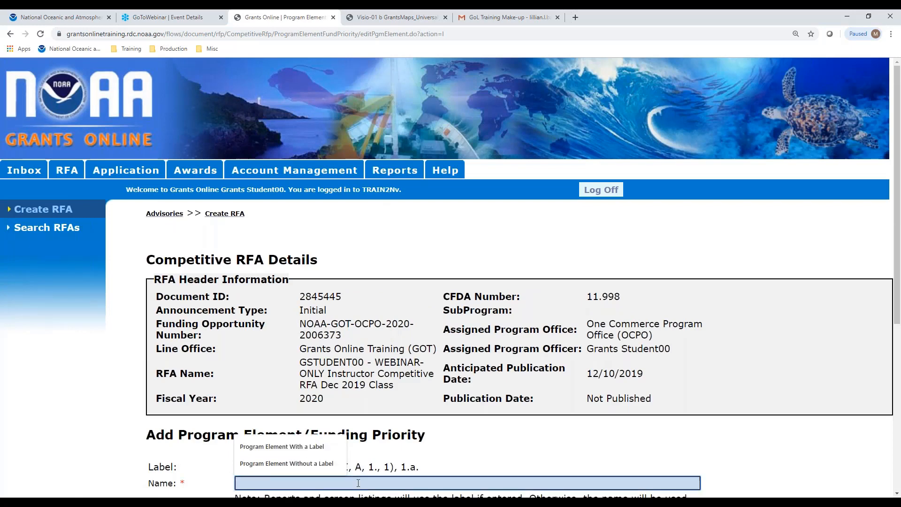
left_click(325, 463)
scroll(325, 464, "down", 5)
scroll(454, 356, "down", 1)
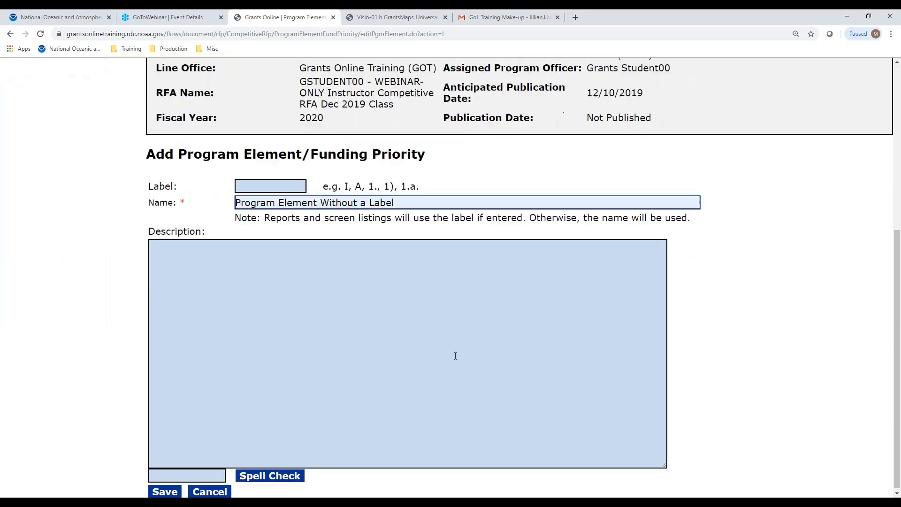
left_click(164, 489)
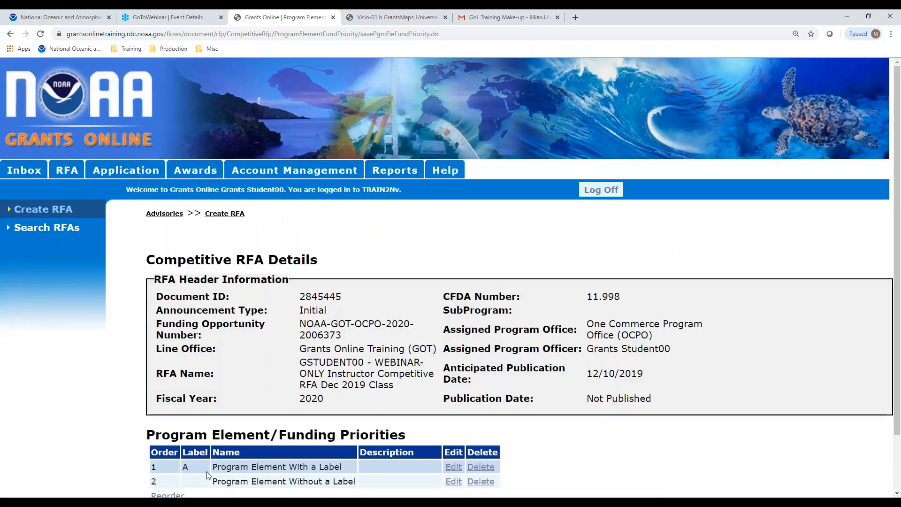
scroll(337, 362, "down", 1)
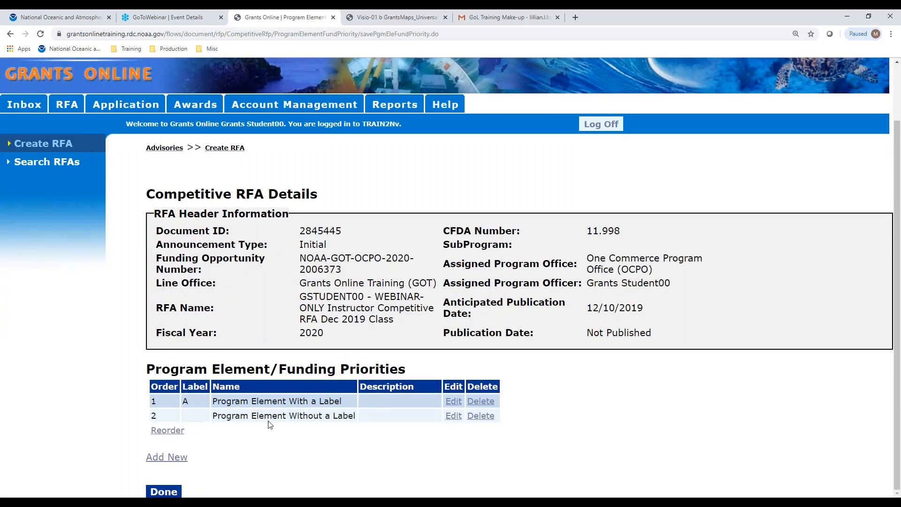
left_click(164, 492)
Review the completed RFA sections and save the RFA details.
scroll(424, 354, "down", 13)
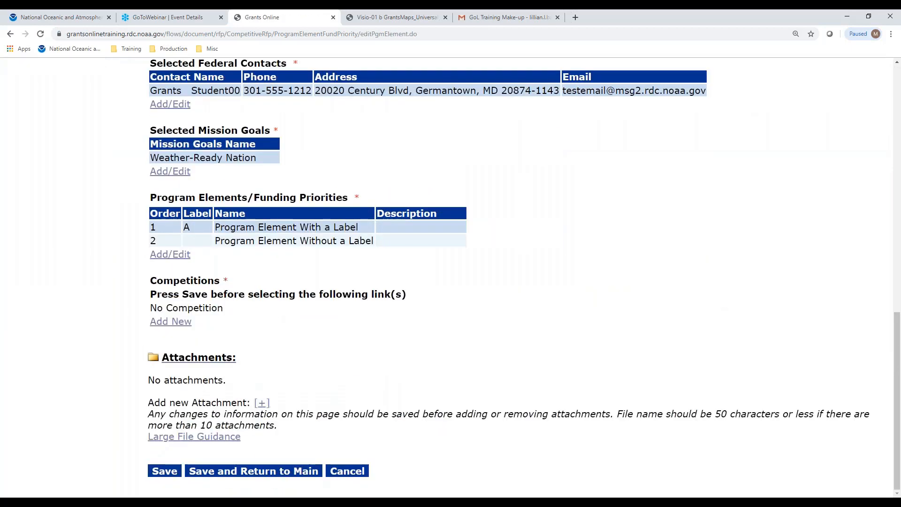
scroll(421, 368, "up", 3)
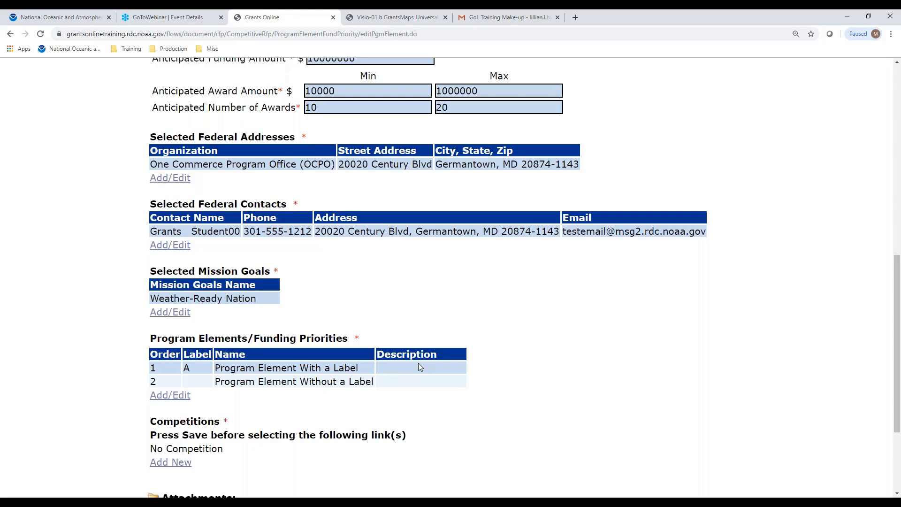
scroll(334, 292, "up", 7)
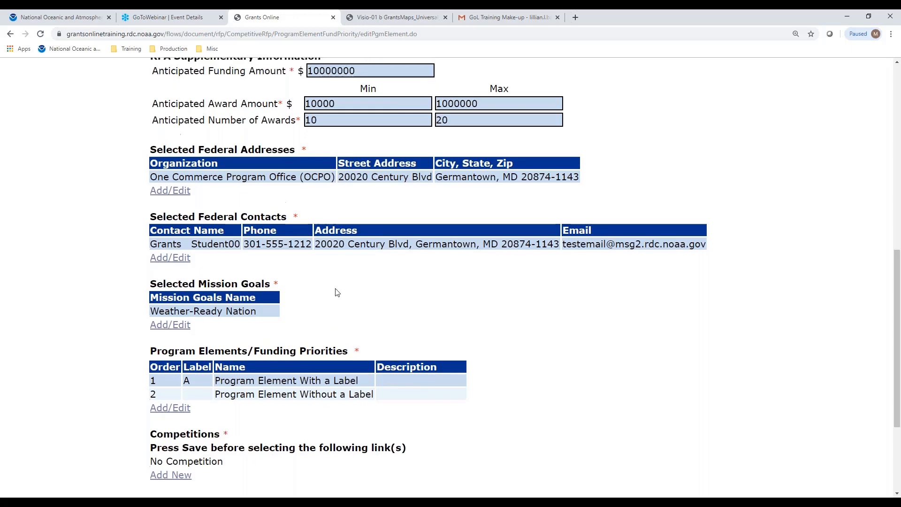
scroll(341, 286, "down", 9)
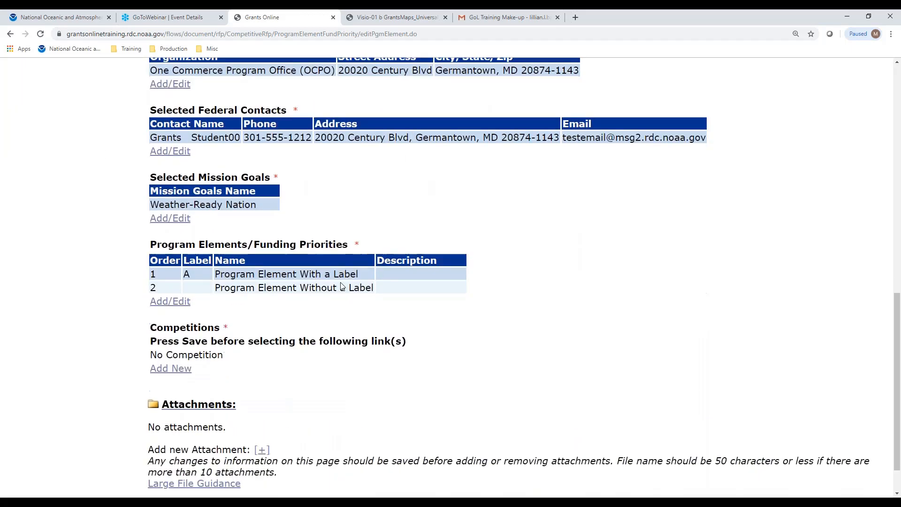
scroll(341, 286, "down", 1)
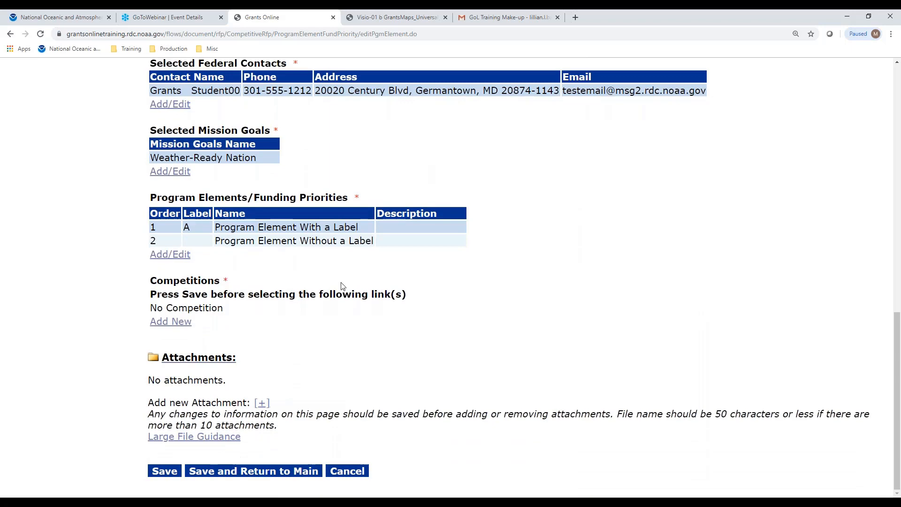
left_click(164, 471)
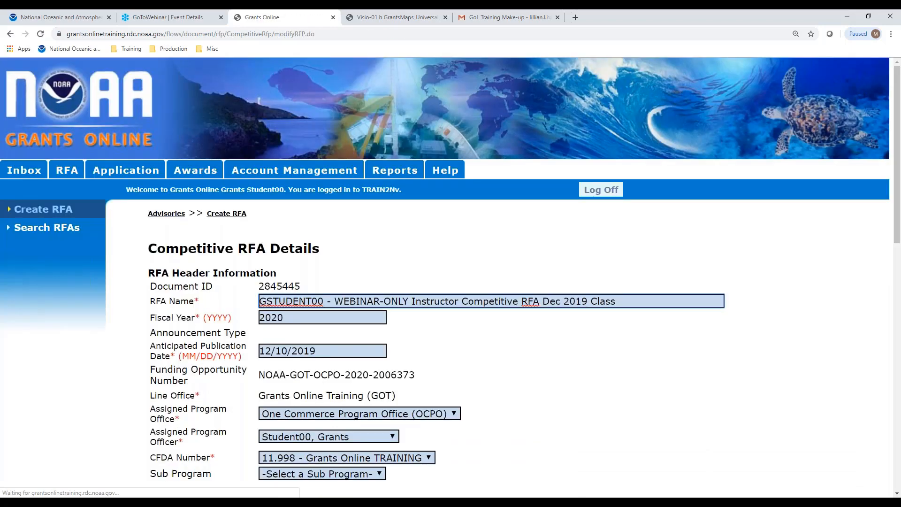
Start a new competition for the RFA named GSTUDENT00 - WEBINAR-ONLY Competition 1 with fiscal year 2020.
scroll(451, 282, "down", 4)
scroll(451, 281, "down", 9)
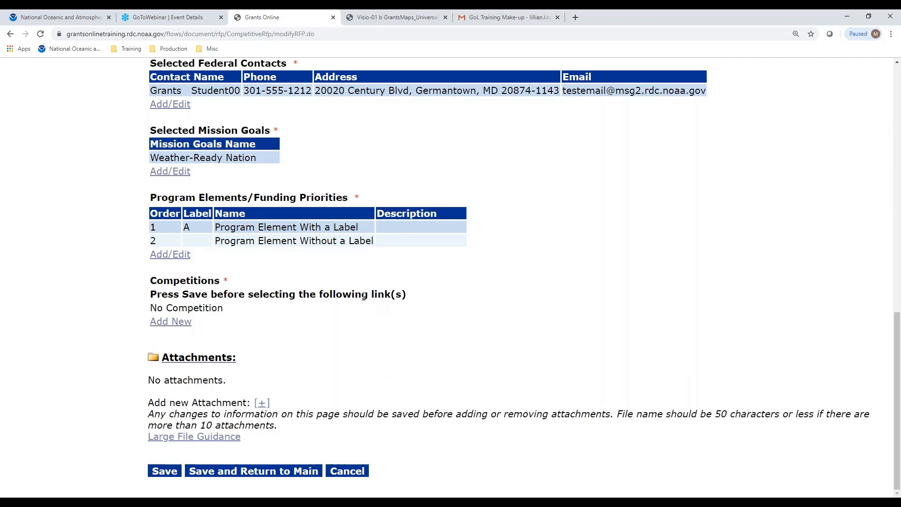
left_click(171, 322)
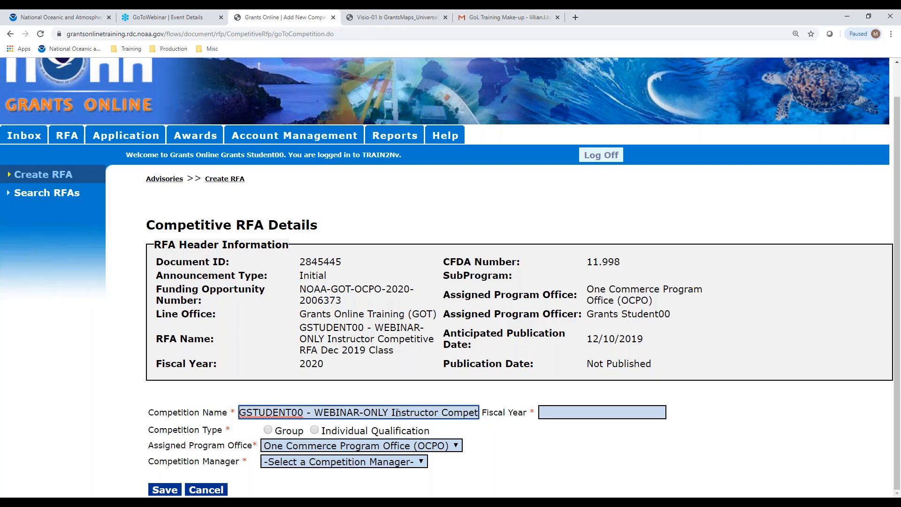
left_click_drag(392, 412, 588, 389)
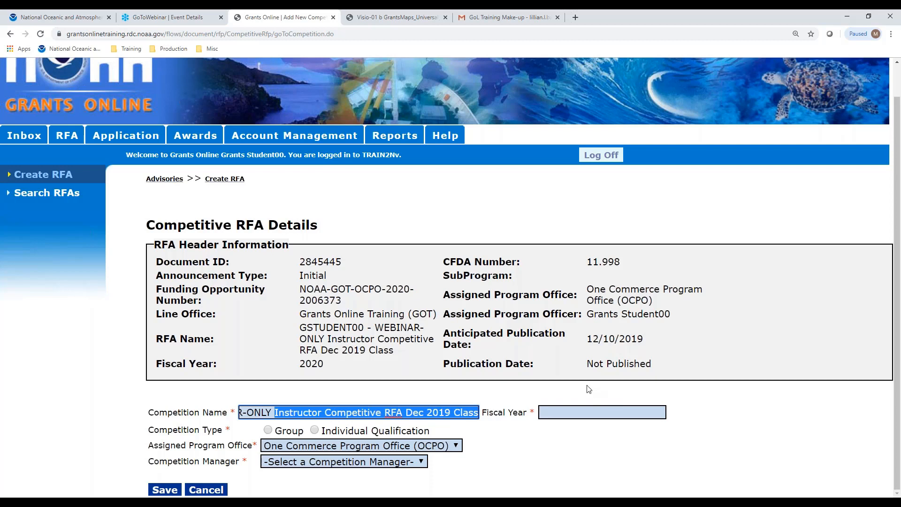
key("BackSpace")
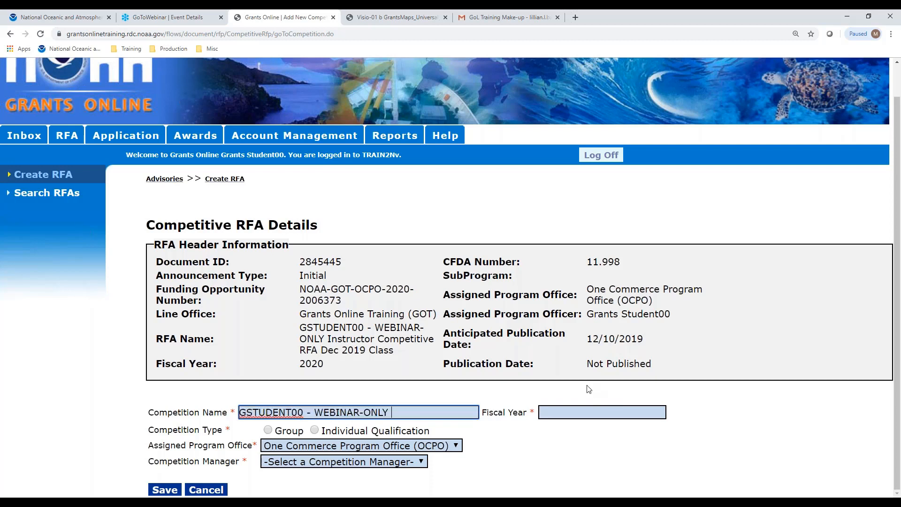
type("Competition 1")
left_click(562, 413)
left_click(551, 428)
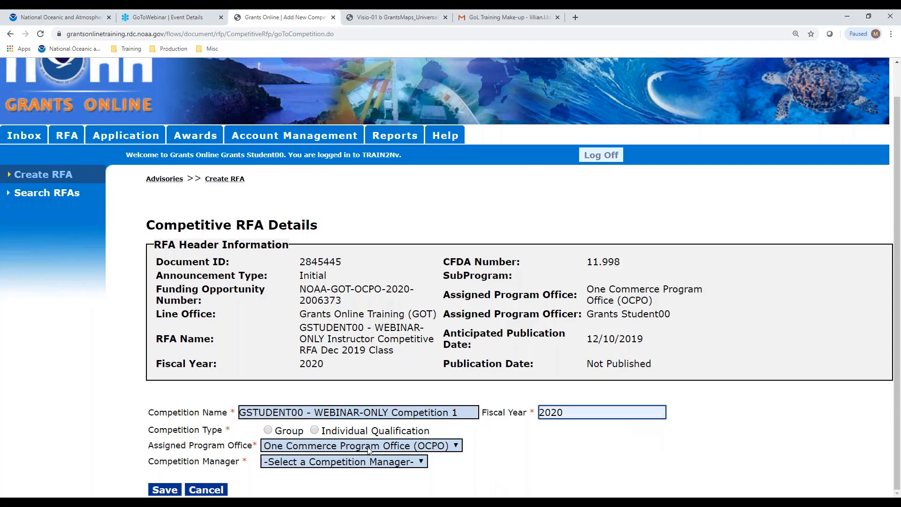
Set the competition type to Group, assign the Student00 training account as competition manager, and save the competition.
left_click(268, 430)
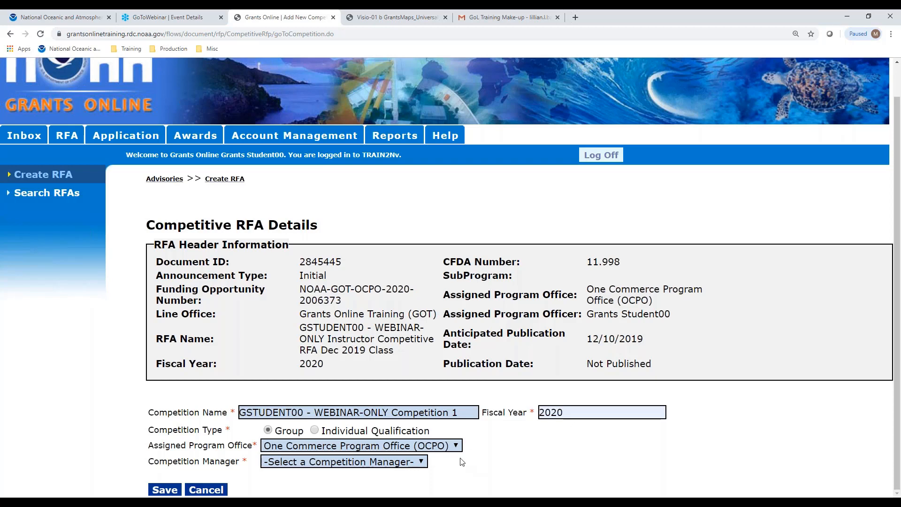
left_click(420, 463)
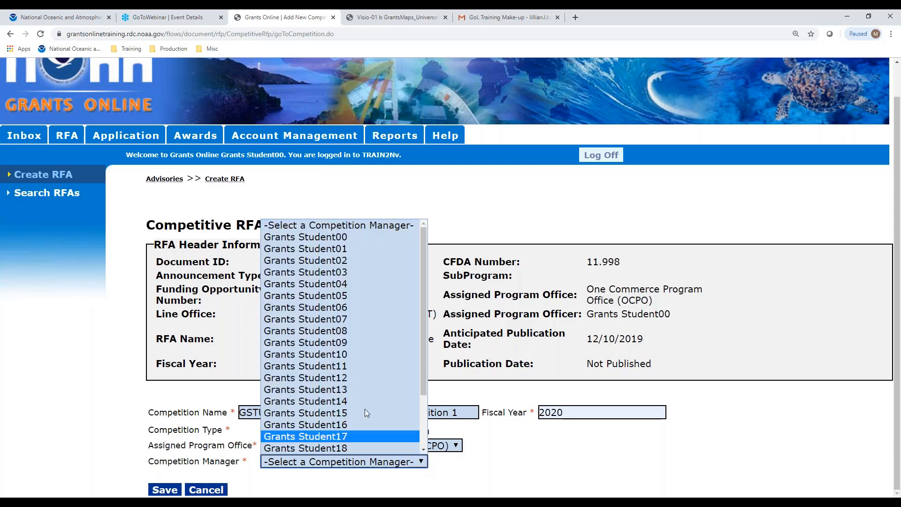
left_click(312, 238)
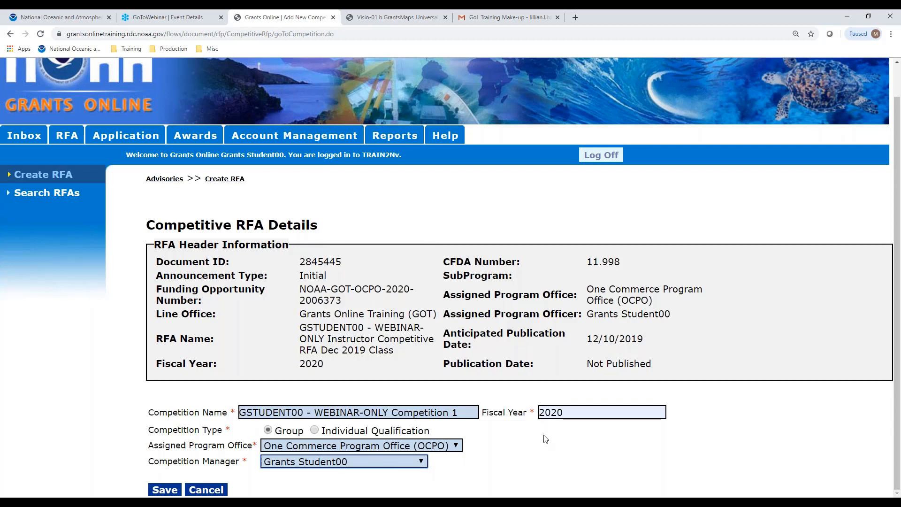
left_click(166, 491)
Choose NOAA Official (nofficial) as the competition's selecting official.
scroll(608, 346, "down", 3)
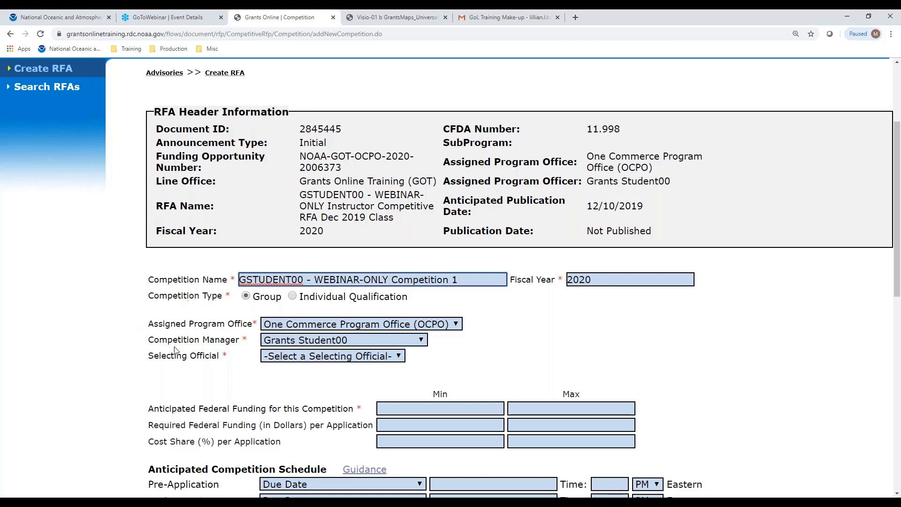
left_click(399, 357)
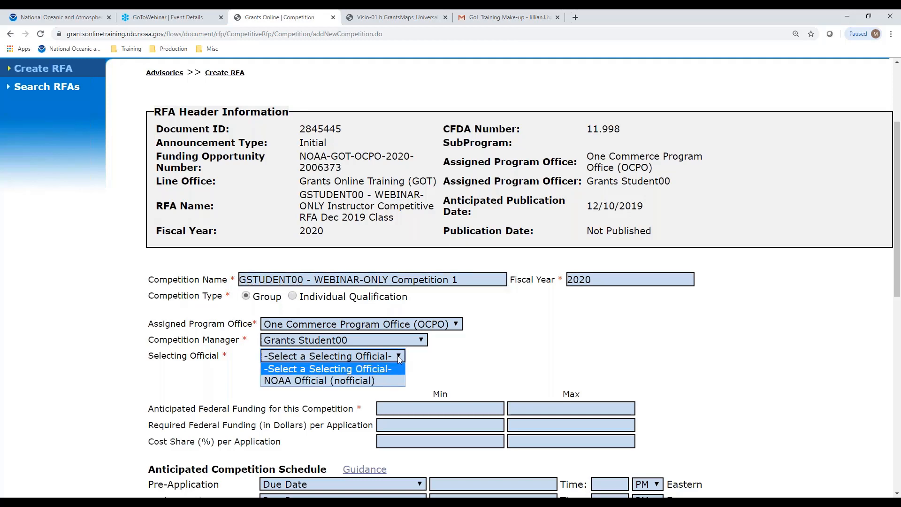
left_click(396, 376)
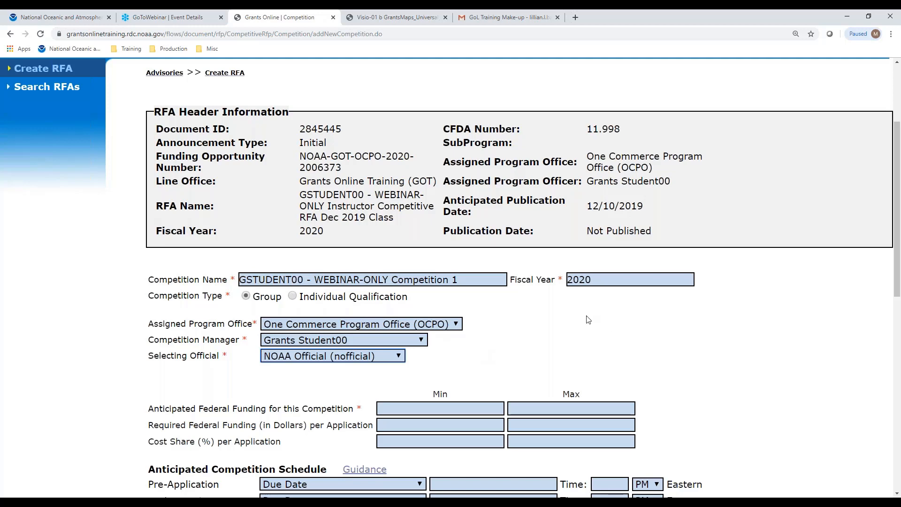
Set both the minimum and maximum anticipated federal funding for the competition to 10000000.
scroll(642, 325, "down", 5)
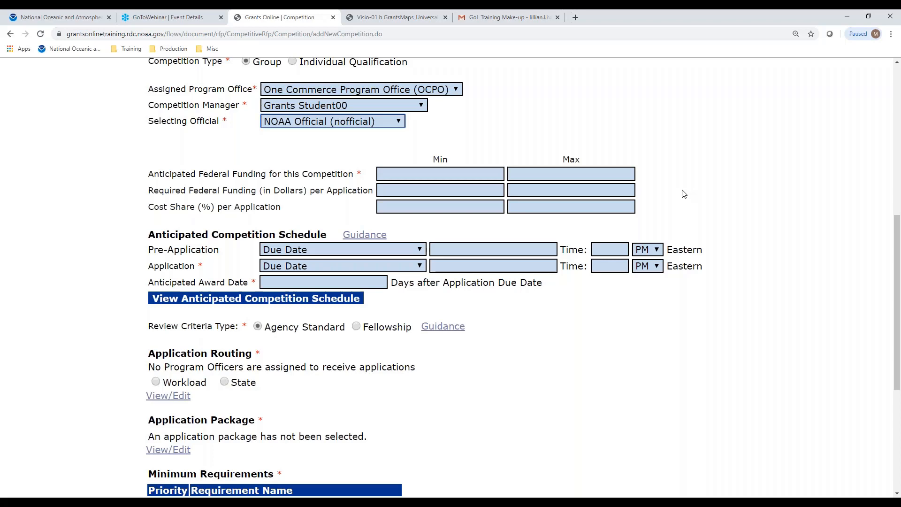
left_click(475, 177)
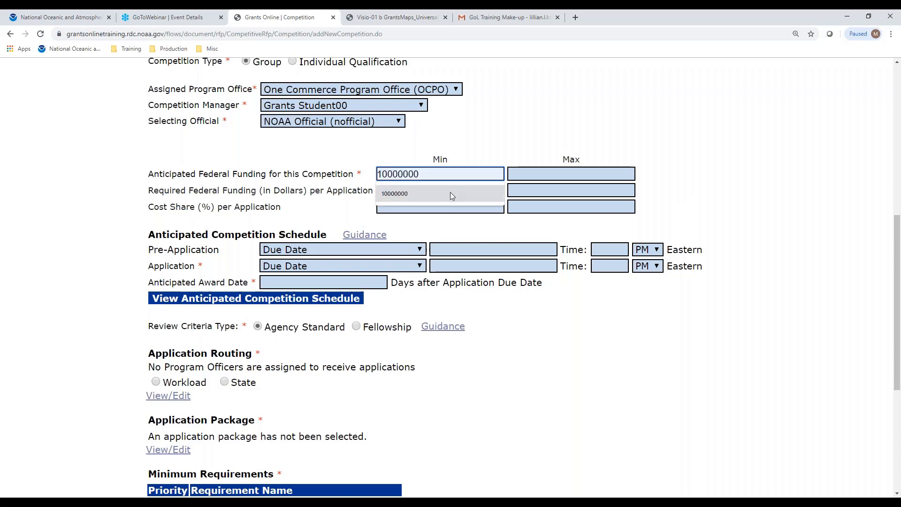
left_click(452, 194)
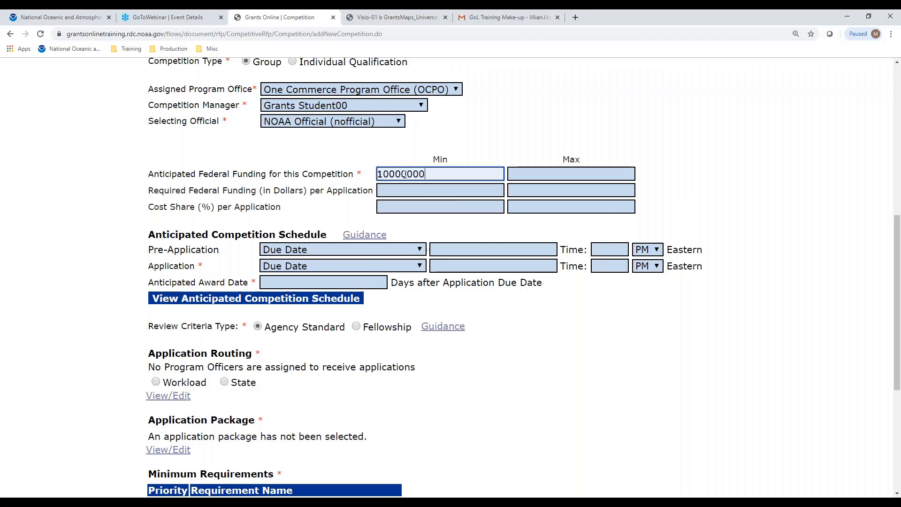
left_click(524, 174)
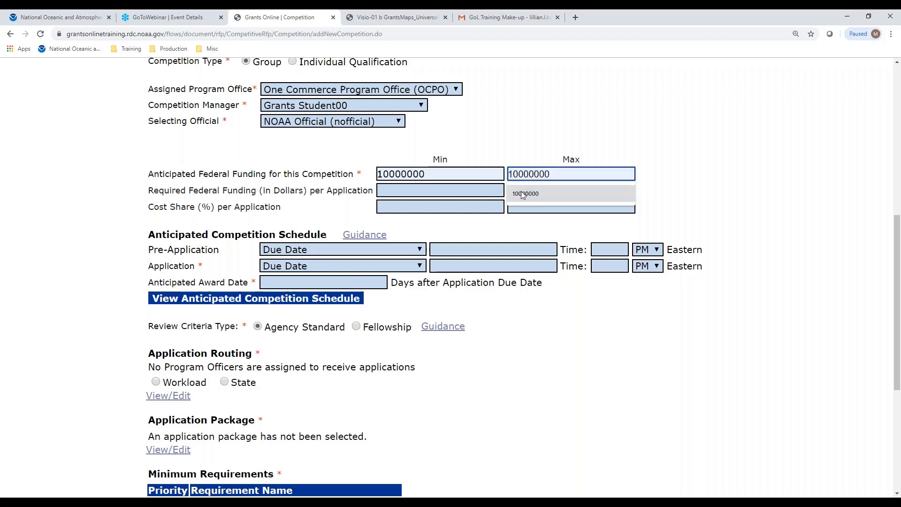
left_click(526, 193)
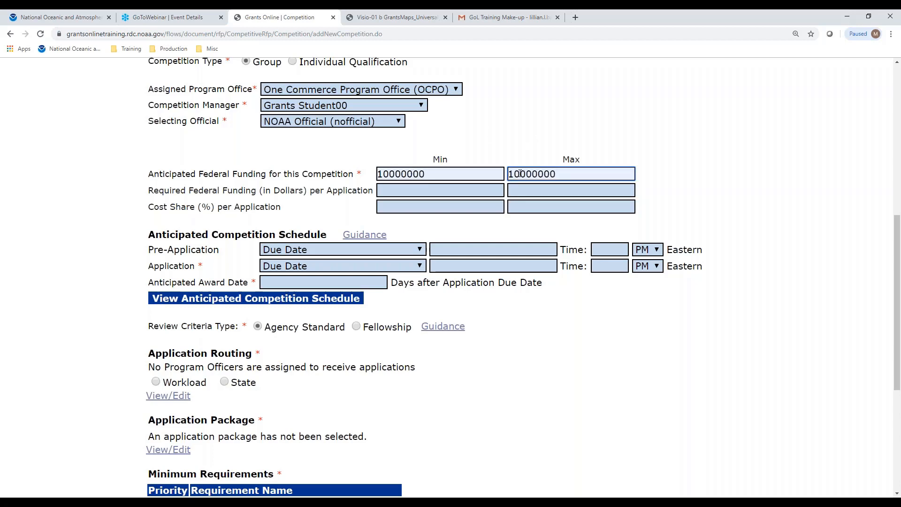
Set the minimum anticipated federal funding for the competition to 1000000.
left_click(390, 174)
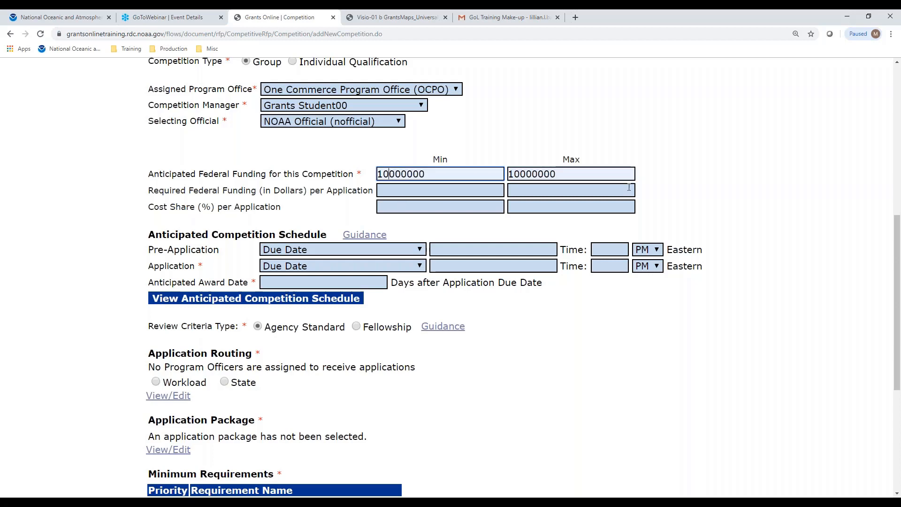
key("BackSpace")
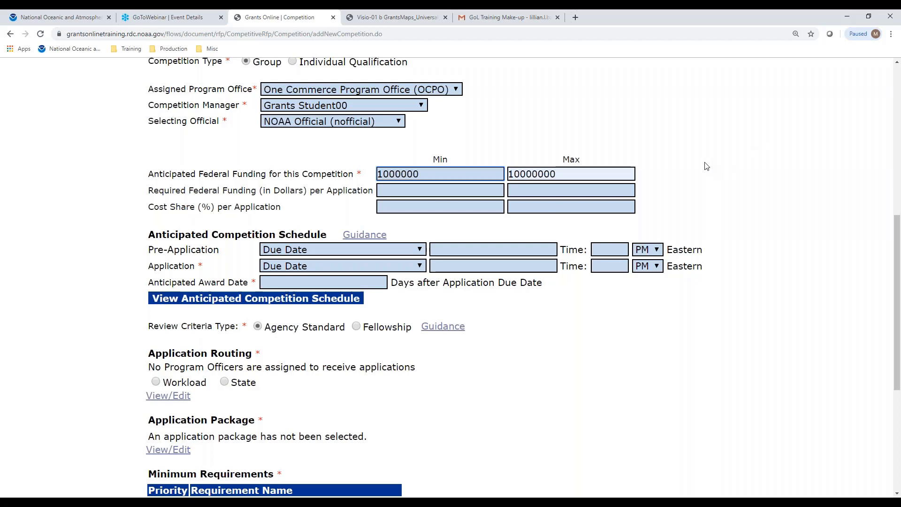
Schedule applications due 1 day after the RFA publication date at 11:59 PM, with the anticipated award 180 days after the due date.
scroll(706, 166, "down", 3)
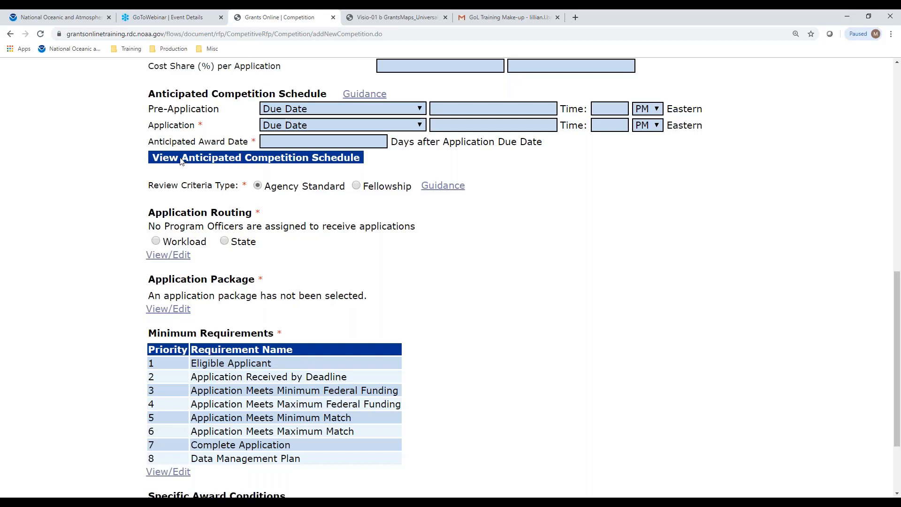
left_click(421, 126)
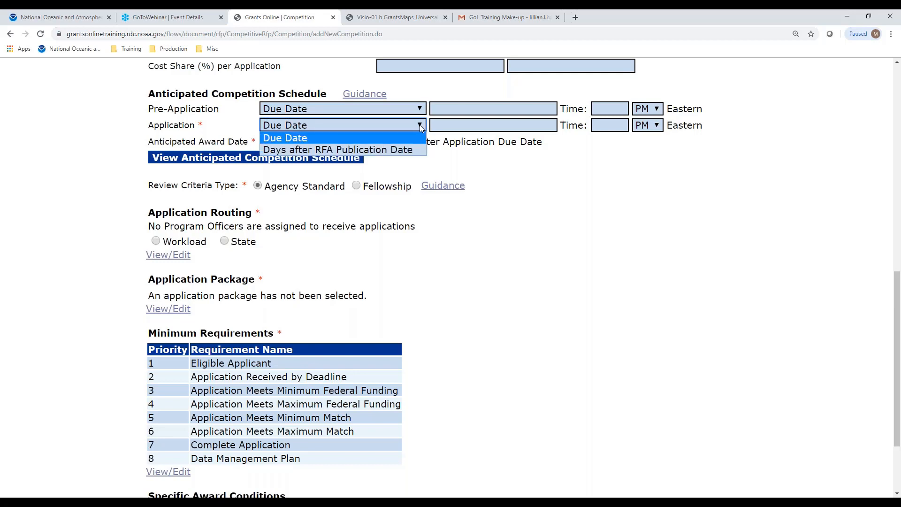
left_click(305, 150)
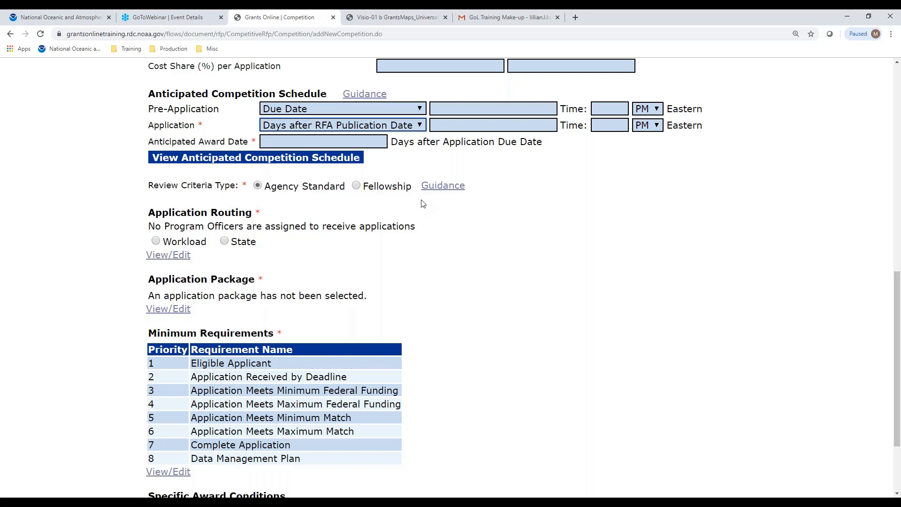
left_click(456, 127)
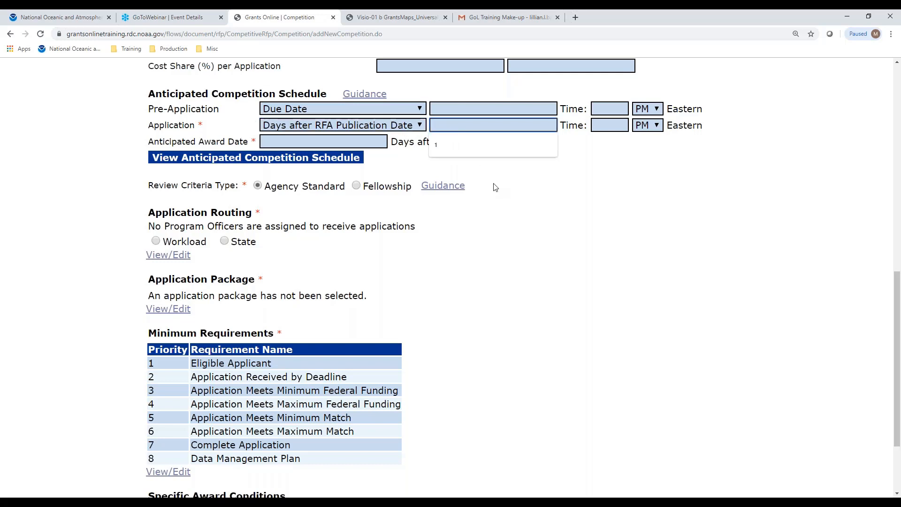
left_click(462, 149)
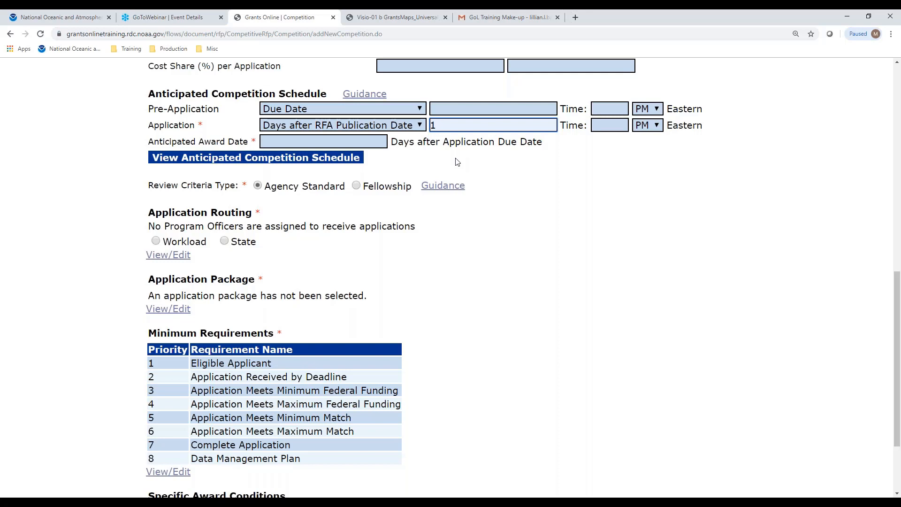
left_click(608, 125)
left_click(612, 144)
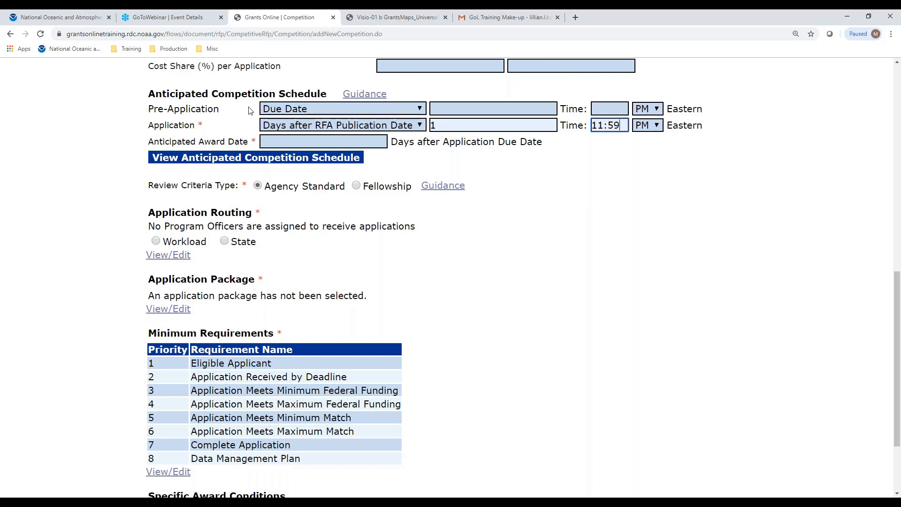
left_click(314, 142)
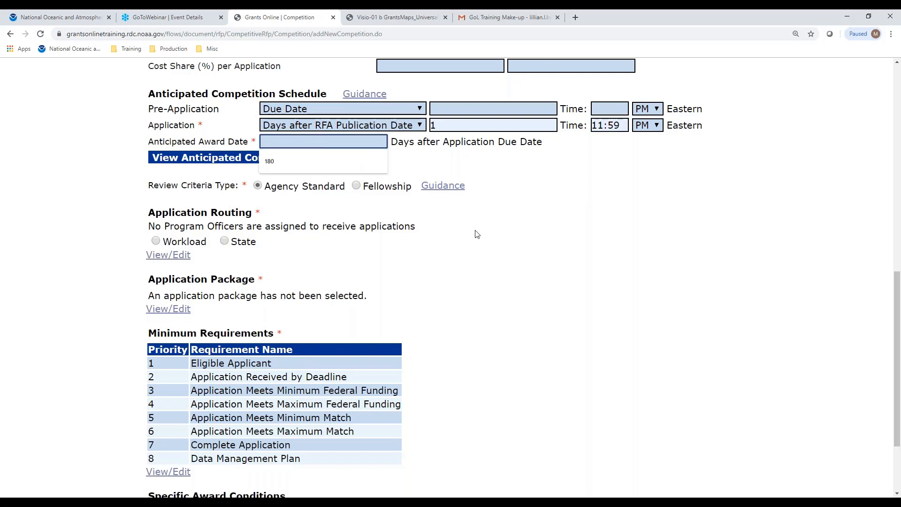
left_click(293, 162)
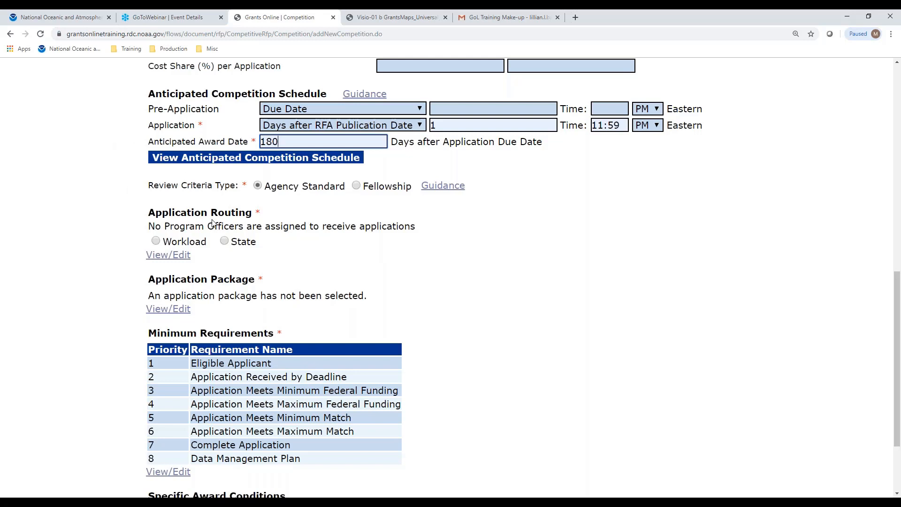
Choose State as the application routing method and open its routing configuration.
left_click(225, 241)
left_click(168, 255)
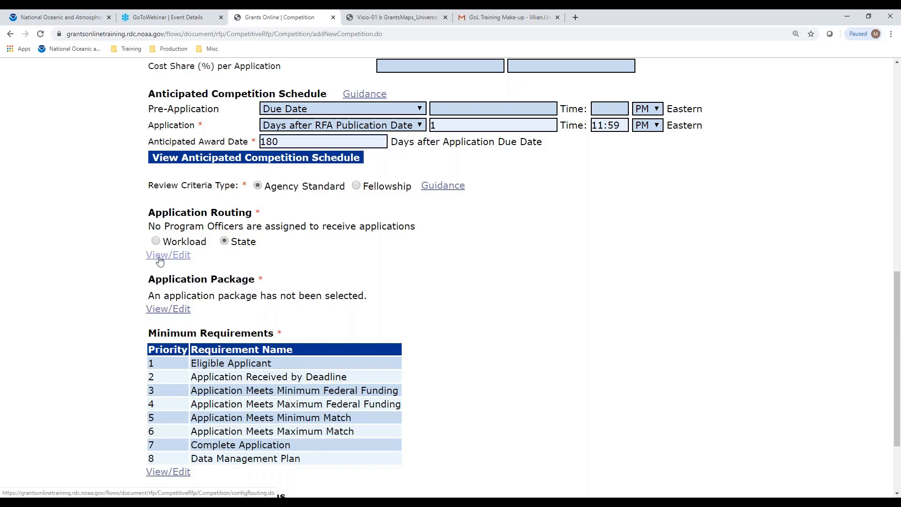
scroll(737, 347, "down", 2)
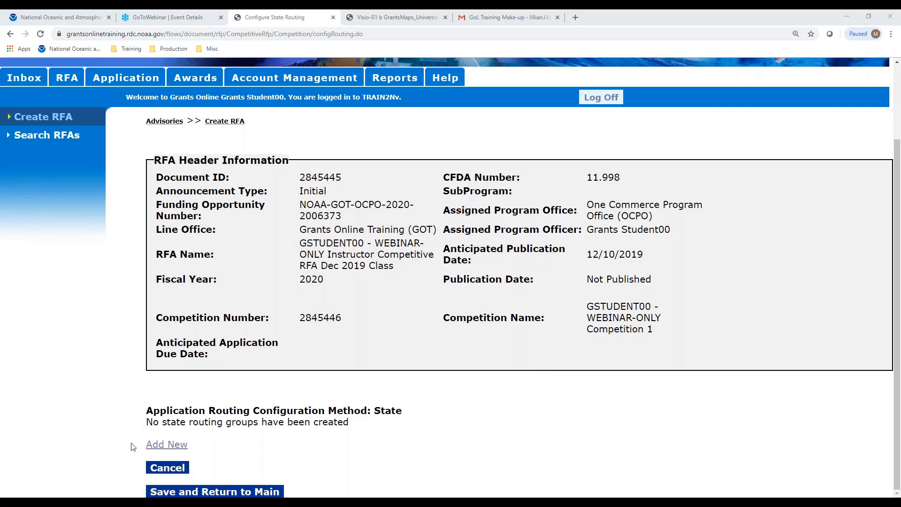
Add a routing group named State Group 1 containing Foreign State and the three APO/FPO regions.
left_click(178, 446)
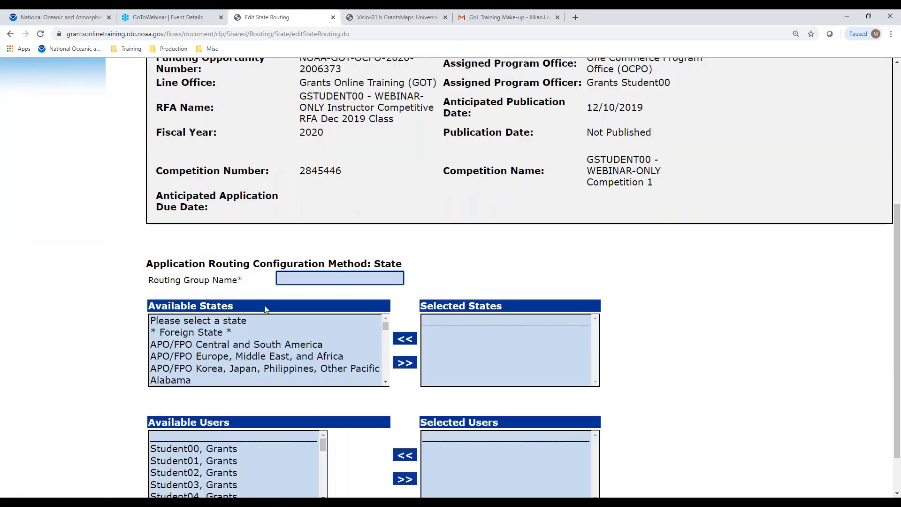
left_click(193, 332)
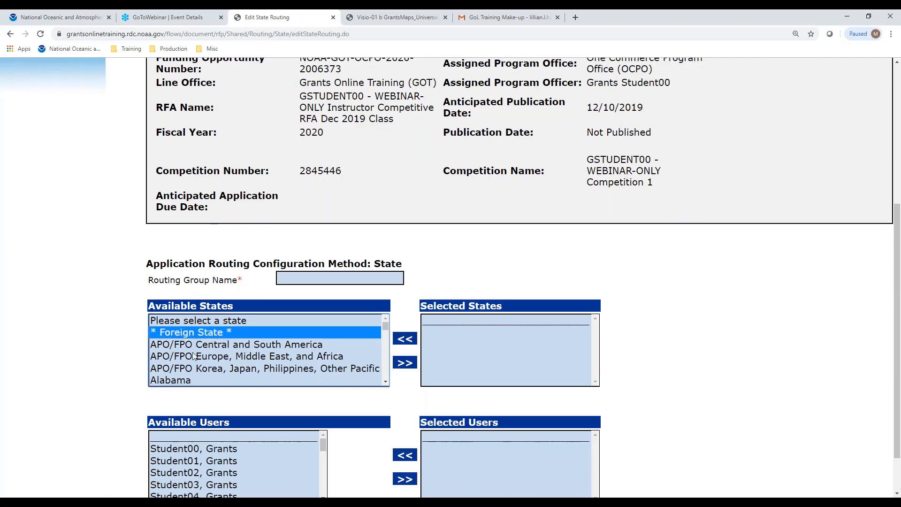
left_click(200, 368, "shift")
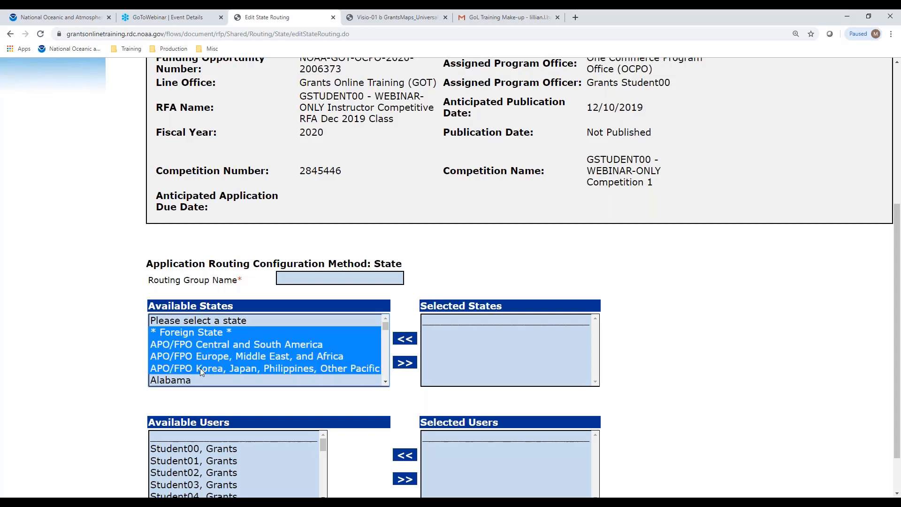
left_click(405, 362)
left_click(324, 275)
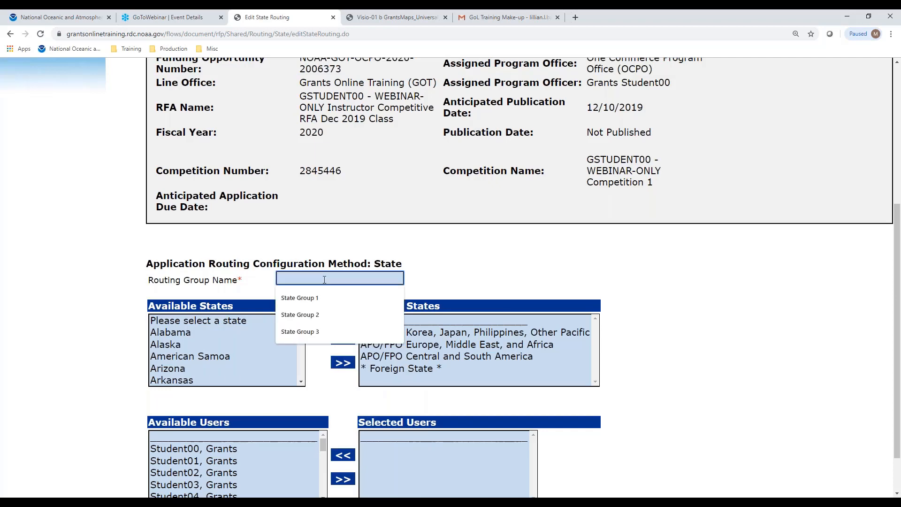
left_click(309, 305)
Assign the Student01, Student02 and Student03 training accounts to State Group 1 and save the group.
scroll(555, 347, "down", 2)
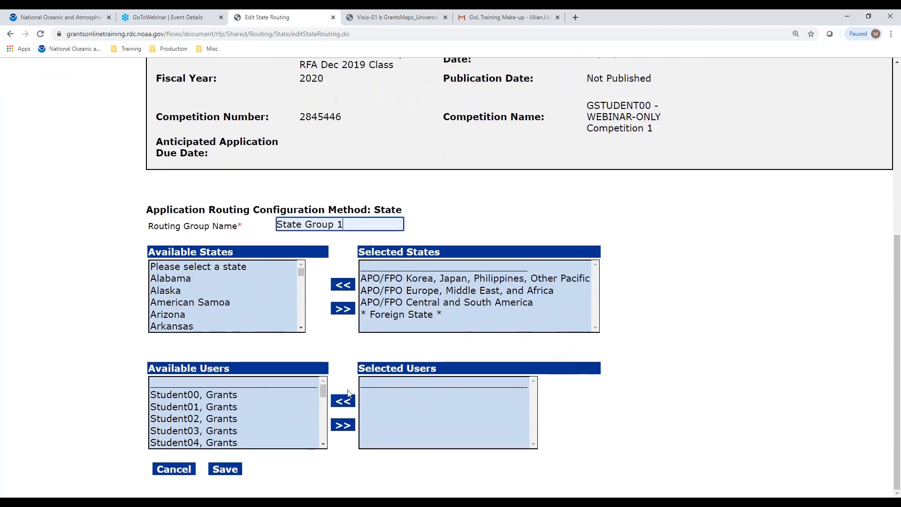
left_click(212, 407)
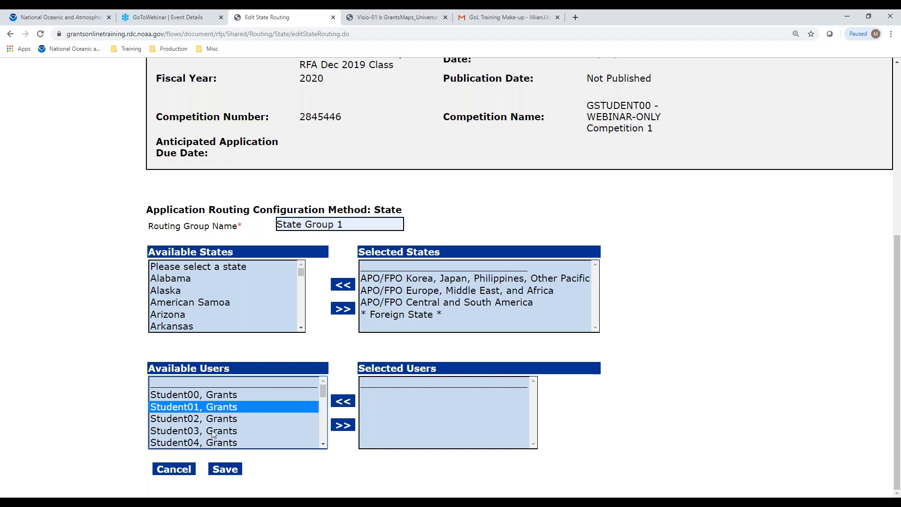
left_click(212, 431, "shift")
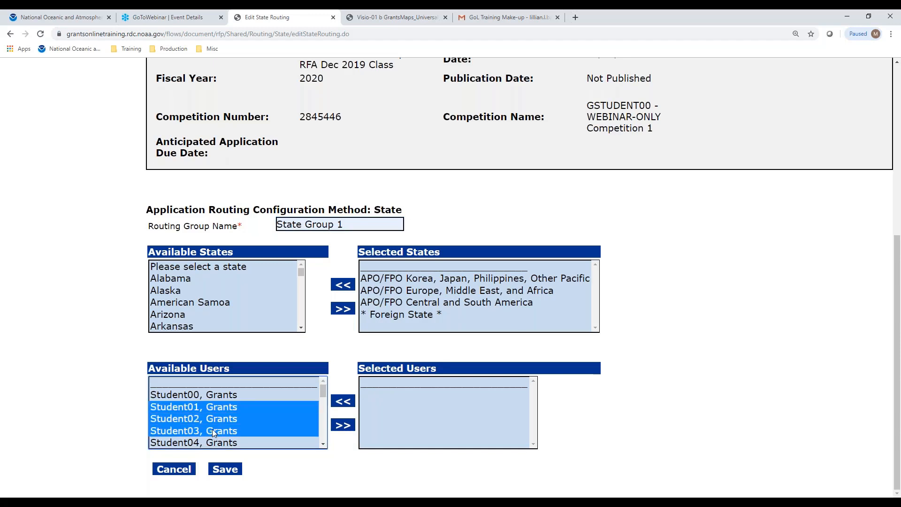
left_click(351, 429)
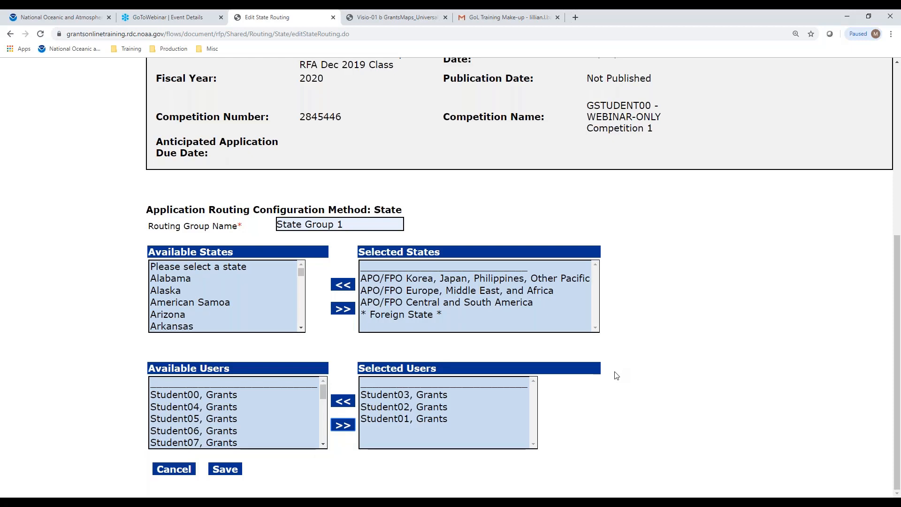
left_click(222, 471)
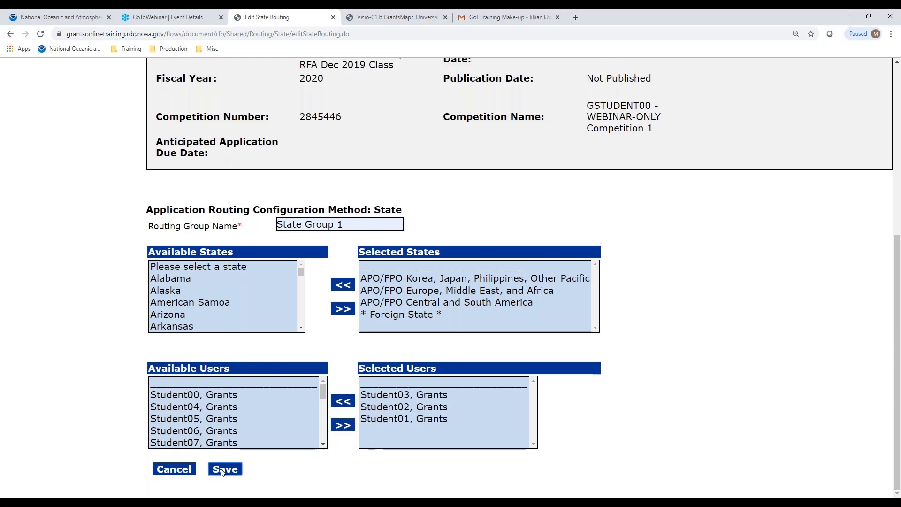
Add a second routing group named State Group 2 containing all available states from Alabama through Montana.
scroll(188, 469, "down", 4)
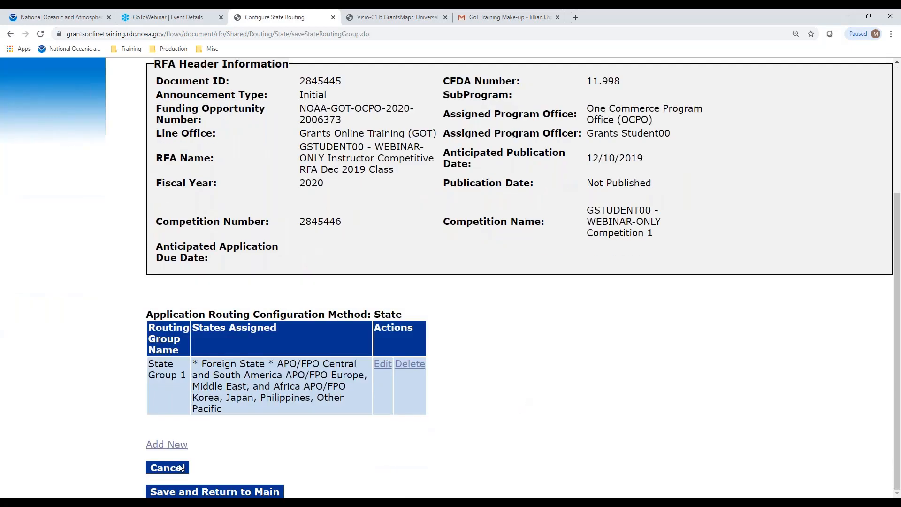
left_click(178, 446)
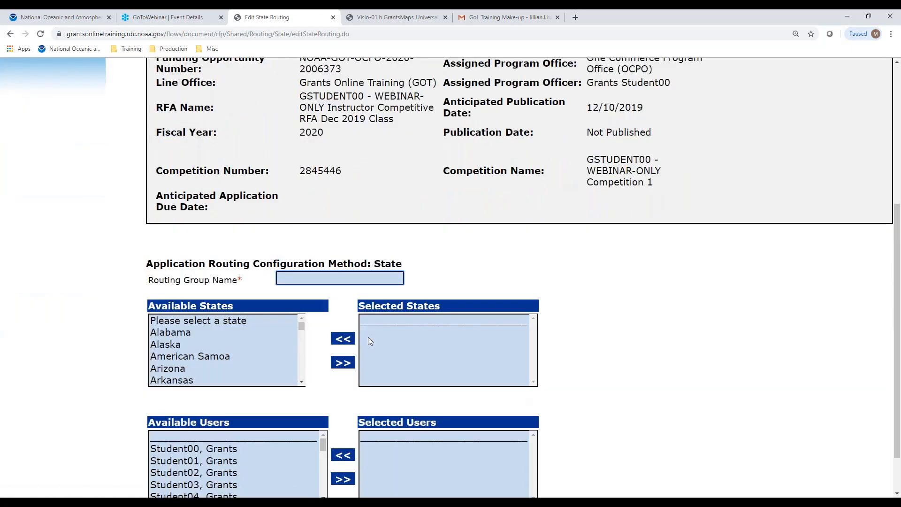
left_click(169, 334)
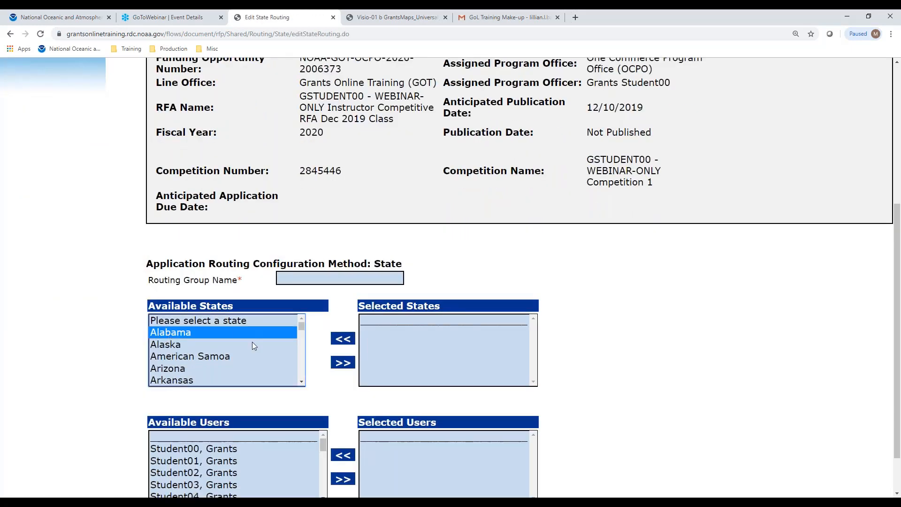
left_click_drag(301, 325, 305, 356)
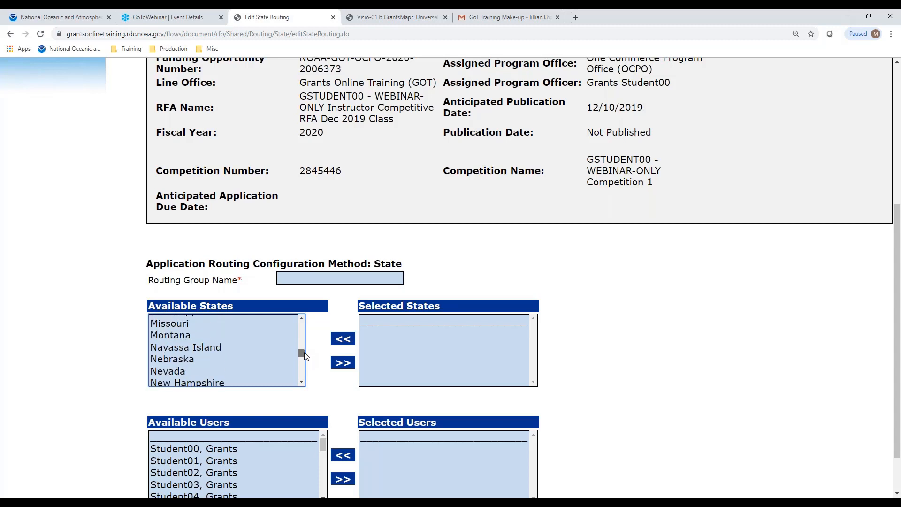
left_click(169, 340, "shift")
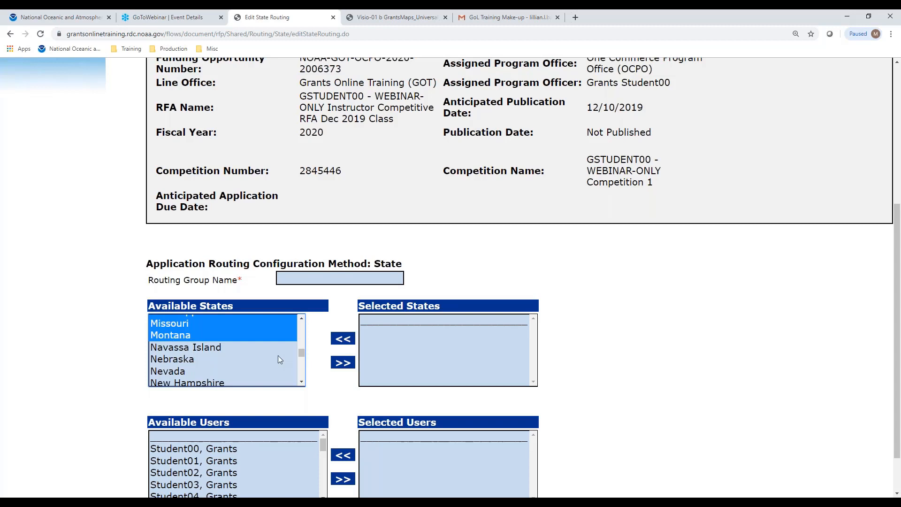
left_click(345, 368)
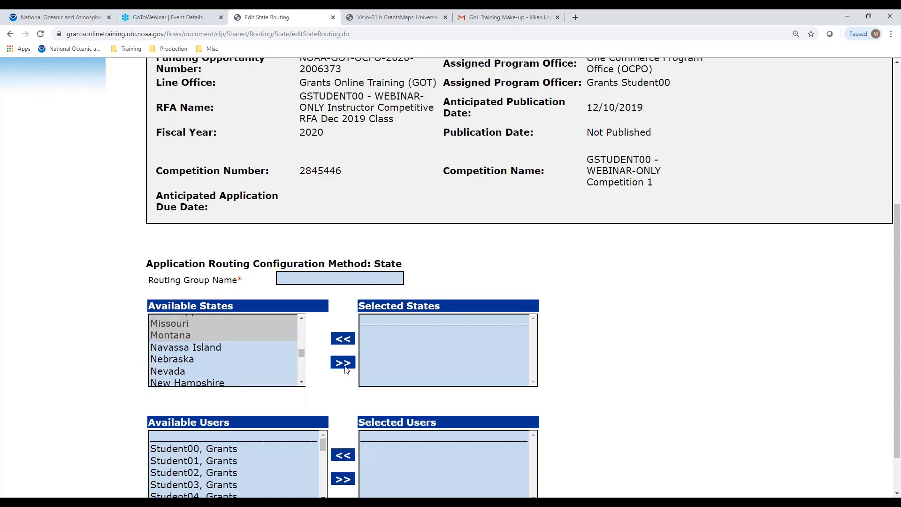
left_click(341, 282)
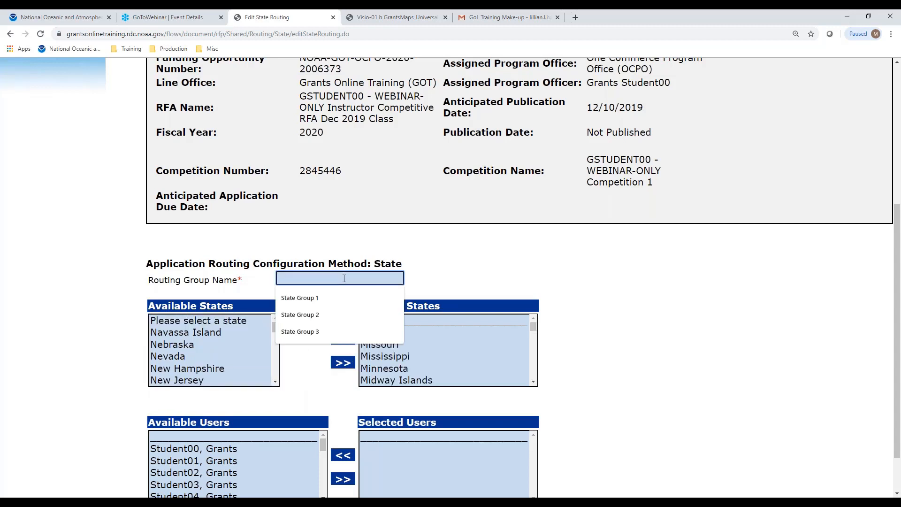
left_click(328, 321)
Assign the Student00 training account to State Group 2 and save the group.
left_click(210, 448)
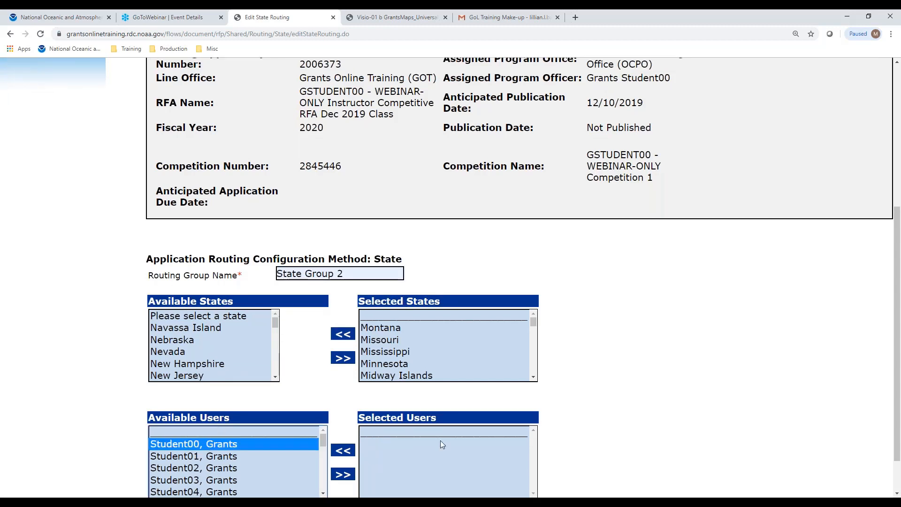
left_click(343, 474)
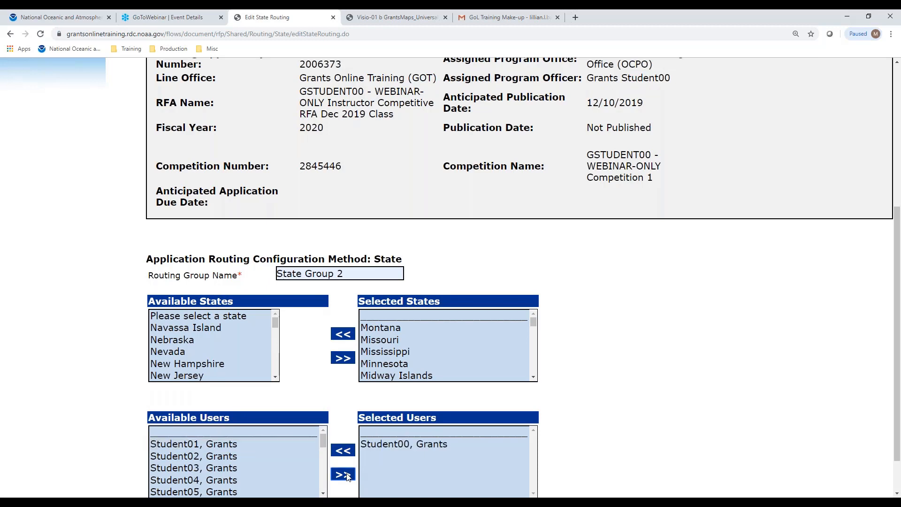
scroll(643, 408, "down", 1)
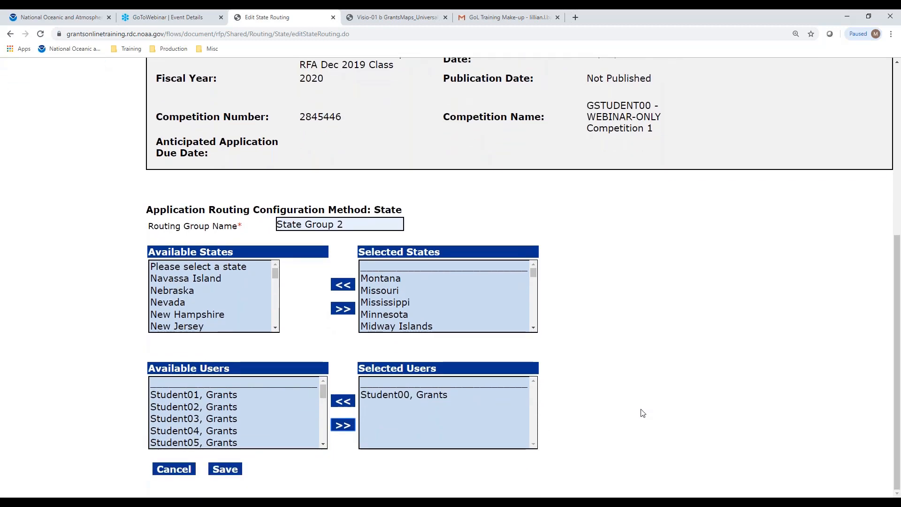
left_click(225, 470)
Start adding a third state routing group to the competition's application routing.
scroll(439, 408, "down", 7)
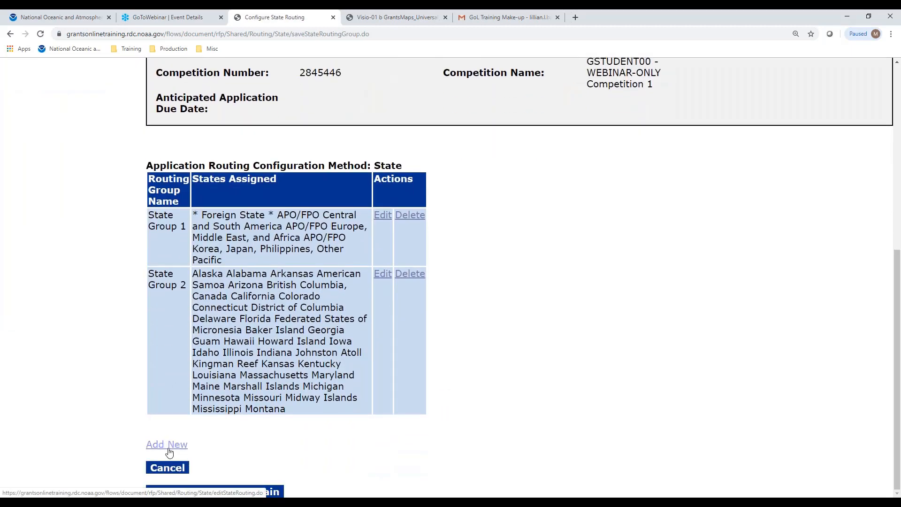
left_click(167, 445)
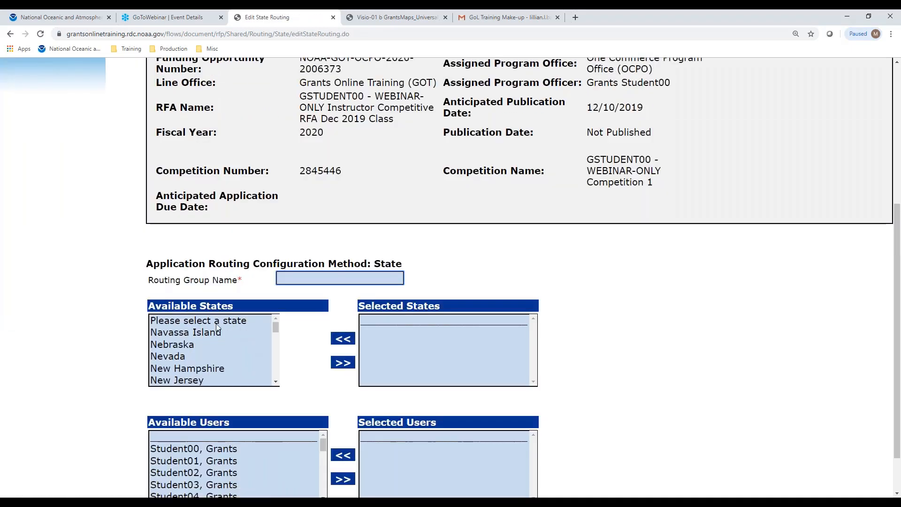
Try to save the unnamed routing group with states Navassa Island through Wyoming and the Student20, Student21 and Student22 accounts.
left_click(185, 335)
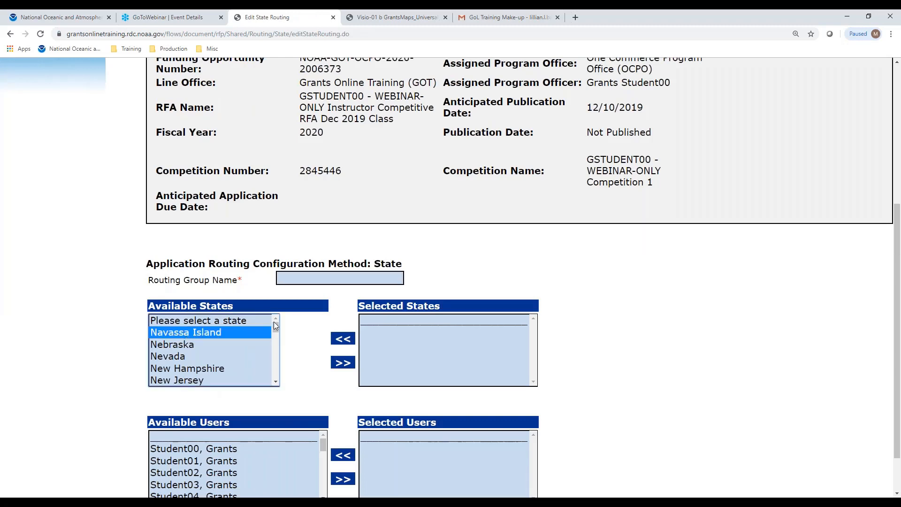
left_click_drag(277, 327, 277, 388)
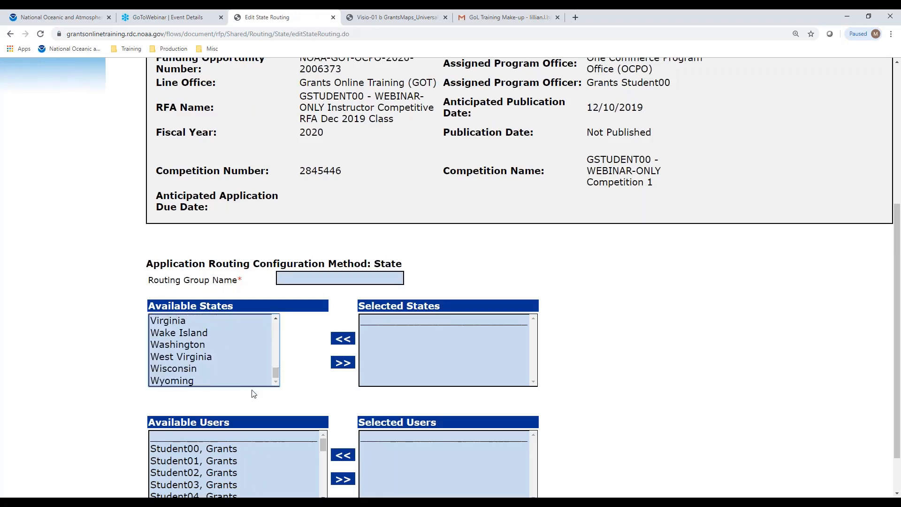
left_click(172, 380, "shift")
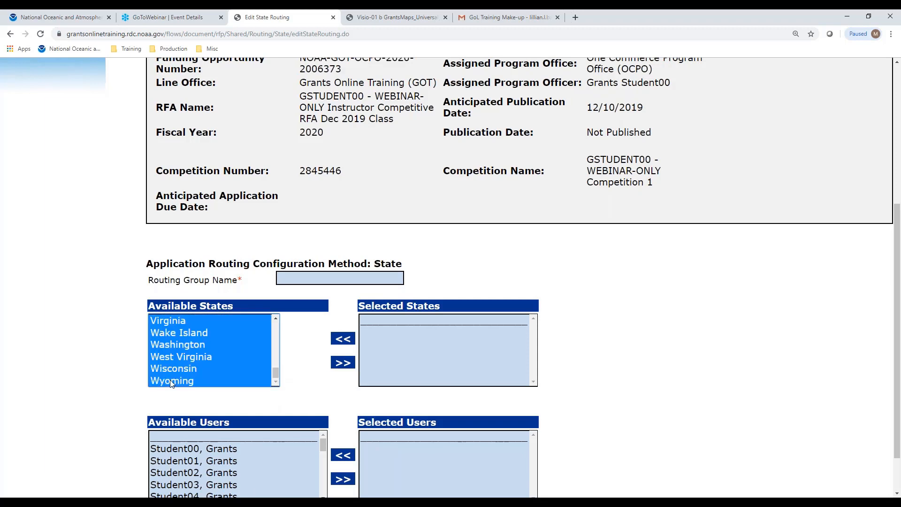
left_click(343, 364)
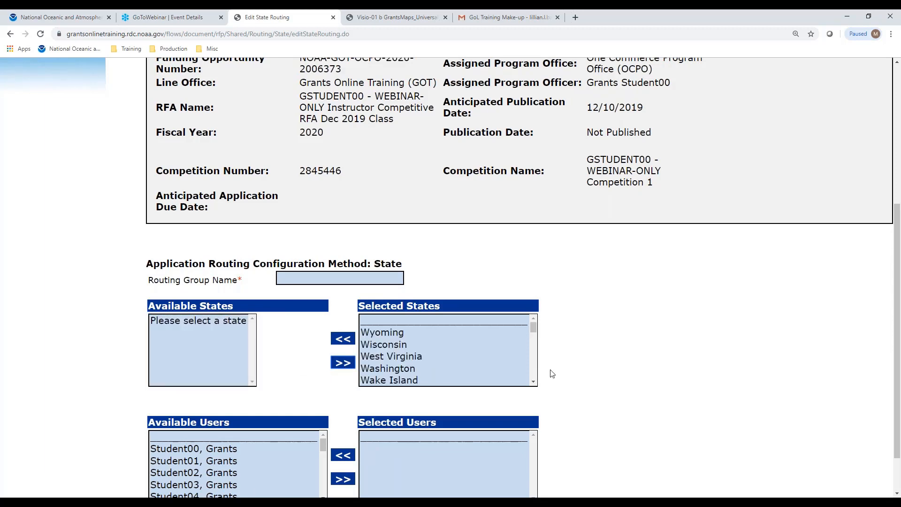
scroll(552, 371, "down", 2)
scroll(266, 398, "down", 6)
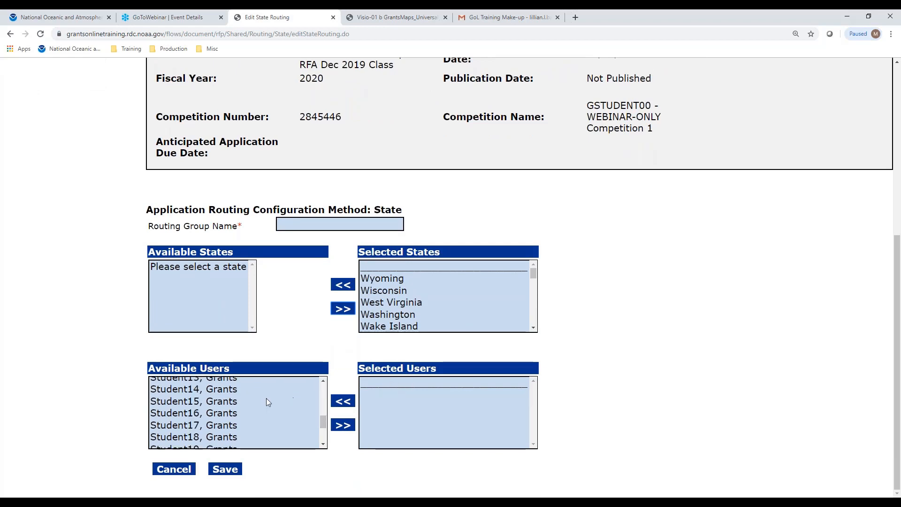
left_click(174, 397)
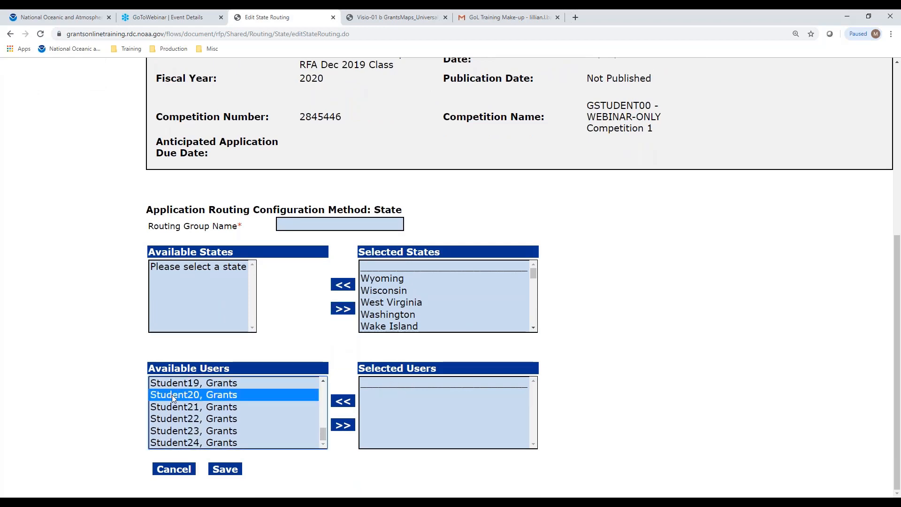
left_click(168, 419, "shift")
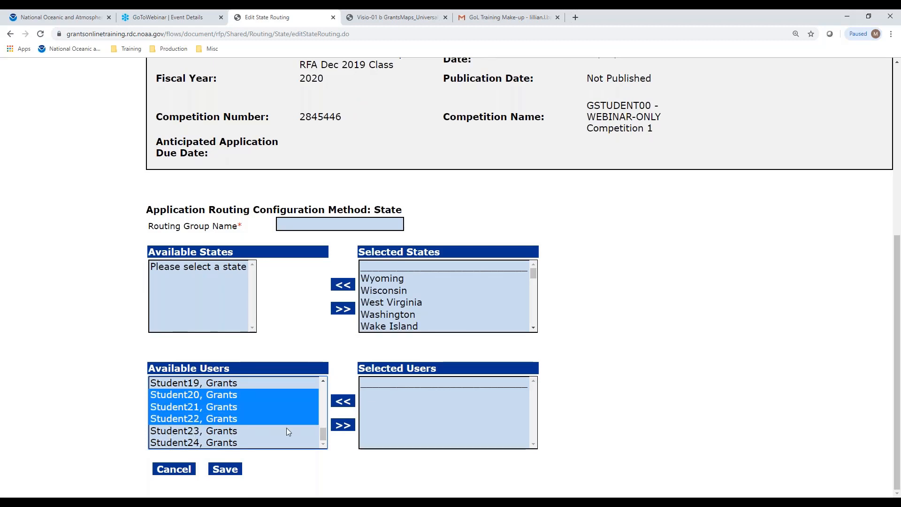
left_click(343, 427)
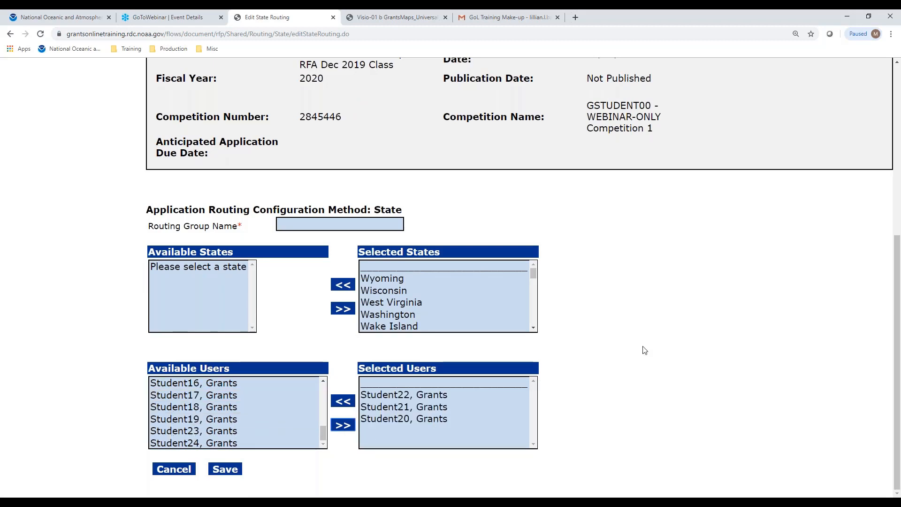
left_click(226, 469)
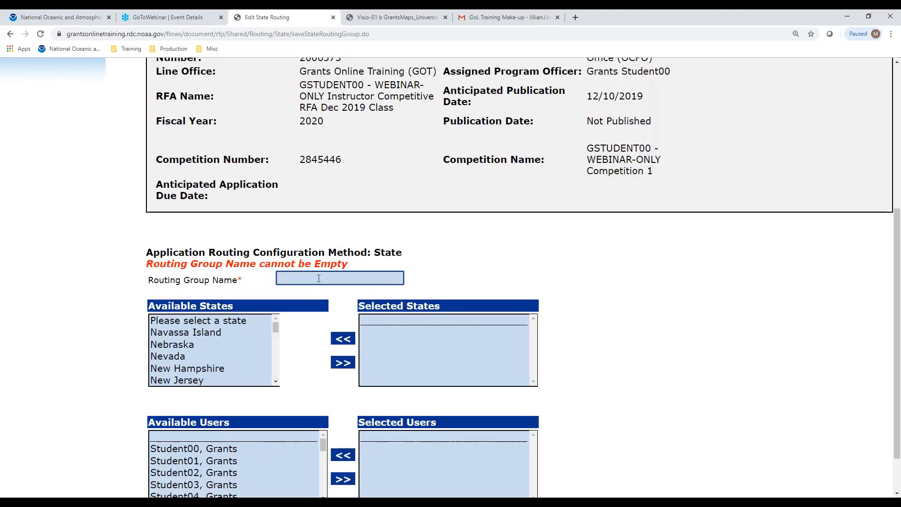
Name the routing group State Group 3 and add all remaining available states from Navassa Island through Wyoming.
left_click(319, 283)
left_click(314, 327)
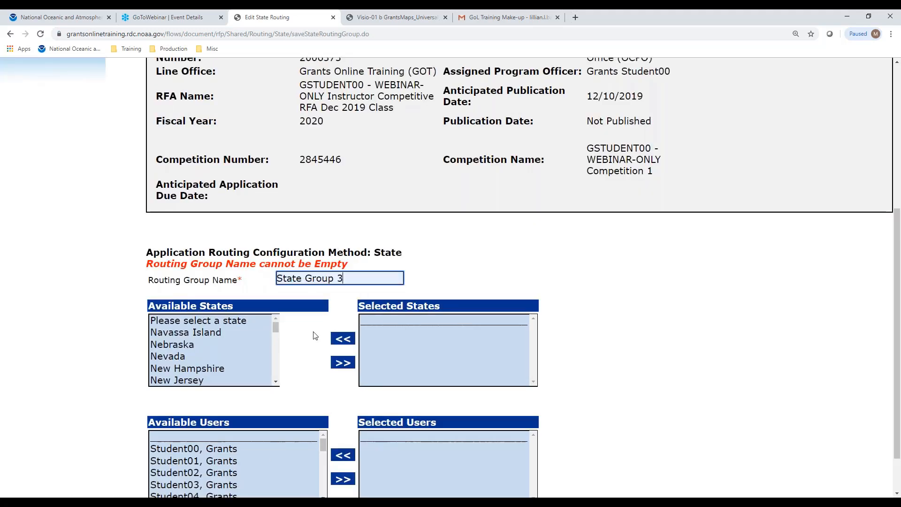
left_click(191, 333)
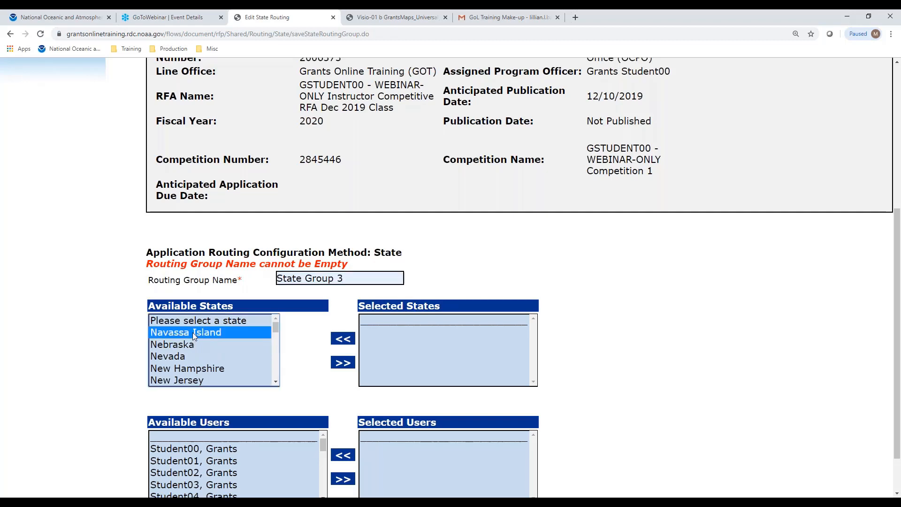
left_click_drag(274, 329, 275, 394)
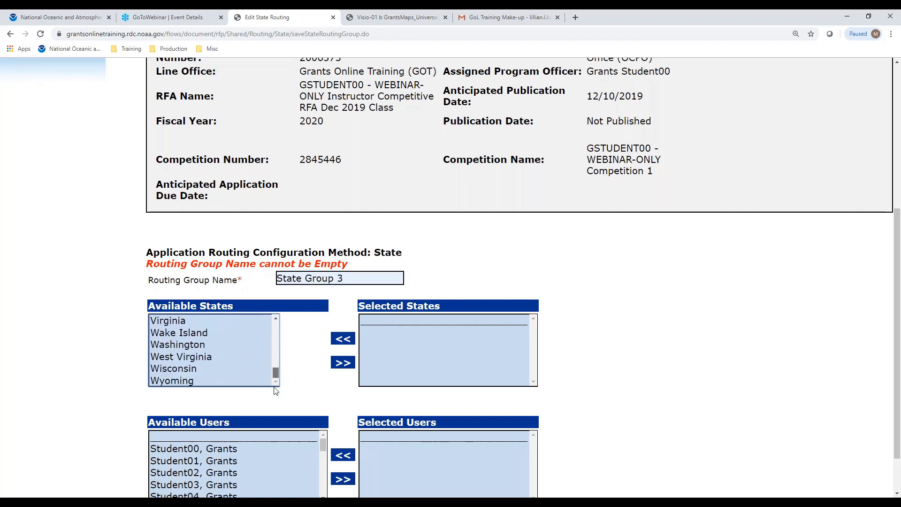
left_click(175, 383, "shift")
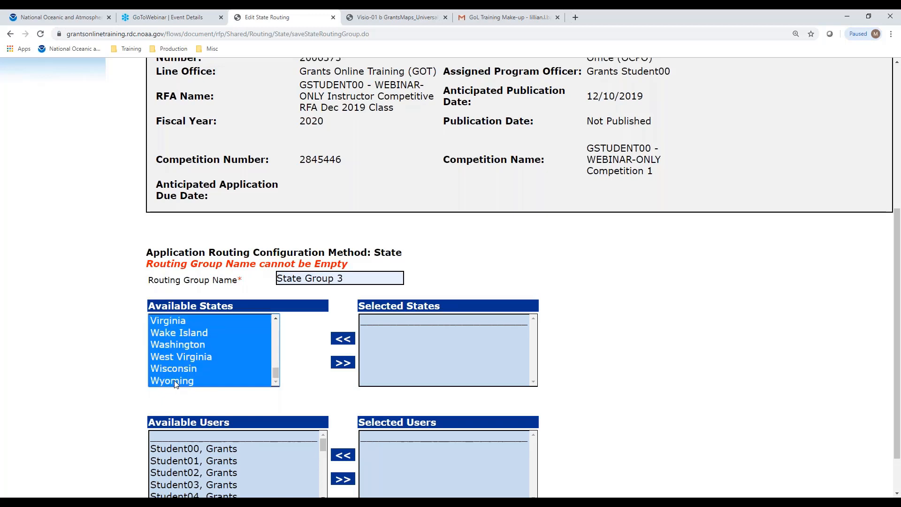
left_click(352, 361)
Assign the Student14, Student15 and Student16 training accounts to State Group 3 and save the group.
scroll(315, 424, "down", 1)
scroll(312, 418, "down", 3)
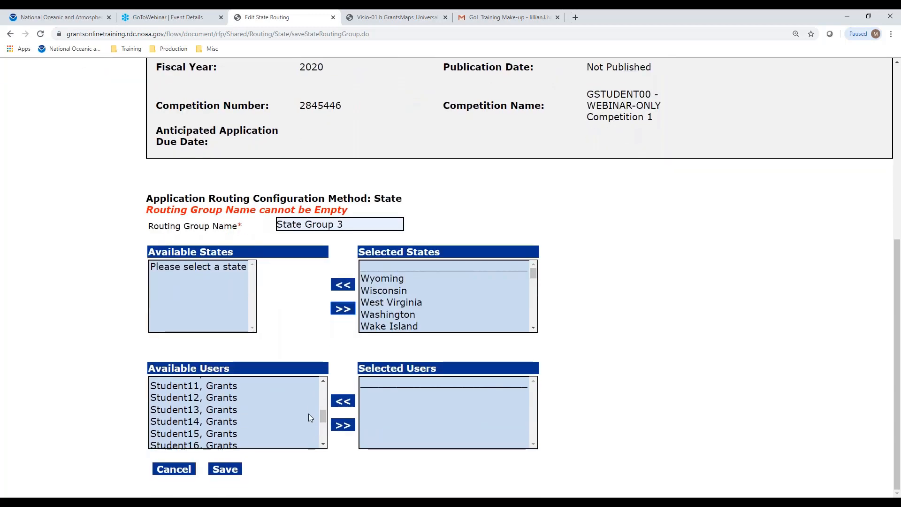
left_click(182, 421)
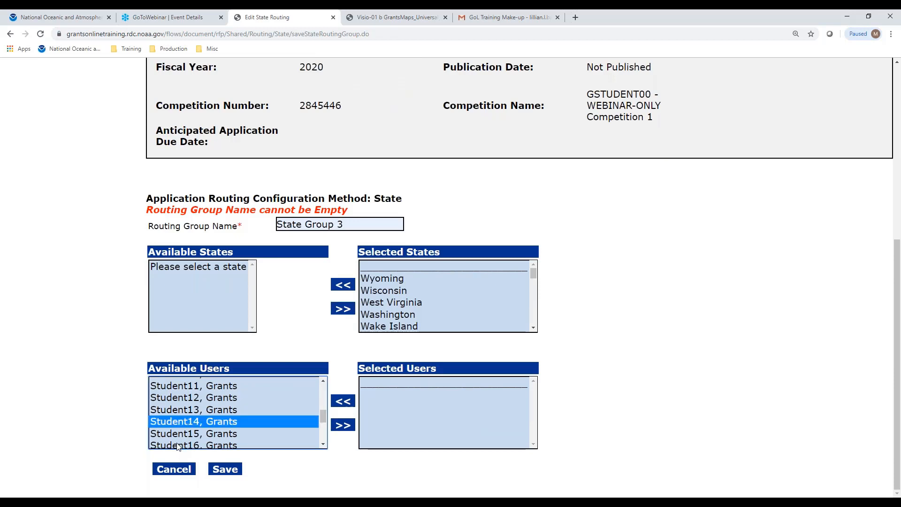
left_click(179, 445, "shift")
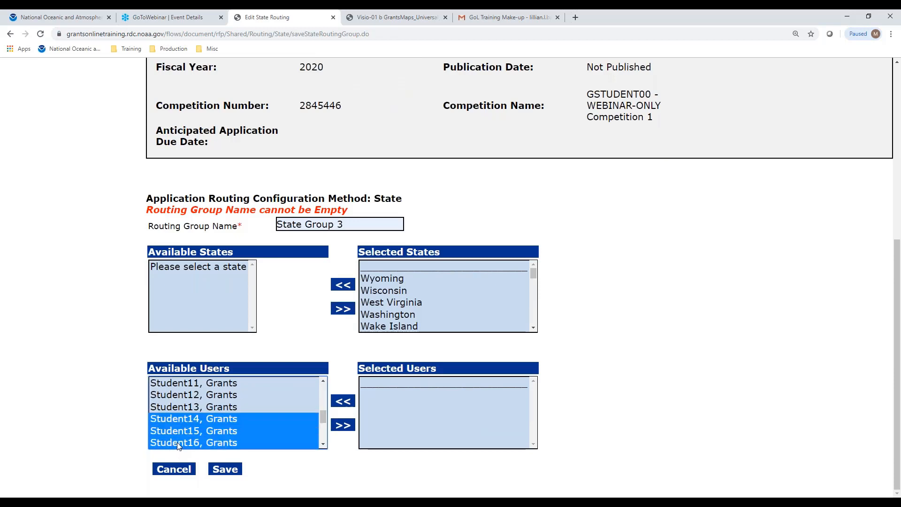
left_click(343, 425)
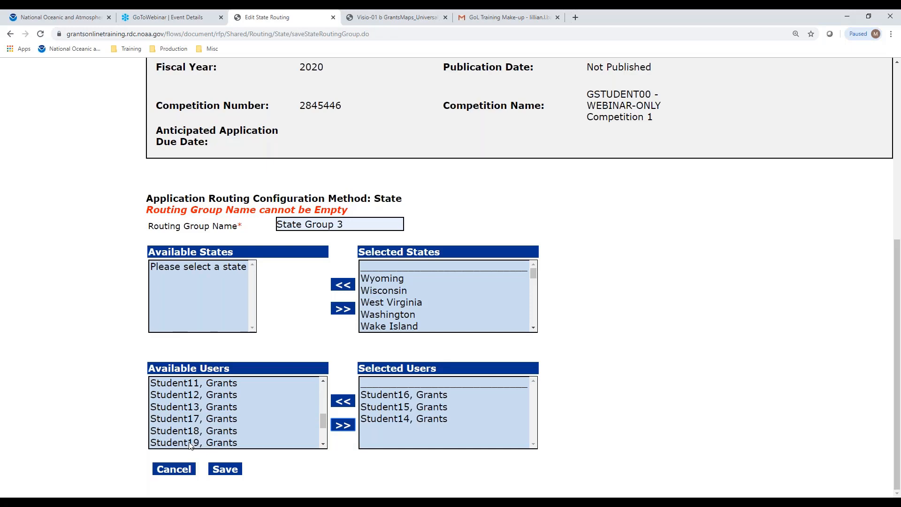
left_click(225, 469)
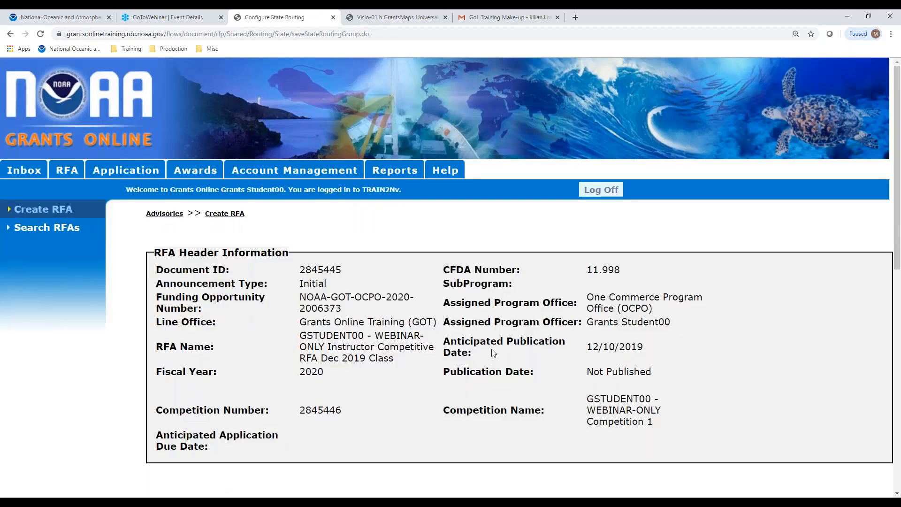
Save the state routing configuration and return to the competition details.
scroll(492, 348, "down", 7)
scroll(495, 357, "down", 3)
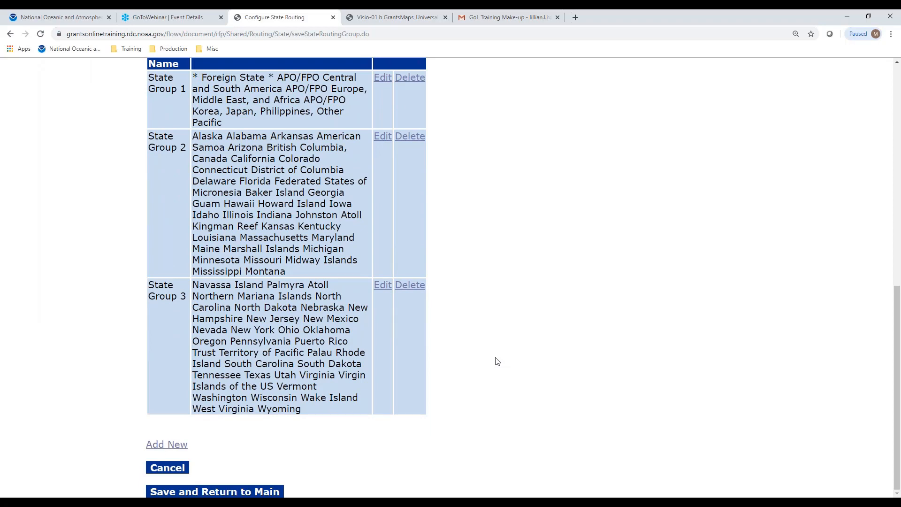
left_click(209, 490)
scroll(438, 359, "down", 12)
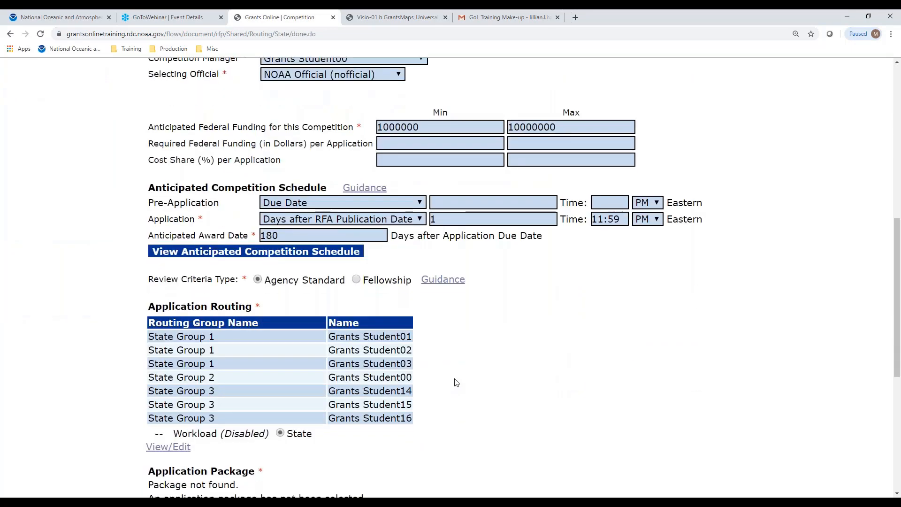
scroll(460, 383, "up", 1)
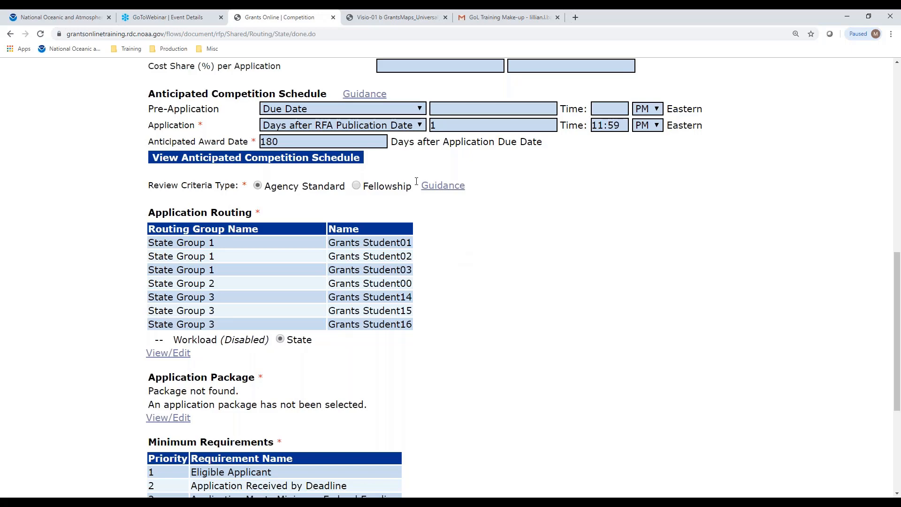
Open the competition's application package for editing and set its form family to SF-424.
scroll(461, 256, "down", 5)
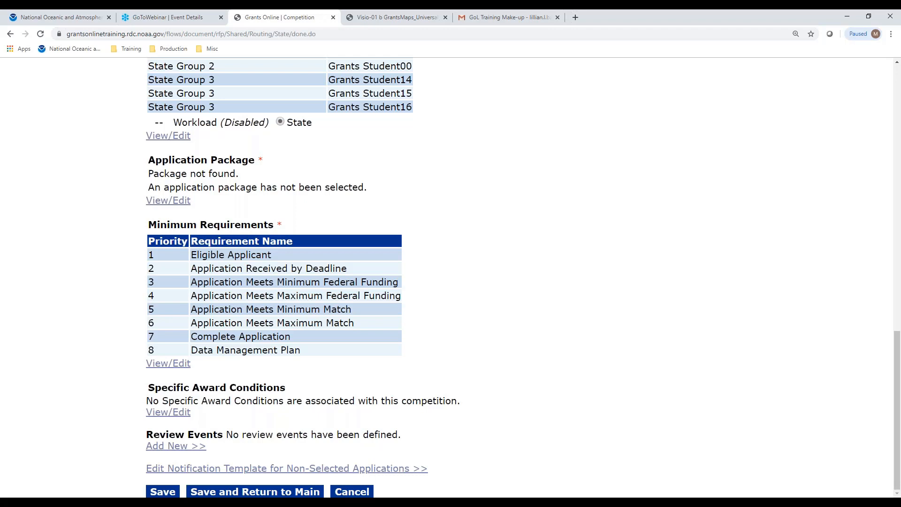
left_click(158, 202)
scroll(556, 201, "down", 6)
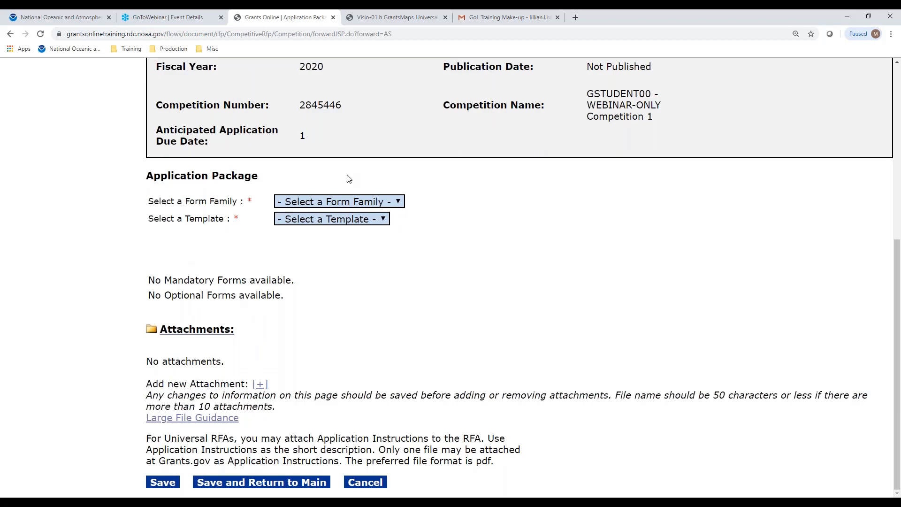
left_click(381, 202)
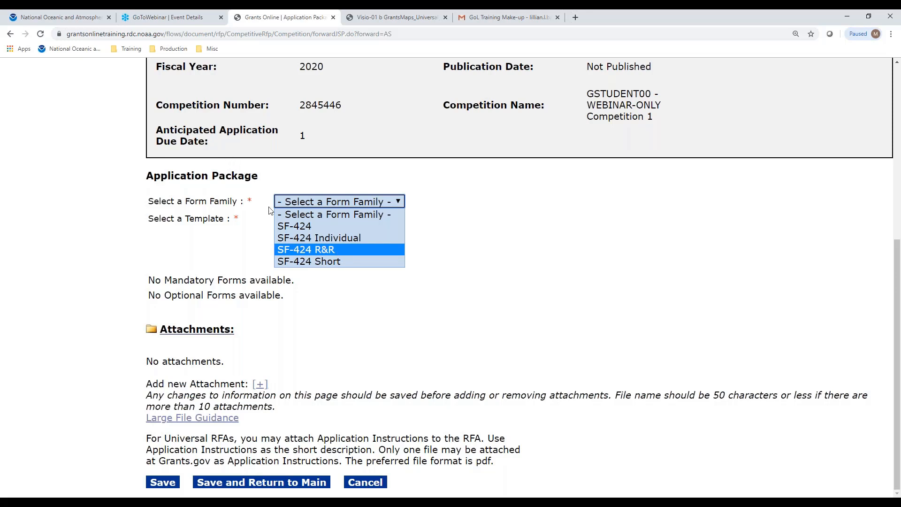
left_click(284, 227)
scroll(466, 236, "down", 7)
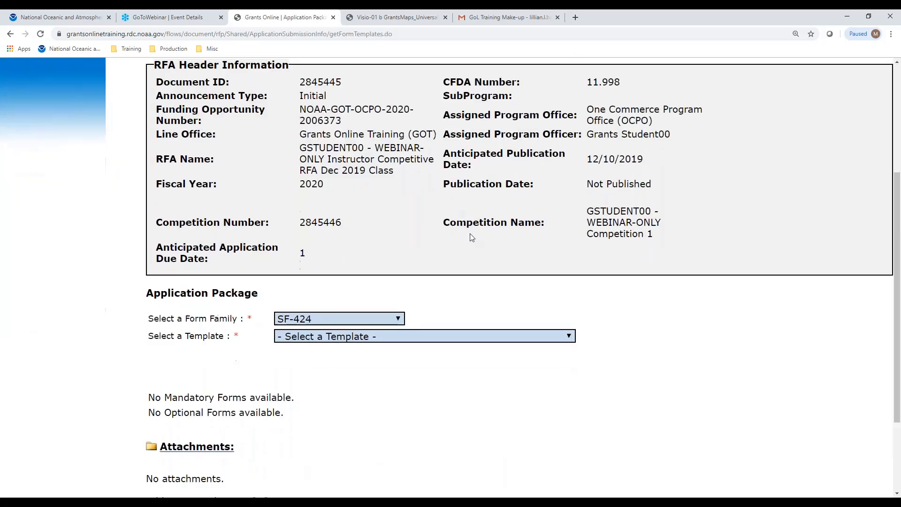
Choose the NOAA Standard Non-Construction Application Package template, then save it and return to the competition details.
left_click(446, 220)
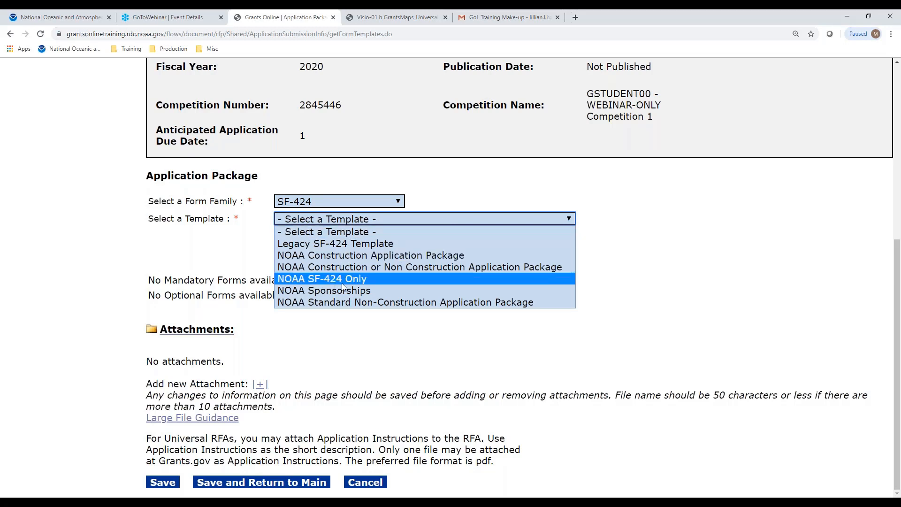
left_click(360, 303)
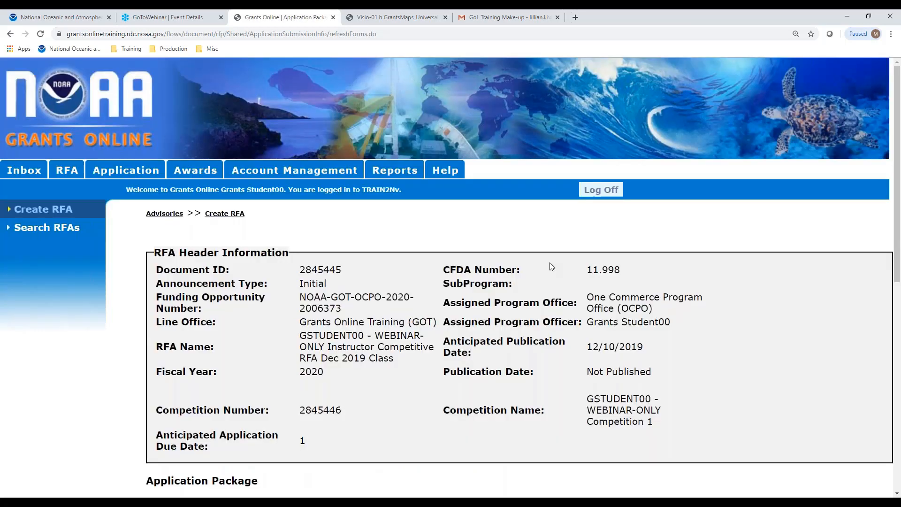
scroll(550, 263, "down", 8)
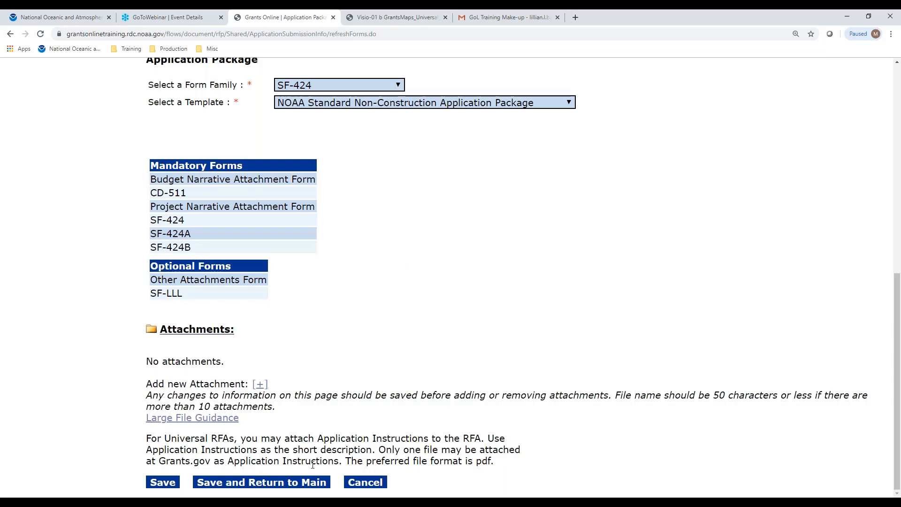
left_click(296, 484)
Create a specific award condition from scratch for the competition and name it "NOAA Logo Required".
scroll(555, 298, "down", 15)
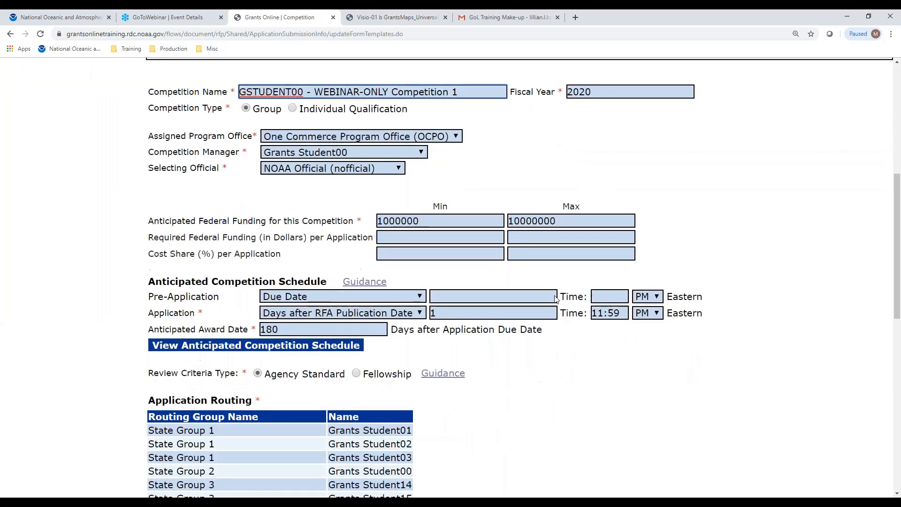
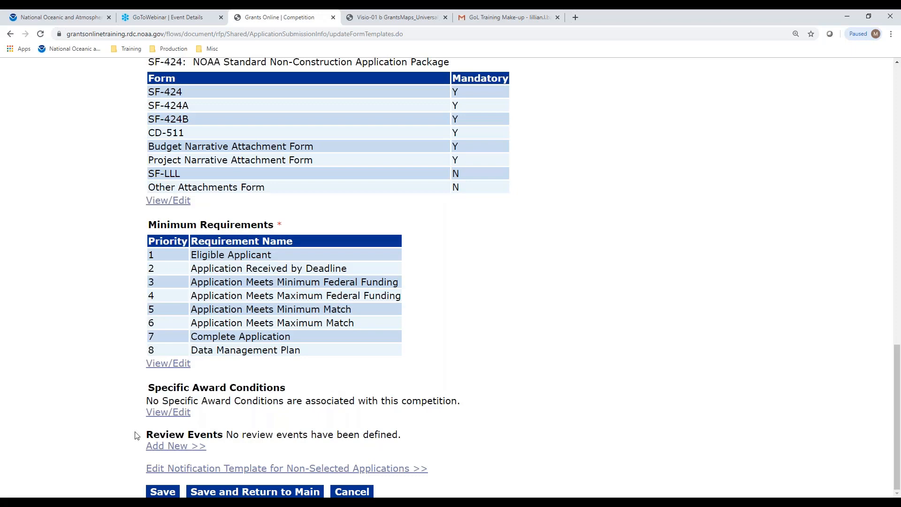
left_click(173, 414)
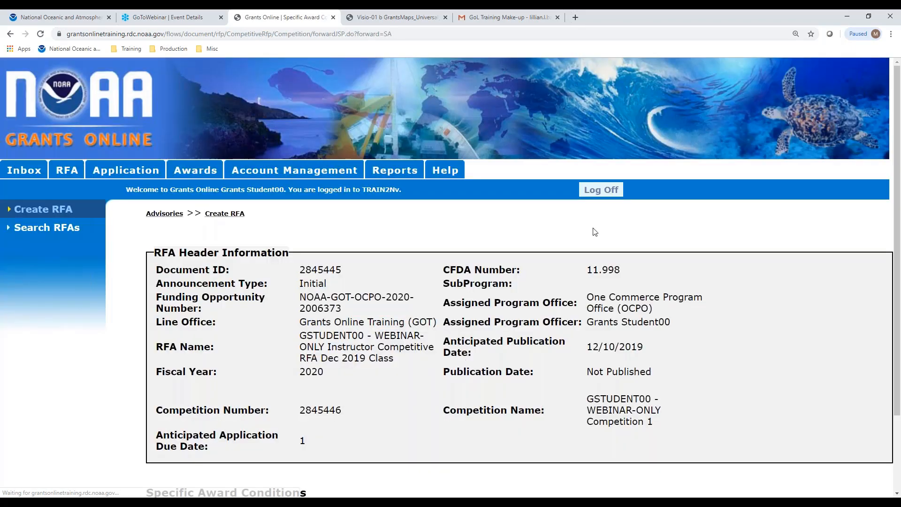
scroll(594, 197, "down", 2)
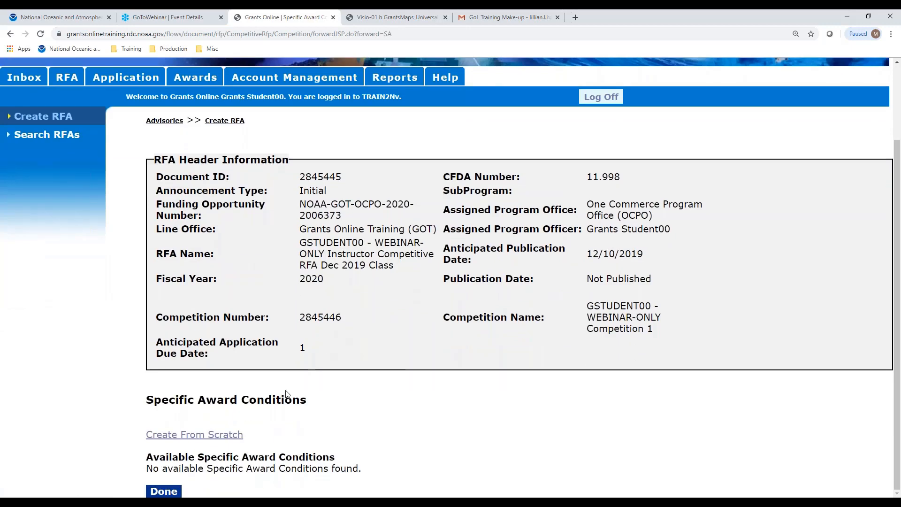
left_click(196, 435)
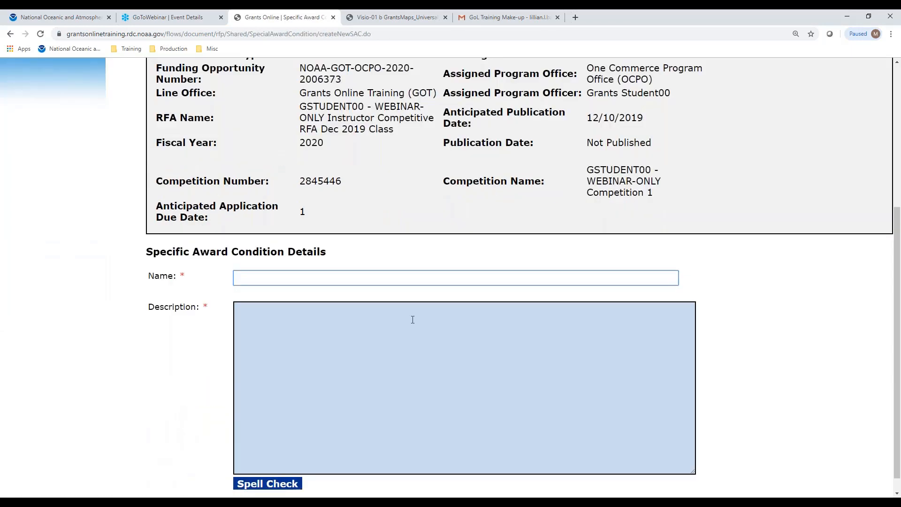
type("N")
key("BackSpace")
type("NOAA Logo Required")
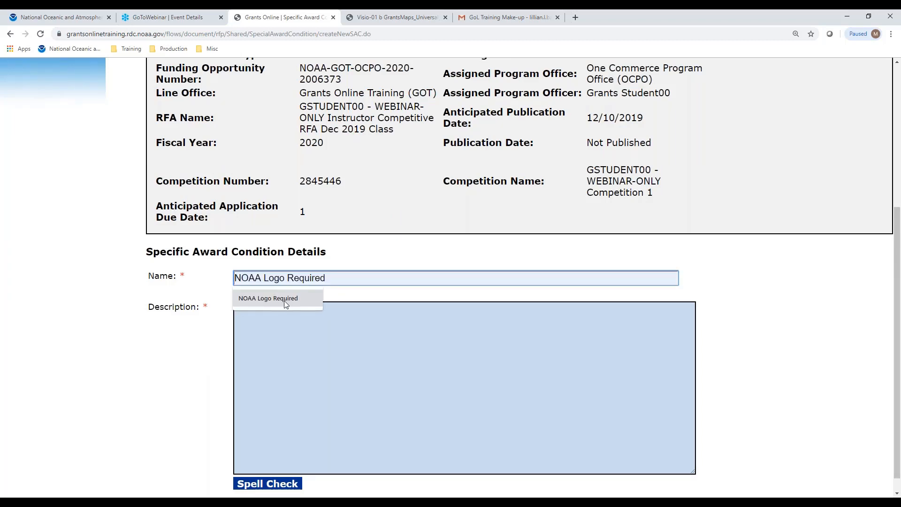
left_click(286, 303)
Describe the condition as "All publications resulting from this grant award project must display a NOAA Logo on the cover sheet.".
left_click(298, 327)
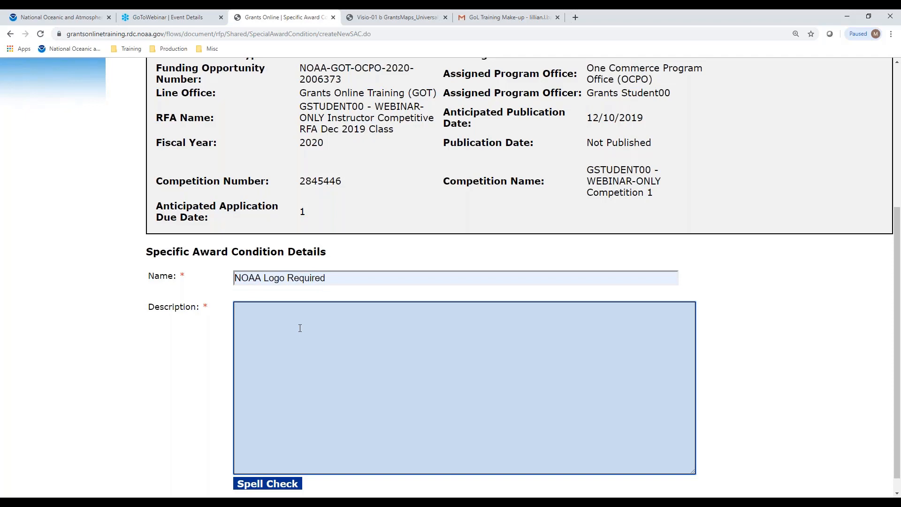
type("All publications must")
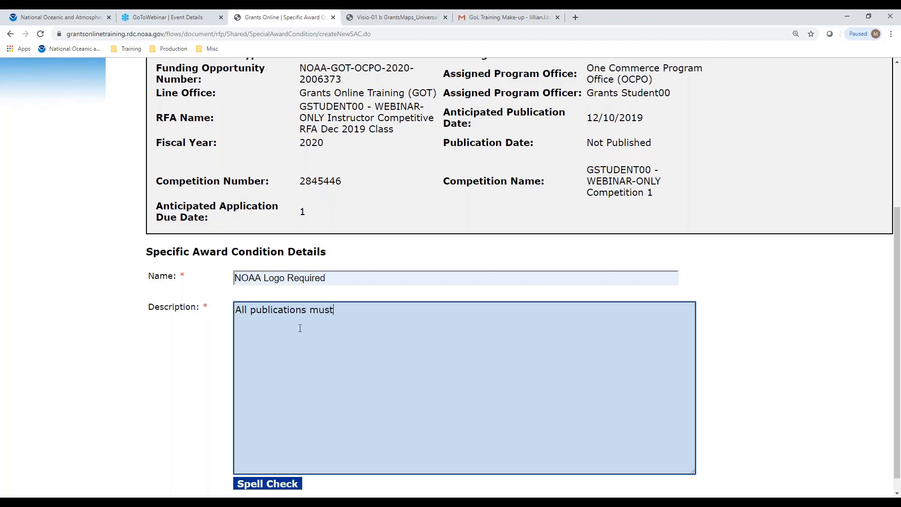
type(" display a NOAA Logo on the ")
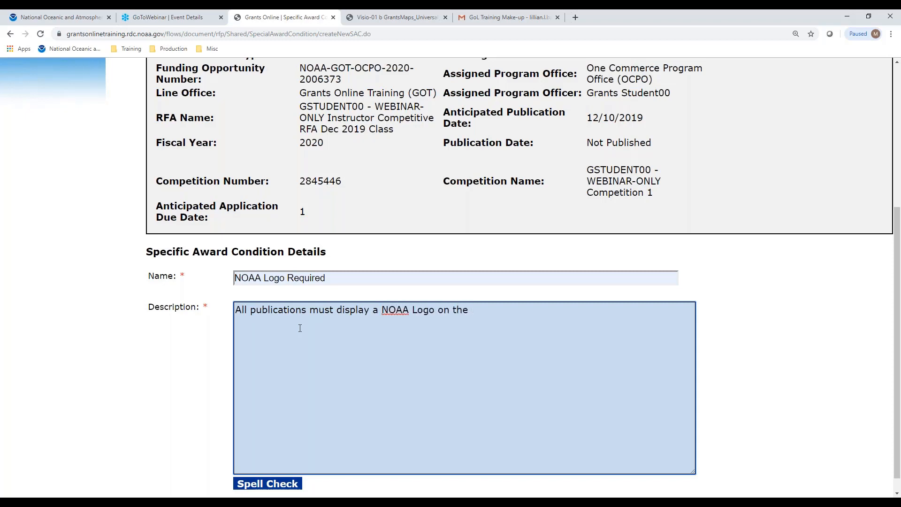
type("cover sheet")
type("re")
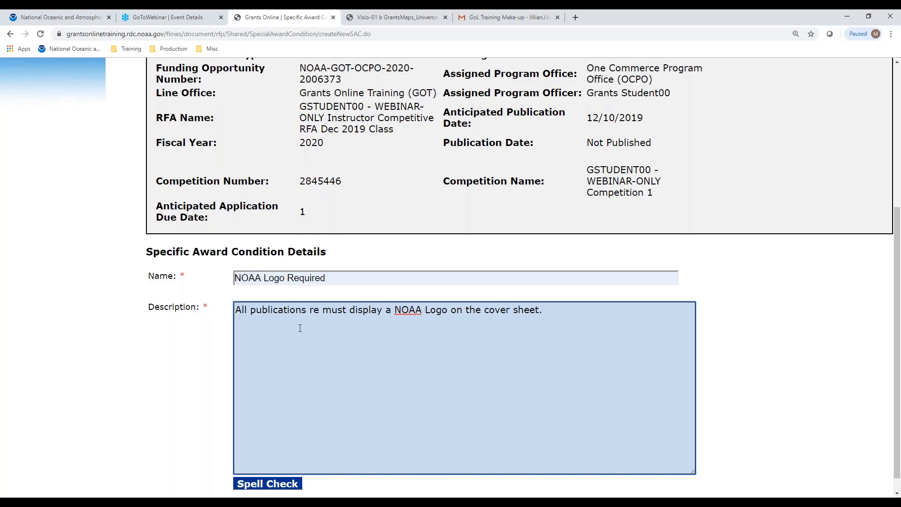
type("sultin")
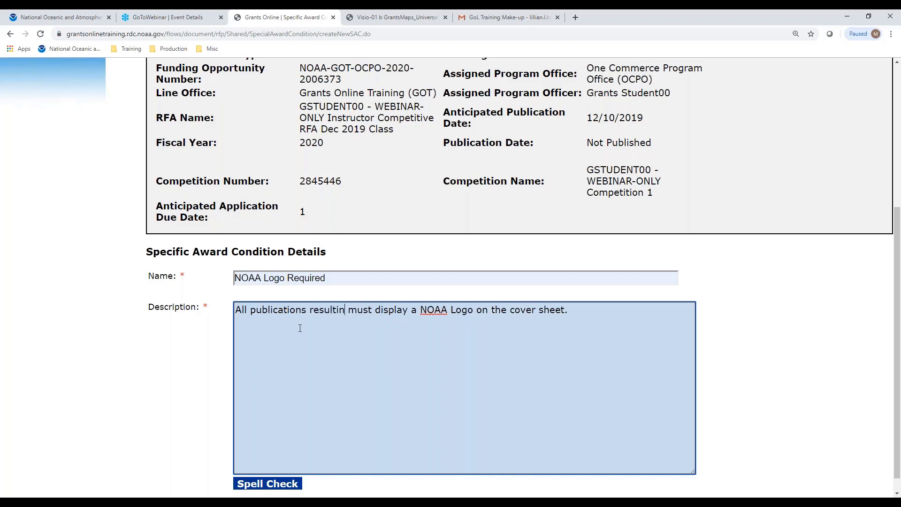
type("g from this ")
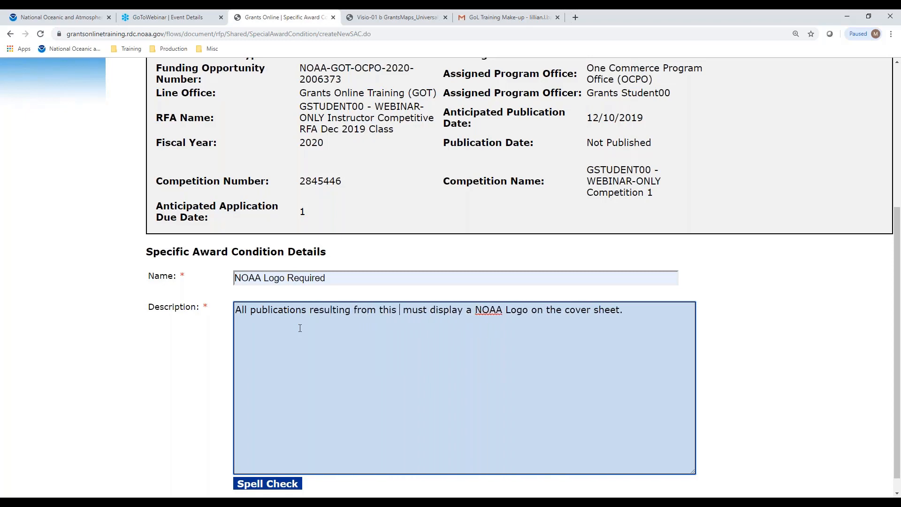
type("grant awar")
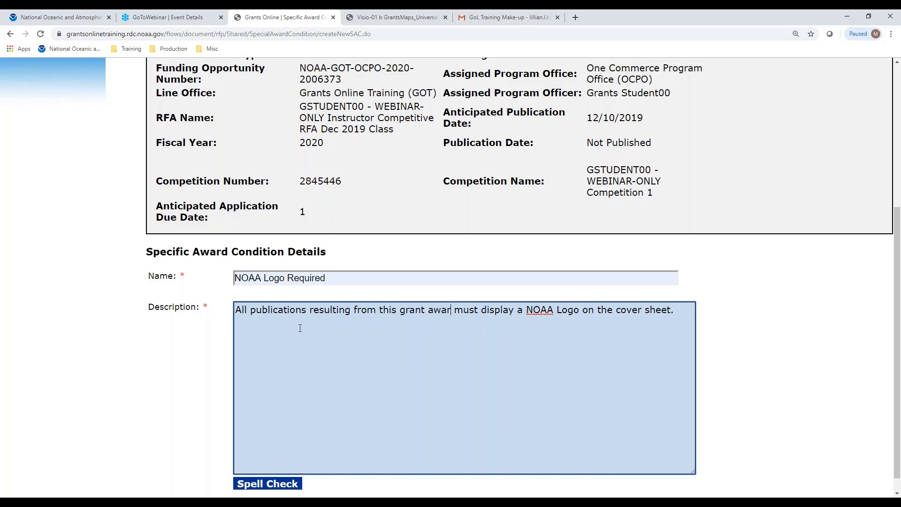
type("d proj")
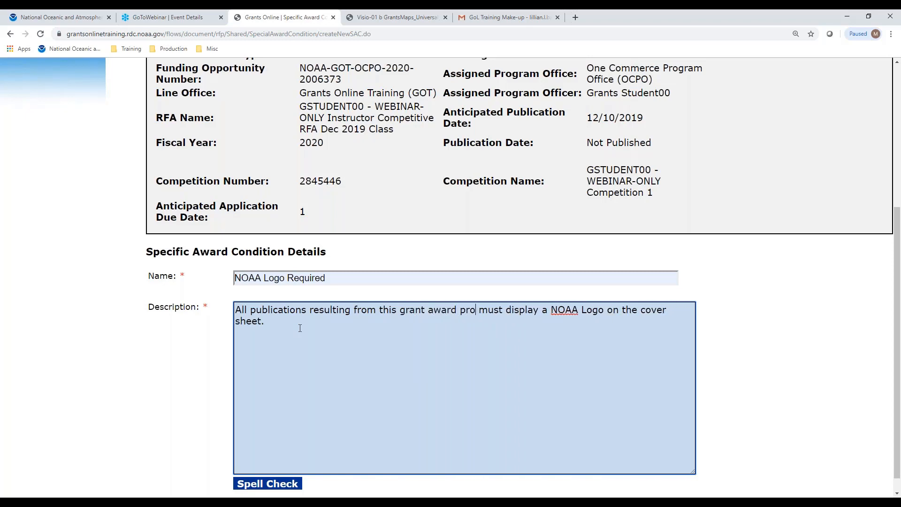
type("ect")
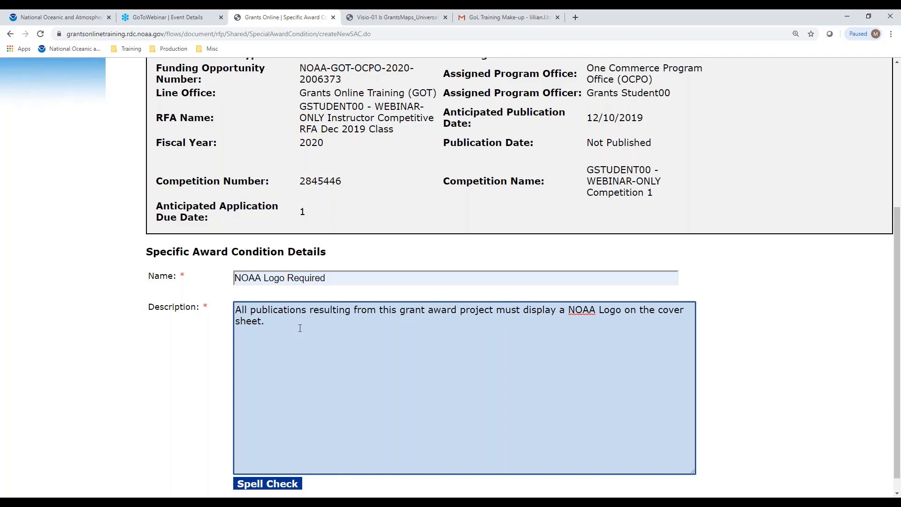
Save the specific award condition and return to the competition details.
scroll(433, 326, "down", 1)
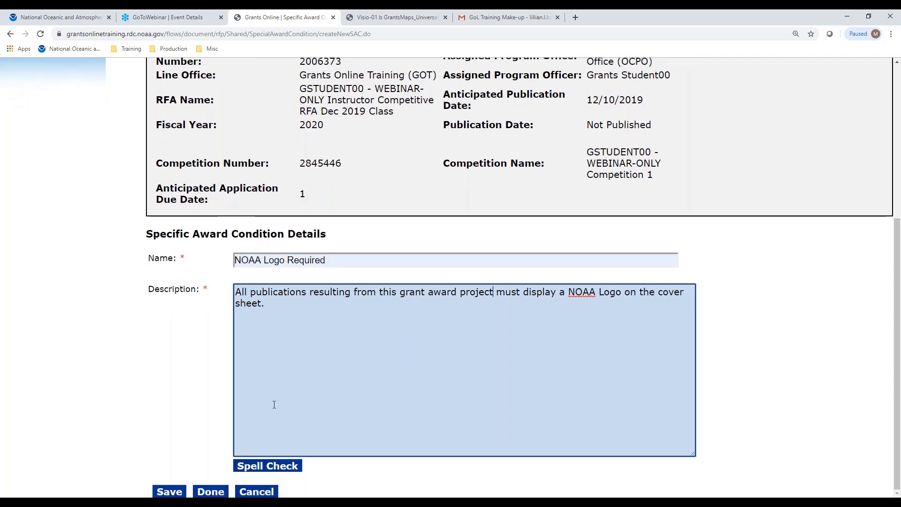
left_click(179, 492)
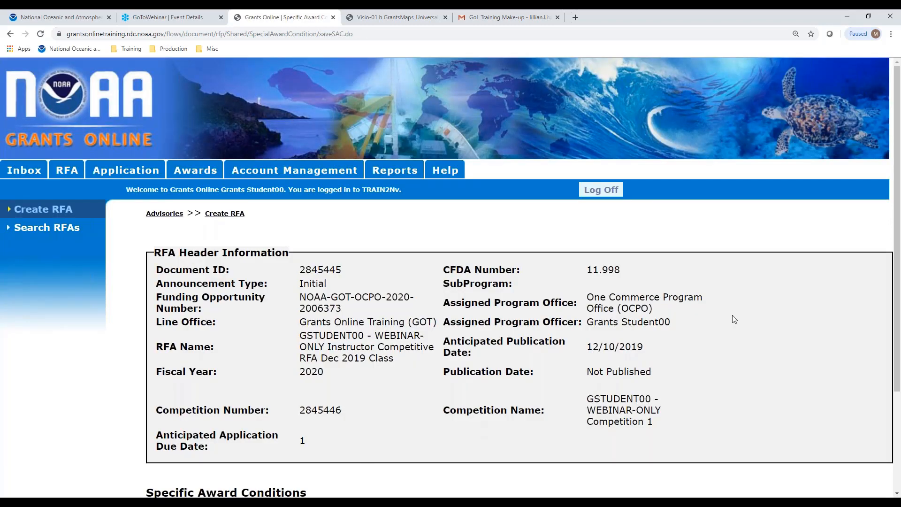
scroll(734, 320, "down", 3)
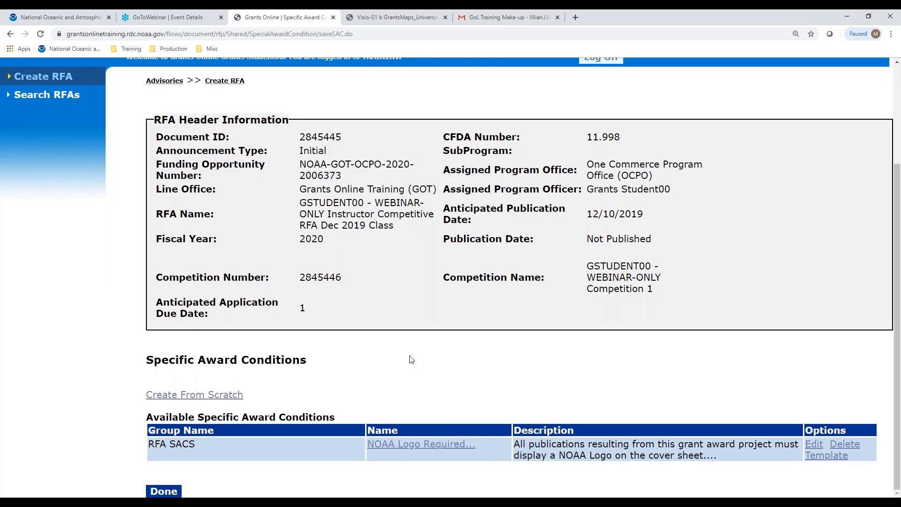
left_click(166, 492)
Add a review event to the competition named "Review Event 1" with the Independent Individual Merit review basis, and save it.
scroll(539, 400, "down", 15)
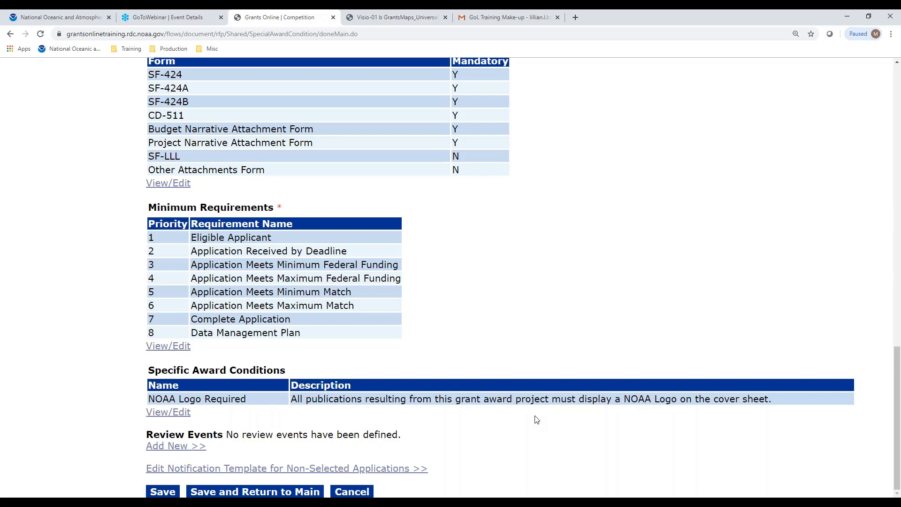
left_click(174, 446)
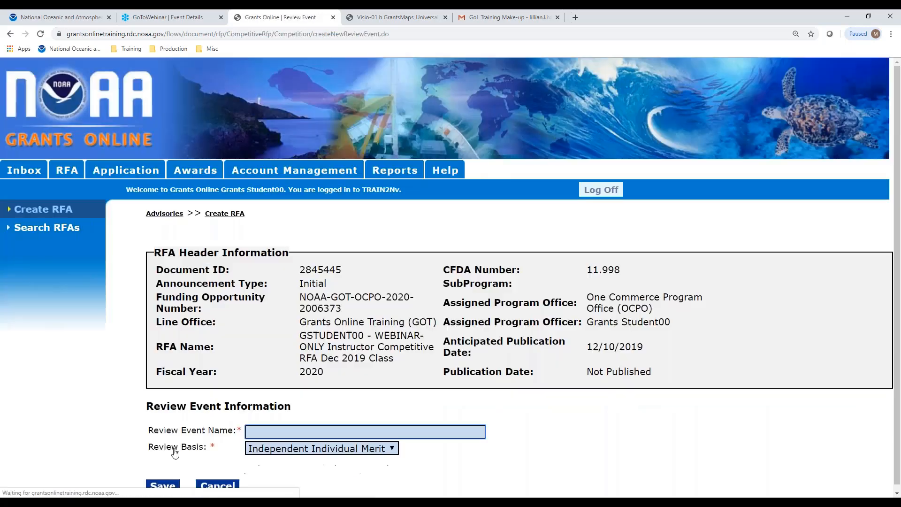
scroll(627, 410, "down", 1)
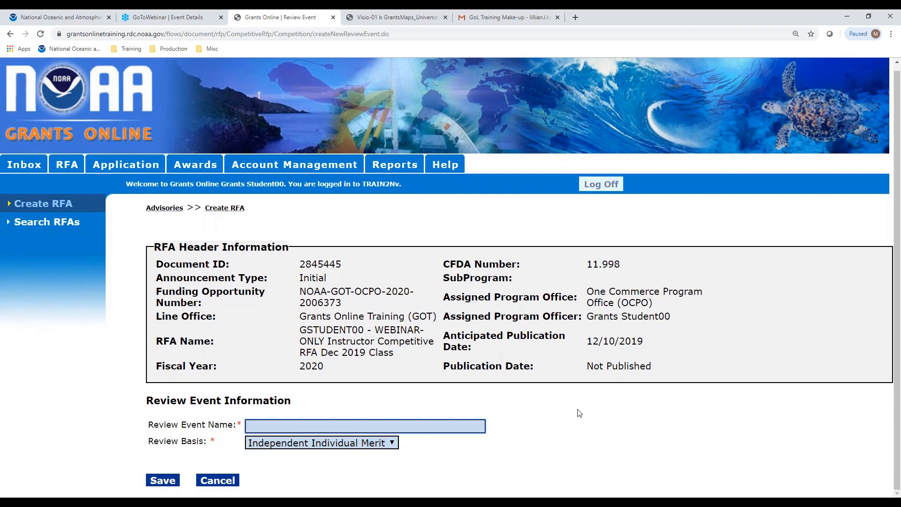
left_click(324, 423)
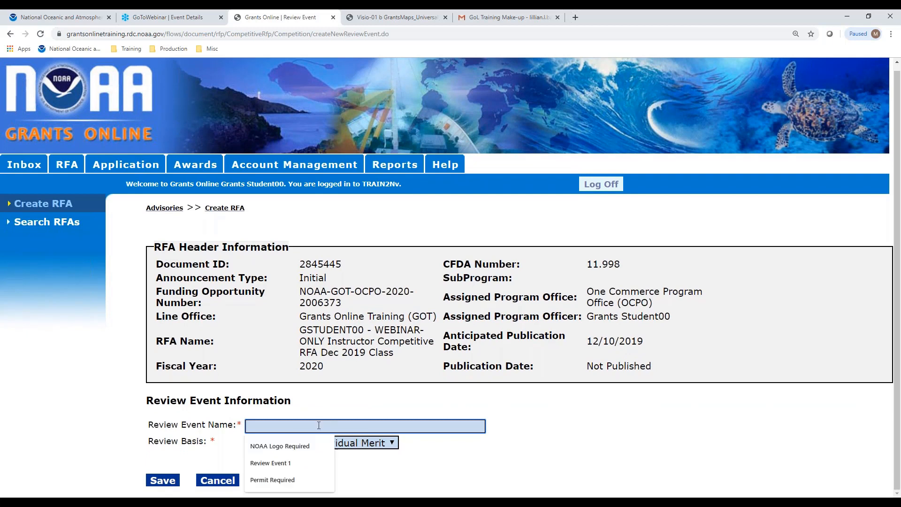
left_click(285, 464)
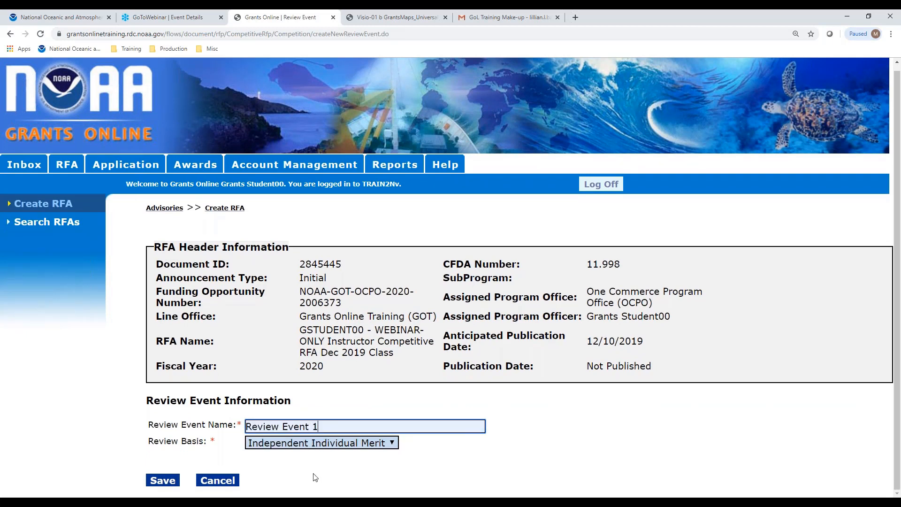
left_click(392, 444)
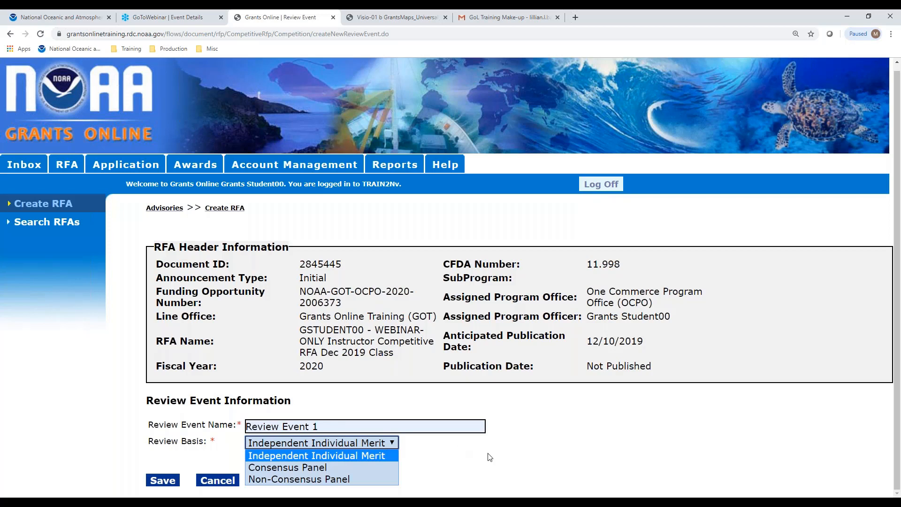
left_click(513, 467)
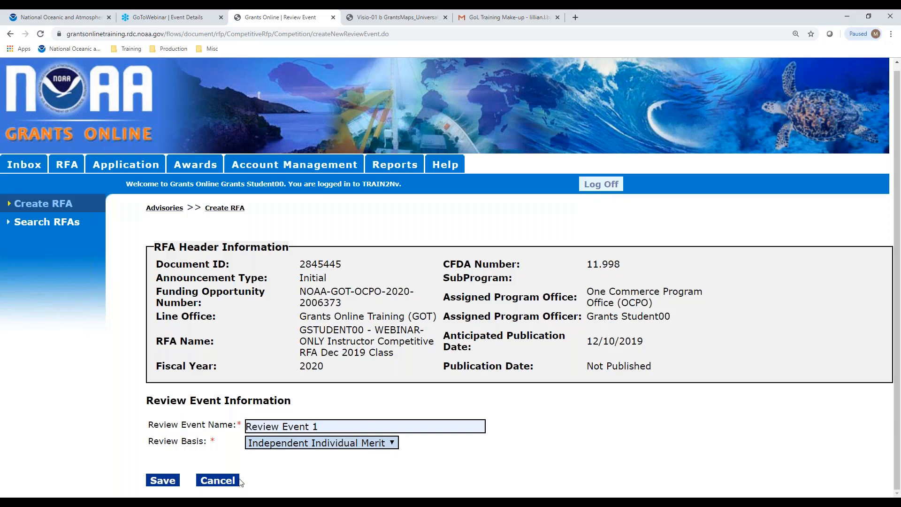
left_click(163, 481)
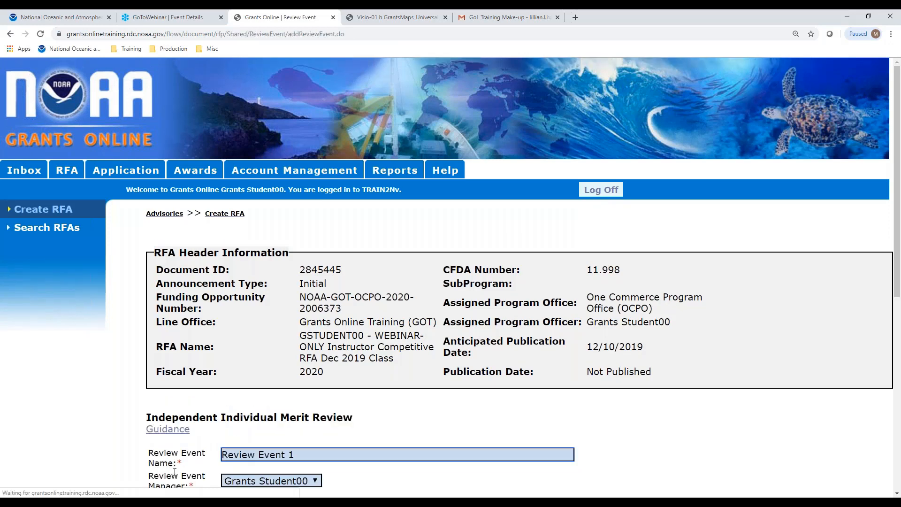
Have the reviews assigned and completed using Grants Online, scored as Quantitative - Percent, with Mean as the summary score determination.
scroll(595, 392, "down", 4)
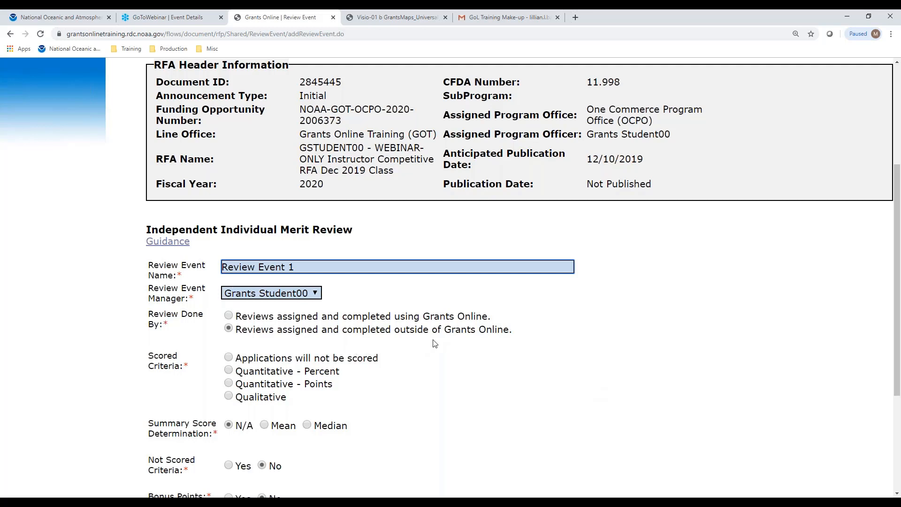
left_click(229, 316)
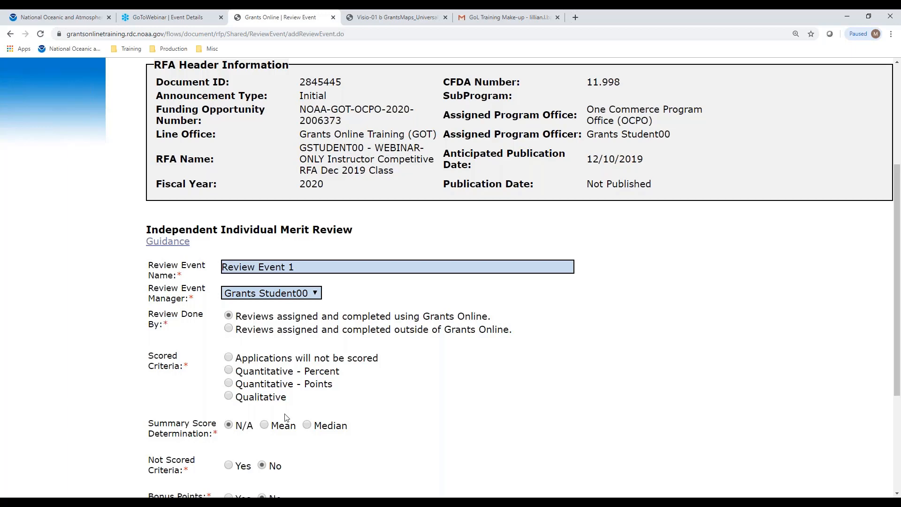
left_click(229, 371)
scroll(509, 373, "down", 3)
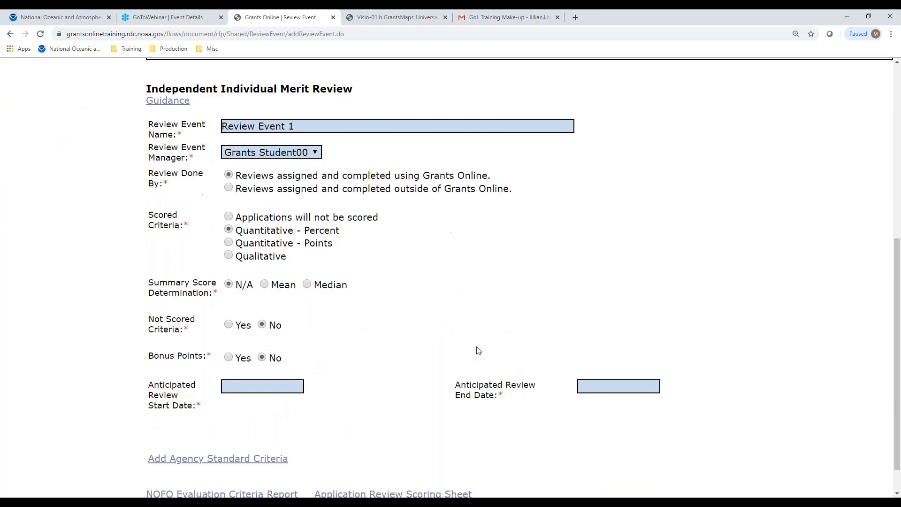
left_click(265, 284)
Set the anticipated review start date to 12/10/2019 and the end date to 12/11/2019.
left_click(256, 387)
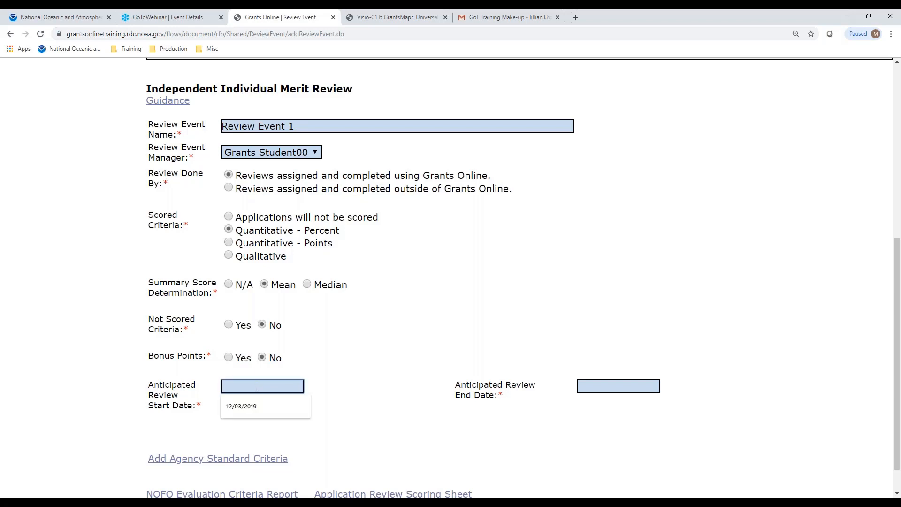
left_click(246, 407)
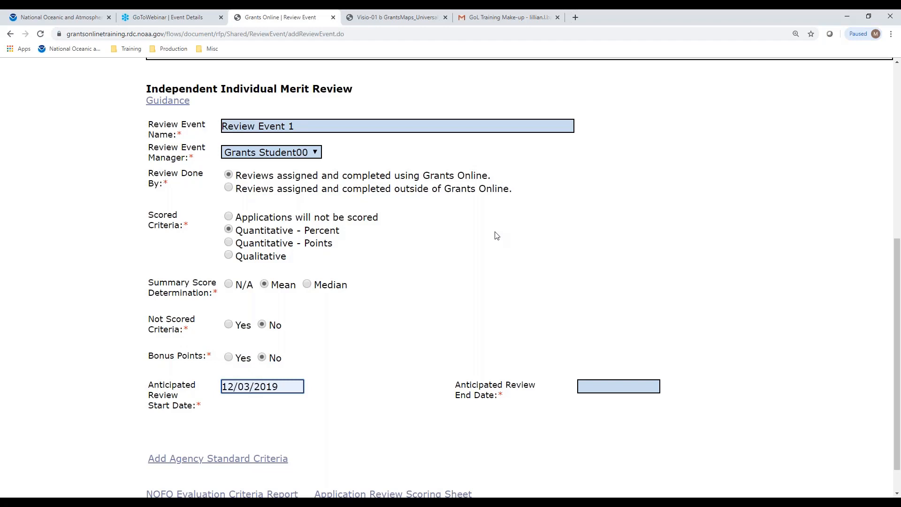
key("BackSpace")
key("BackSpace")
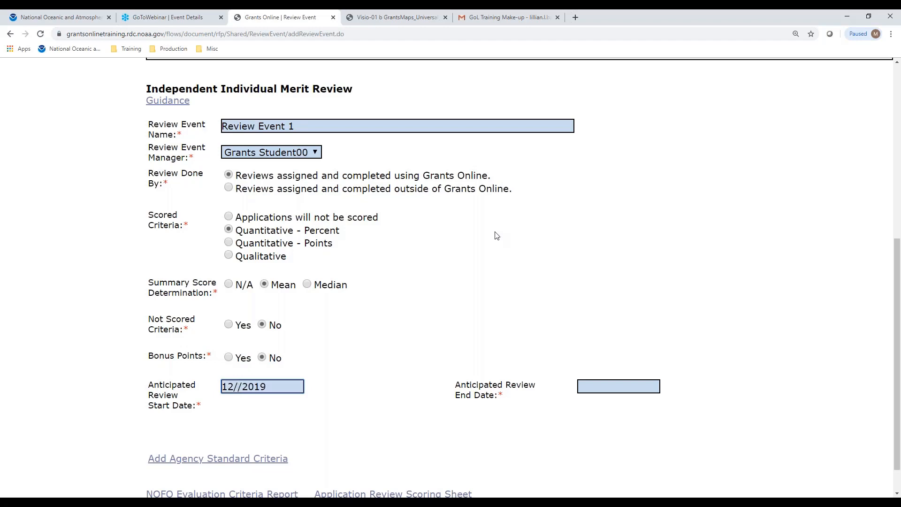
type("10")
left_click(644, 385)
left_click(631, 411)
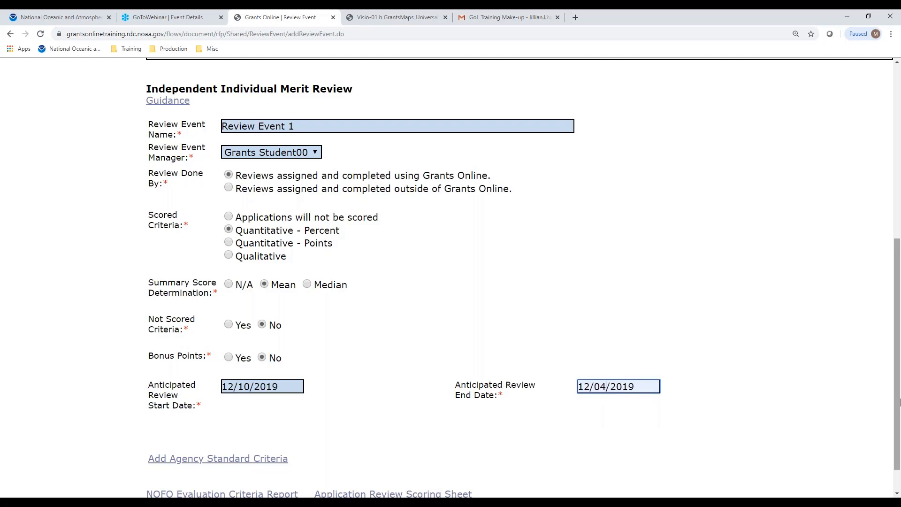
key("BackSpace")
key("BackSpace")
type("11")
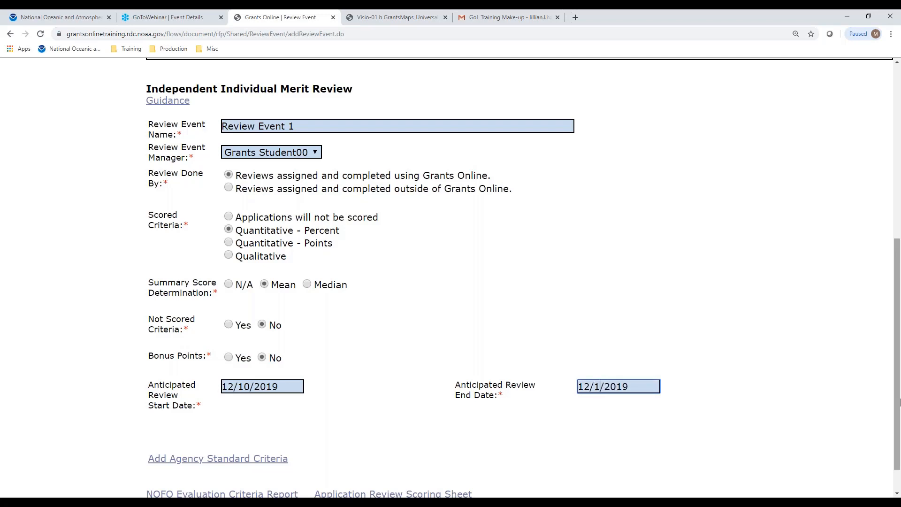
left_click(370, 413)
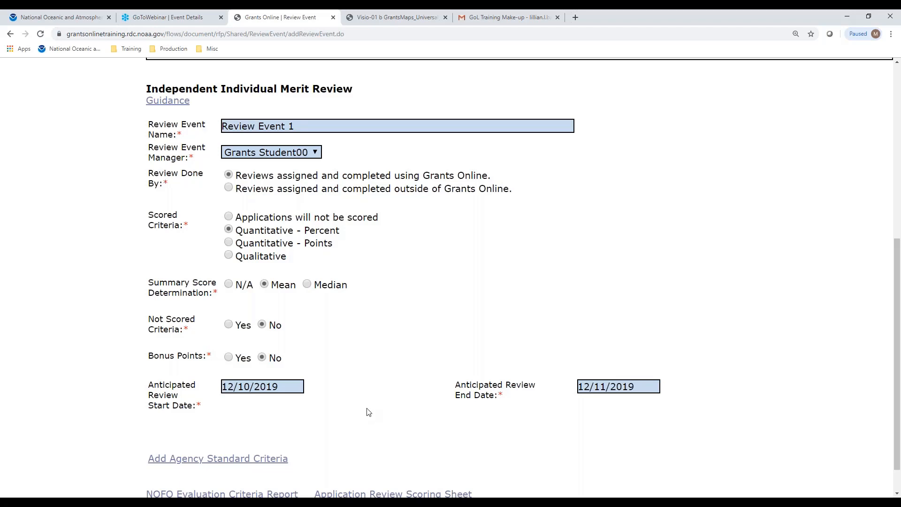
Save the review event and add the agency standard criteria to its percent scoring criteria.
scroll(390, 399, "down", 1)
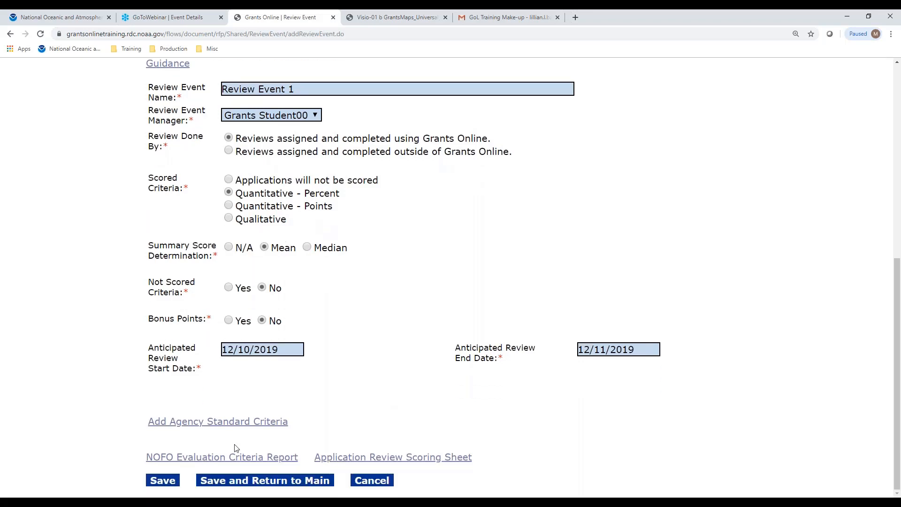
left_click(163, 483)
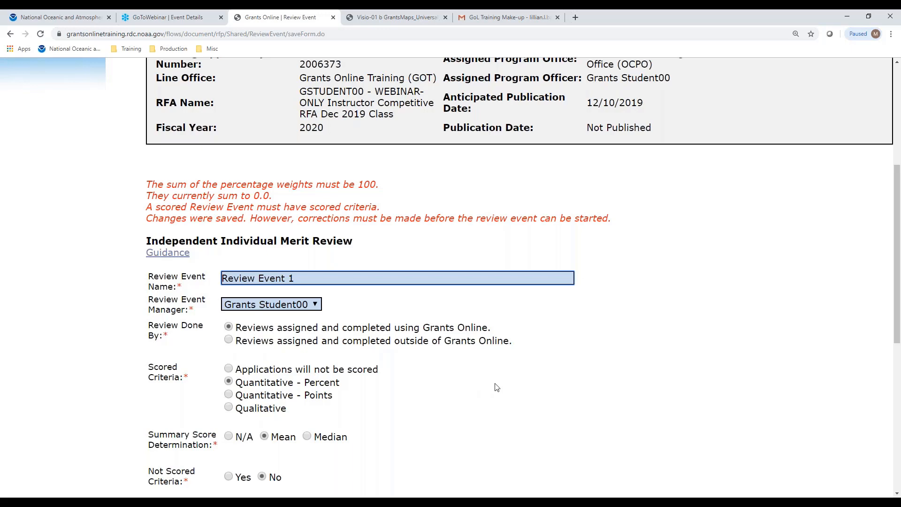
scroll(497, 387, "down", 3)
scroll(408, 356, "down", 2)
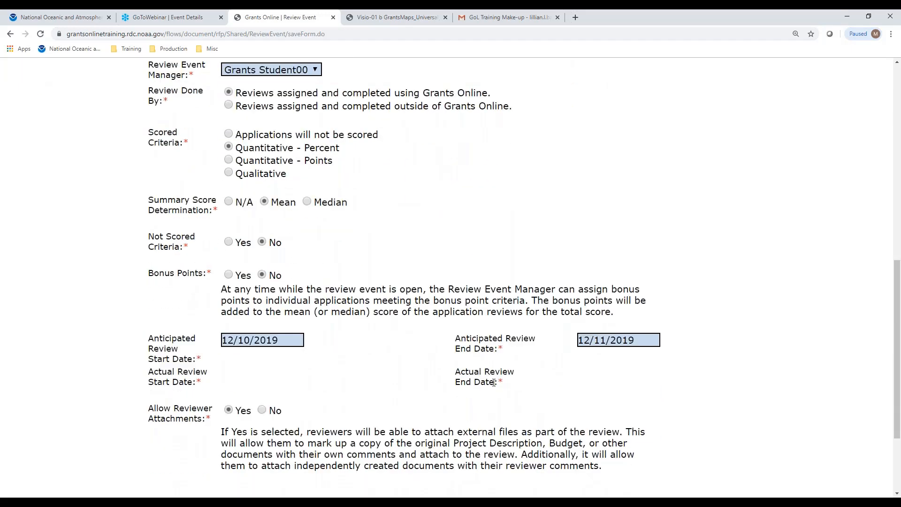
scroll(407, 356, "down", 3)
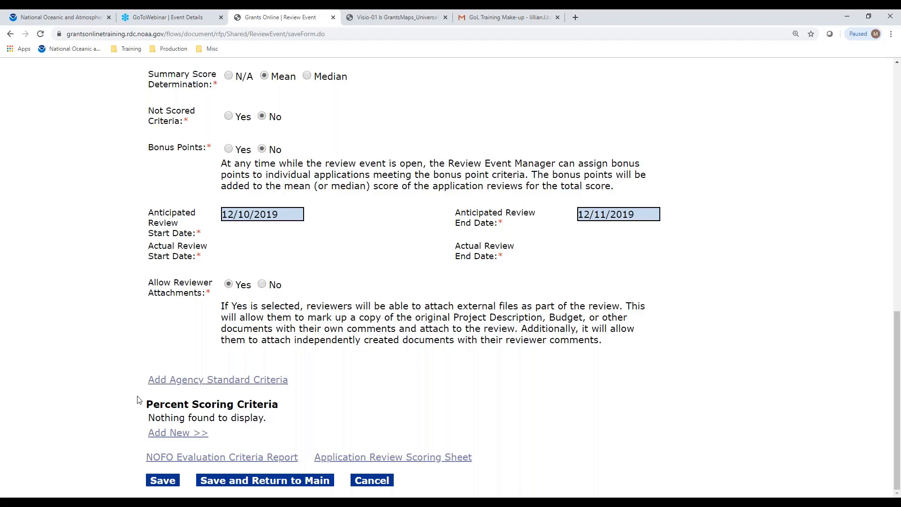
left_click(247, 380)
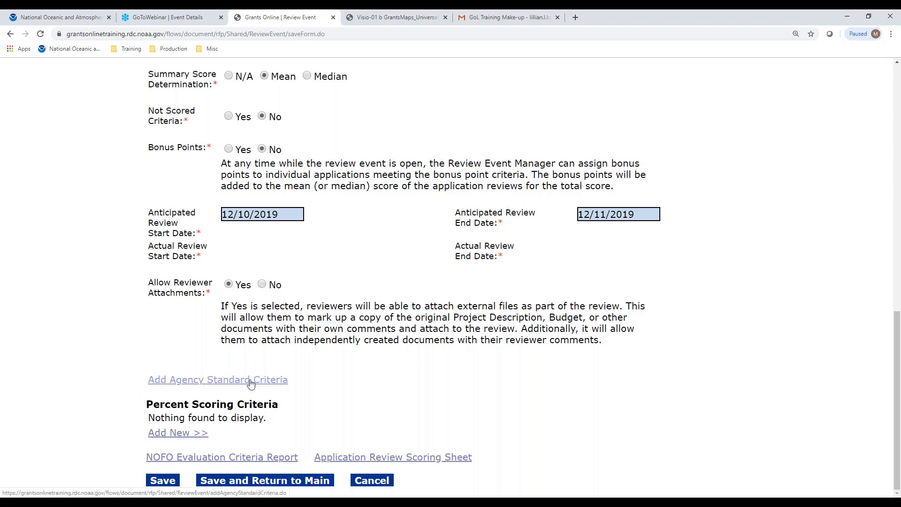
Set the weight of the Technical/Scientific Merit criterion to 20% and save the criterion.
scroll(587, 392, "down", 13)
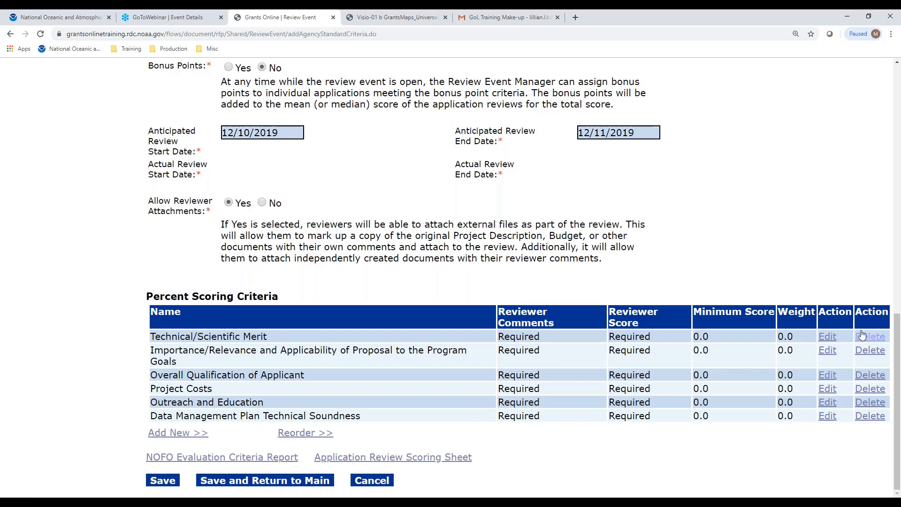
left_click(828, 337)
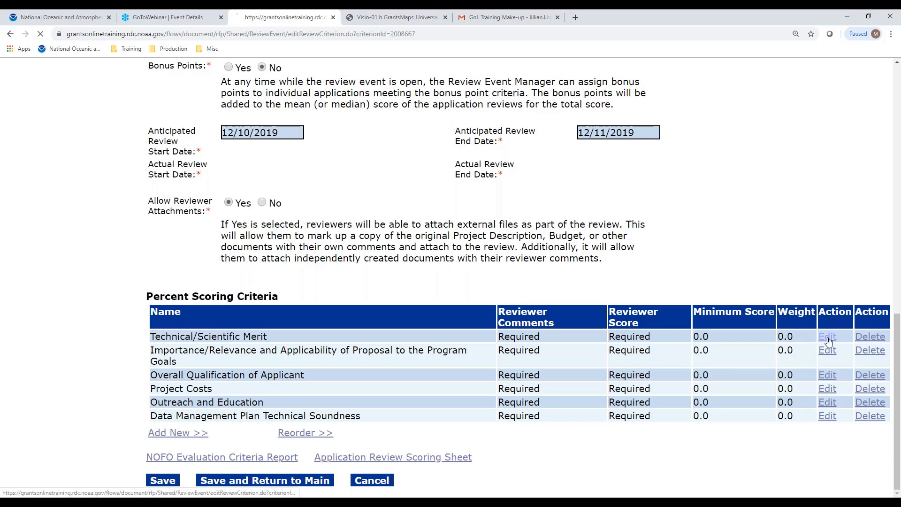
scroll(520, 362, "down", 1)
scroll(524, 362, "down", 2)
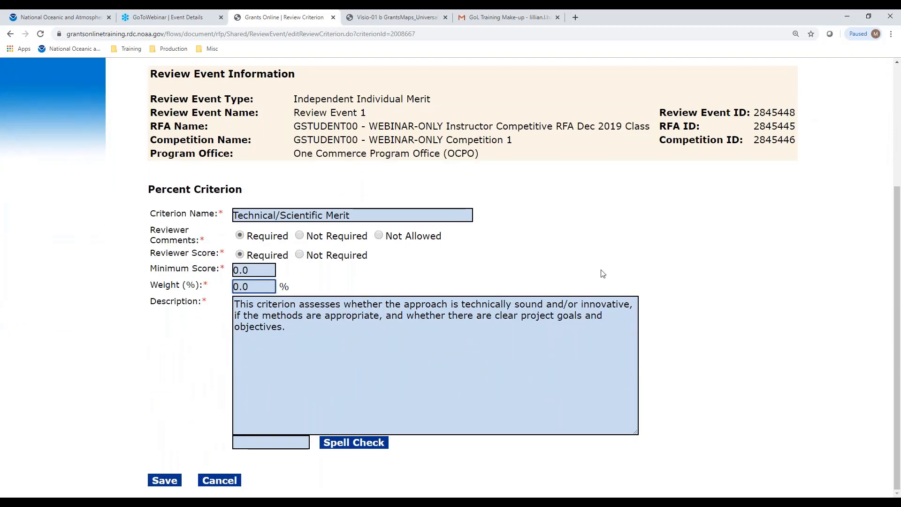
double_click(260, 285)
type("20")
left_click(165, 480)
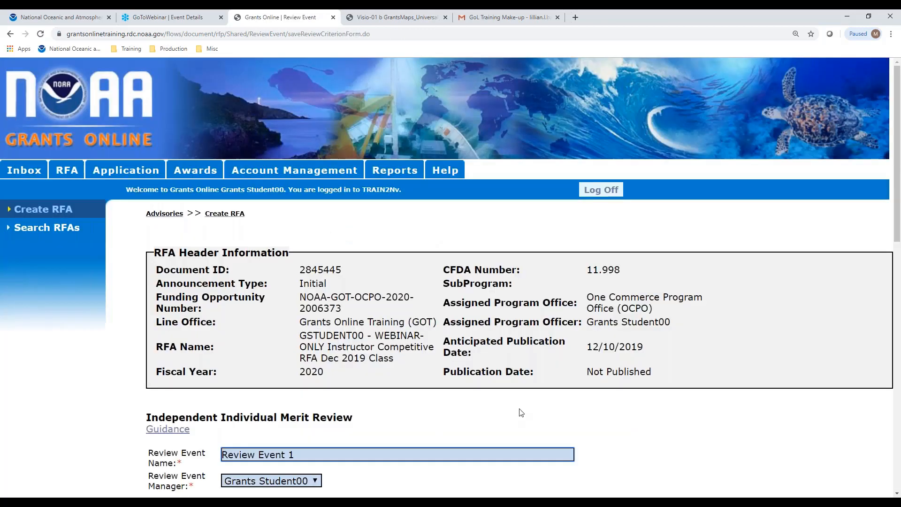
Give the Importance/Relevance and Applicability criterion a 20% weight with reviewer comments Not Required, and save it.
scroll(522, 414, "down", 5)
scroll(521, 413, "down", 8)
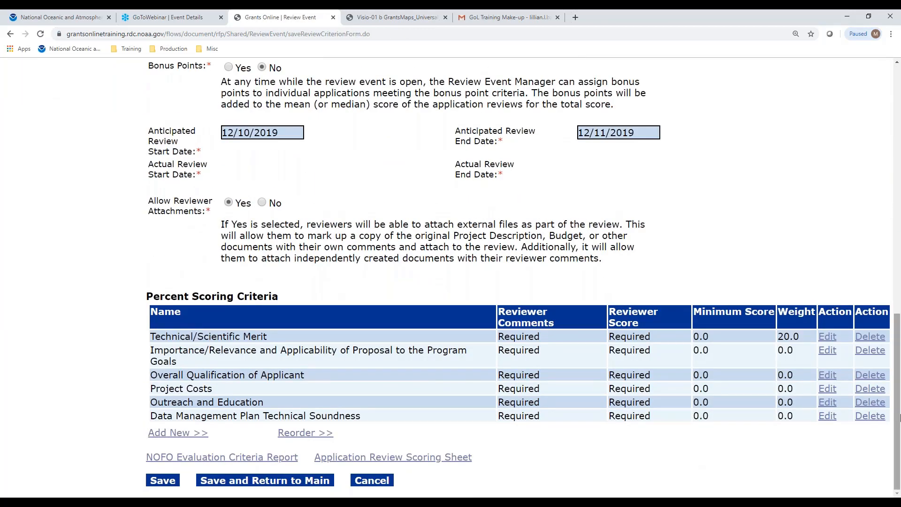
left_click(828, 351)
scroll(279, 387, "down", 2)
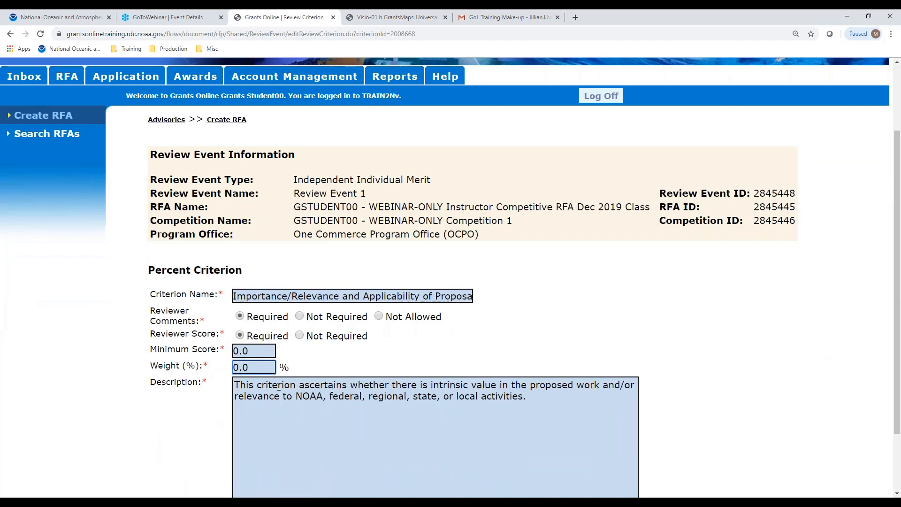
double_click(251, 367)
type("2")
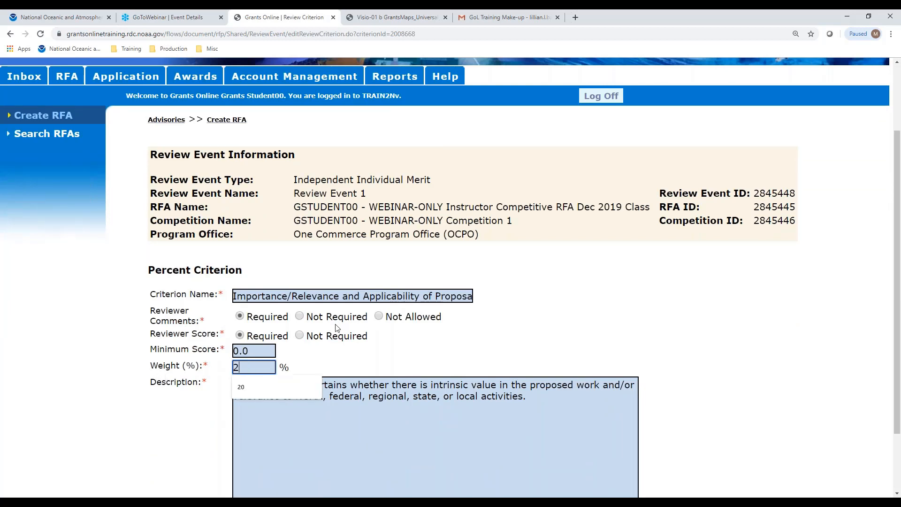
type("0")
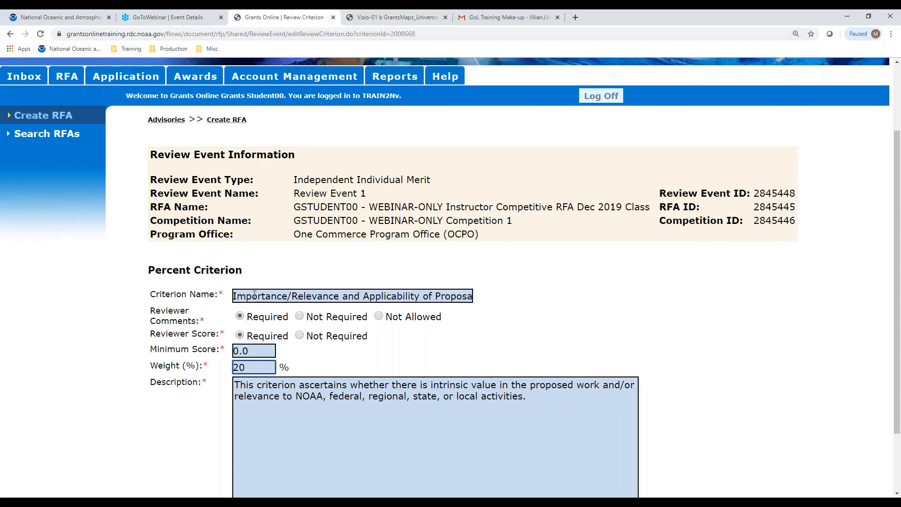
left_click(299, 316)
scroll(494, 328, "down", 2)
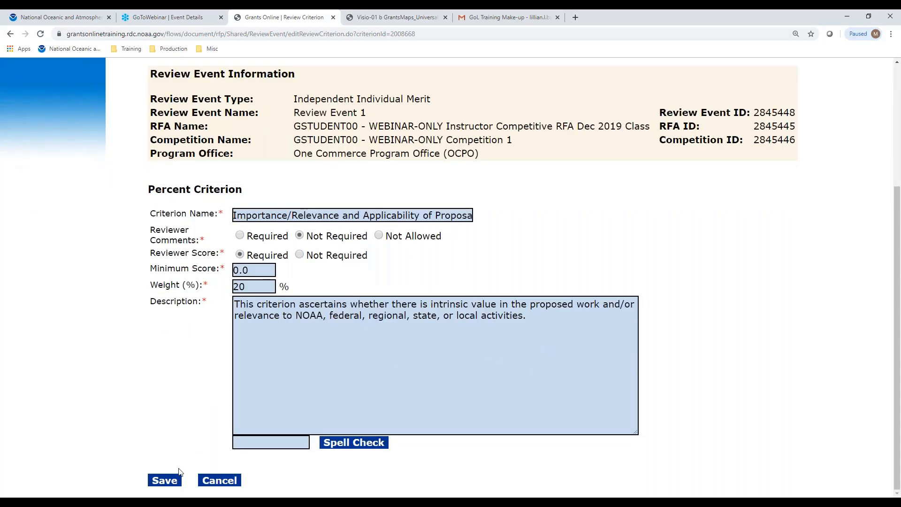
left_click(165, 480)
Set the Overall Qualification of Applicant criterion to reviewer comments Not Allowed and a 20% weight, and save it.
scroll(651, 275, "down", 12)
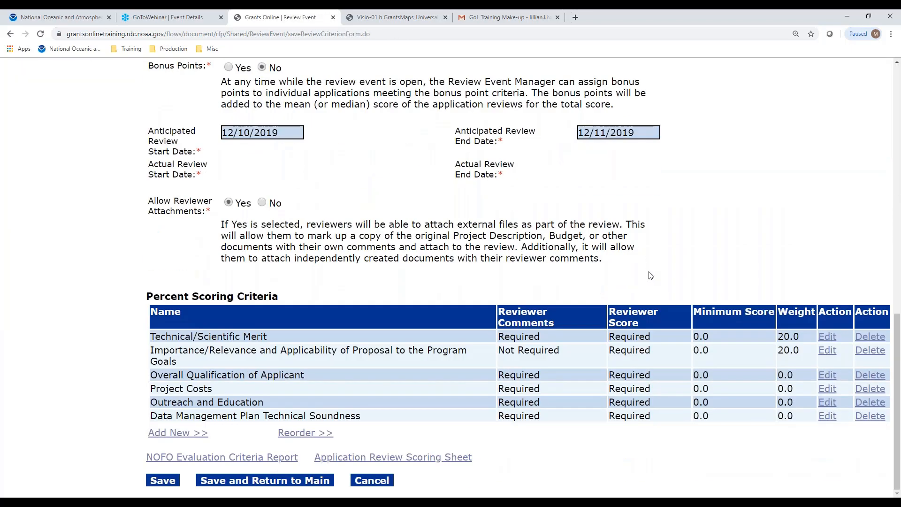
left_click(828, 374)
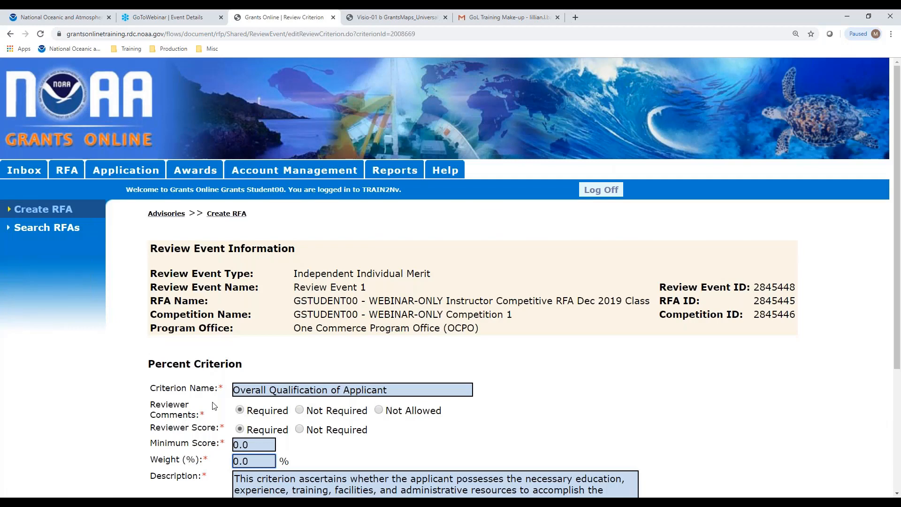
left_click(379, 411)
scroll(368, 444, "down", 1)
scroll(367, 444, "down", 2)
double_click(260, 366)
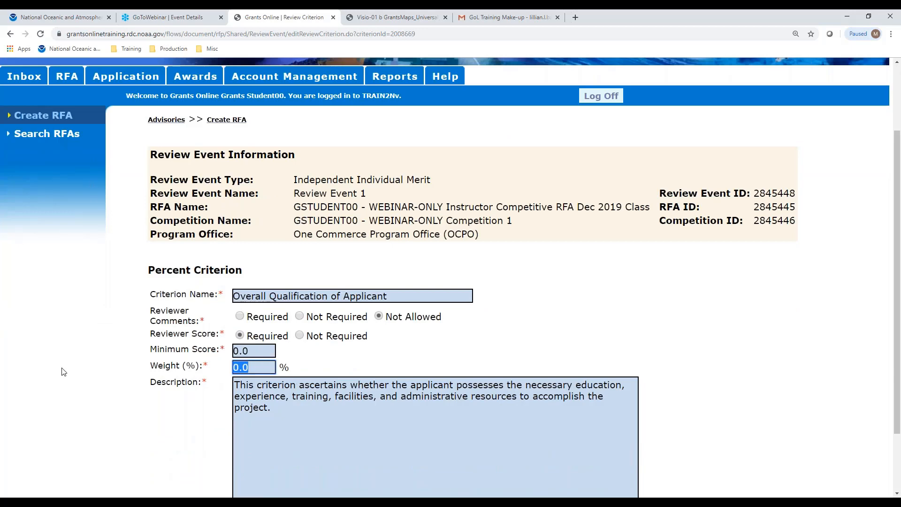
type("20")
scroll(323, 416, "down", 2)
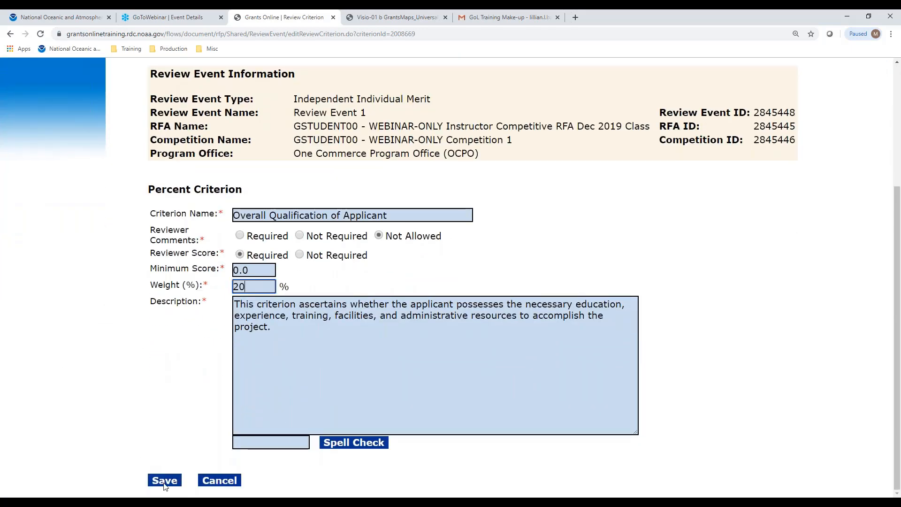
left_click(165, 484)
Set the Project Costs criterion to reviewer comments and reviewer score Not Required with a 15% weight, and save it.
scroll(608, 353, "down", 12)
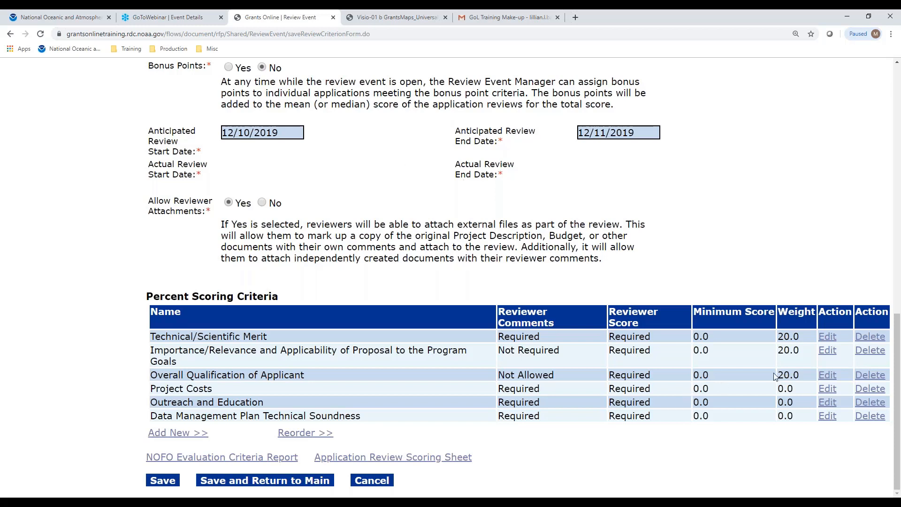
left_click(828, 390)
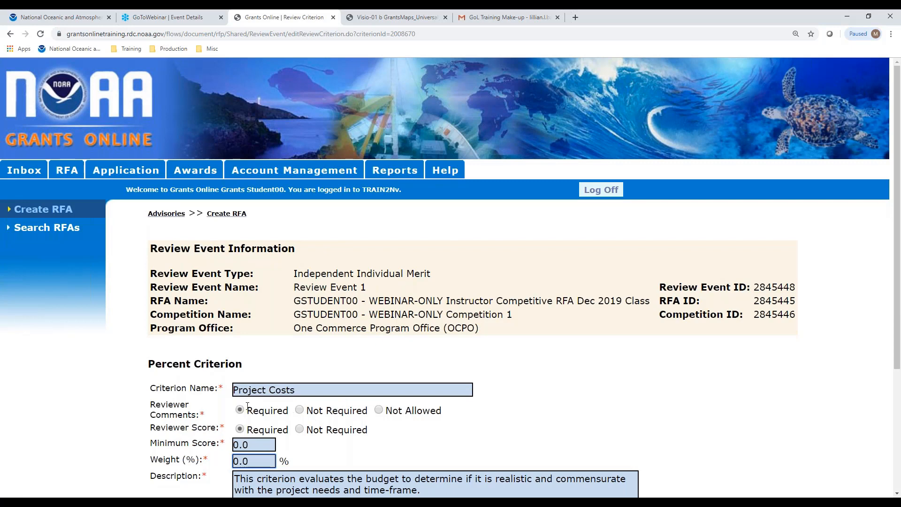
left_click(300, 411)
scroll(554, 407, "down", 3)
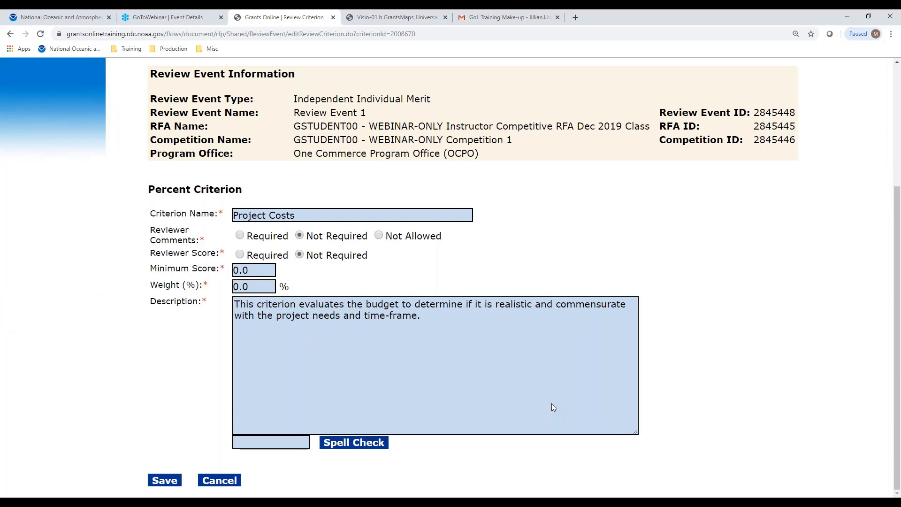
double_click(260, 287)
type("15")
left_click(151, 479)
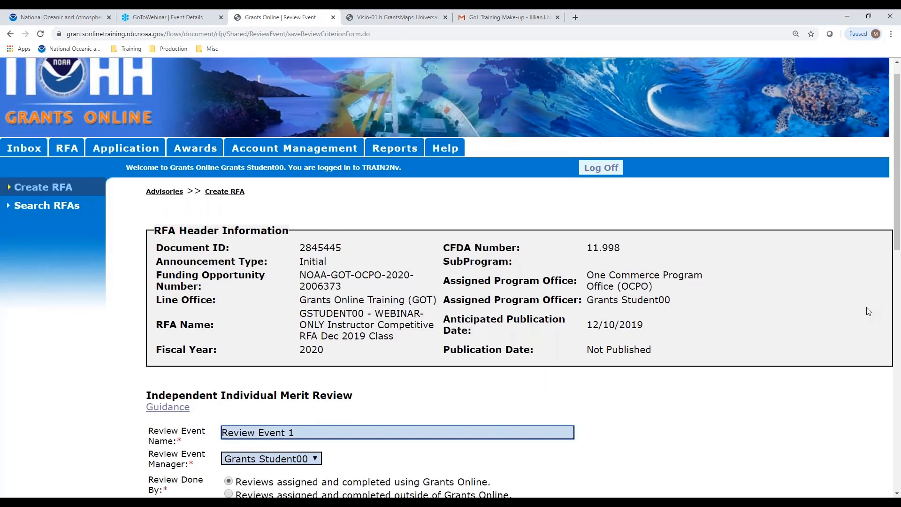
Set the Outreach and Education criterion to reviewer comments Not Allowed, reviewer score Not Required and a 15% weight, and save it.
scroll(869, 311, "down", 12)
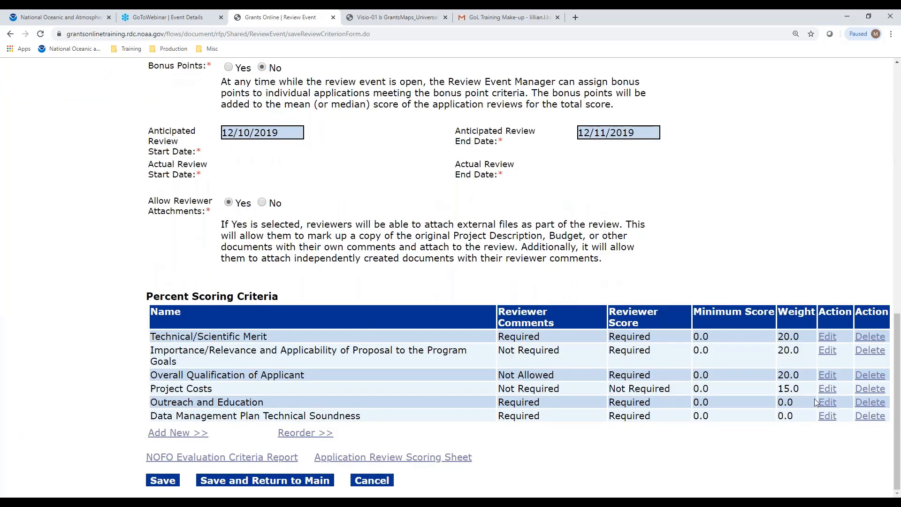
left_click(827, 403)
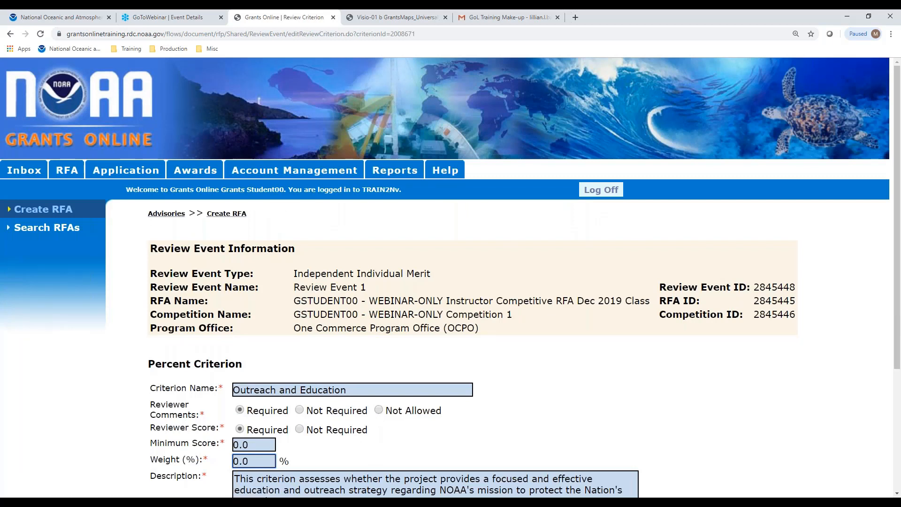
left_click(378, 410)
left_click_drag(255, 462, 142, 466)
type("15")
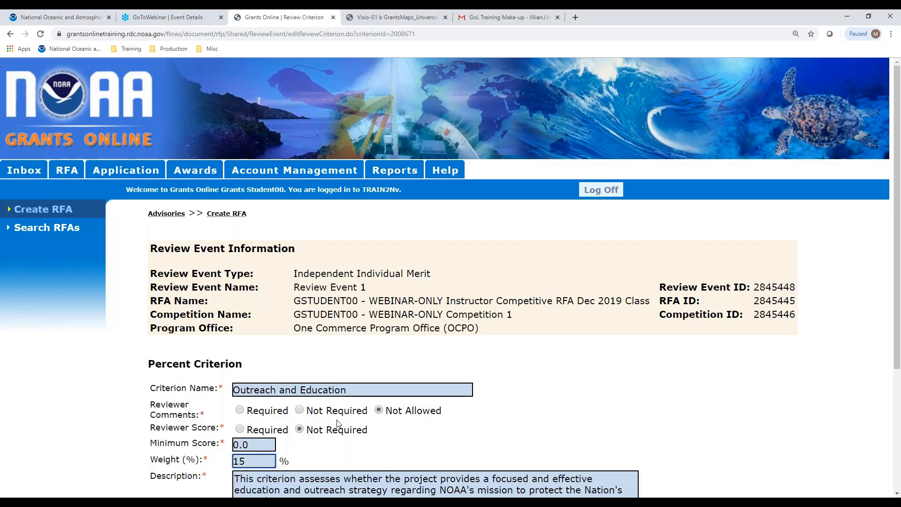
scroll(683, 488, "down", 3)
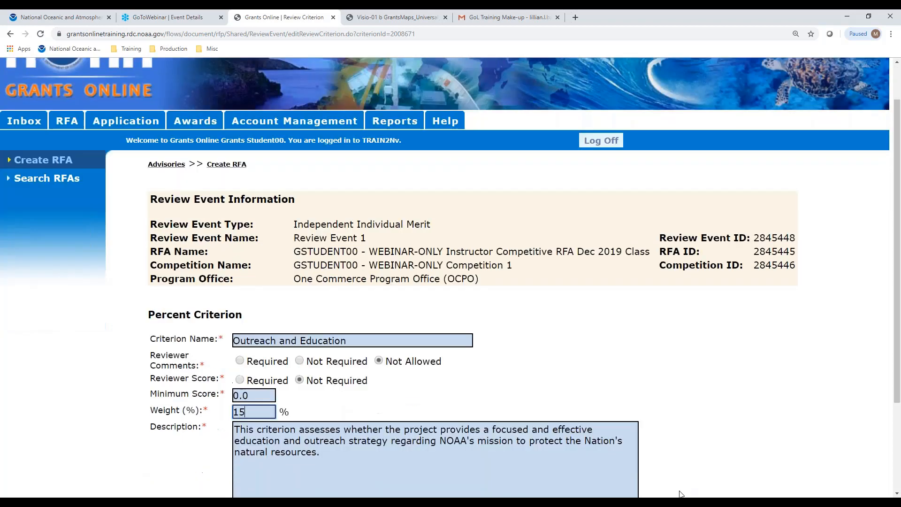
left_click(173, 480)
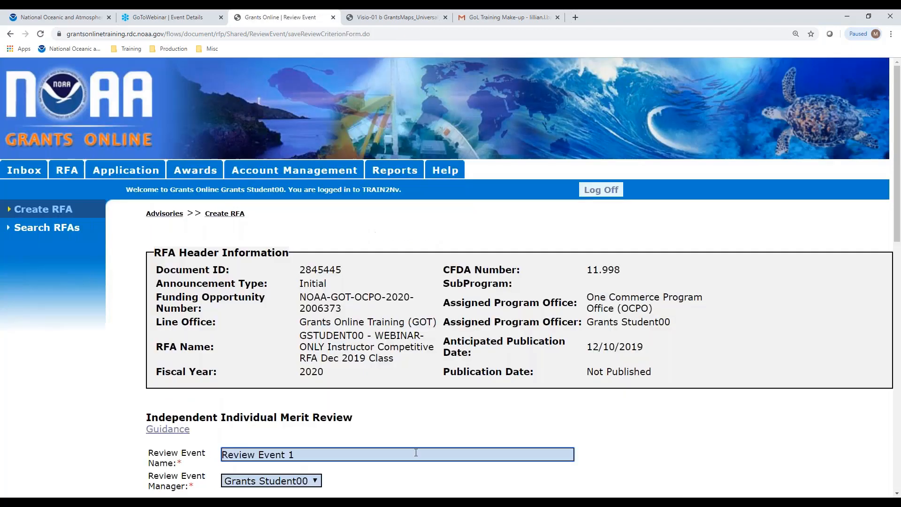
Set the Data Management Plan Technical Soundness criterion's weight to 15%, and save both the criterion and the review event.
scroll(758, 406, "down", 5)
scroll(759, 408, "down", 7)
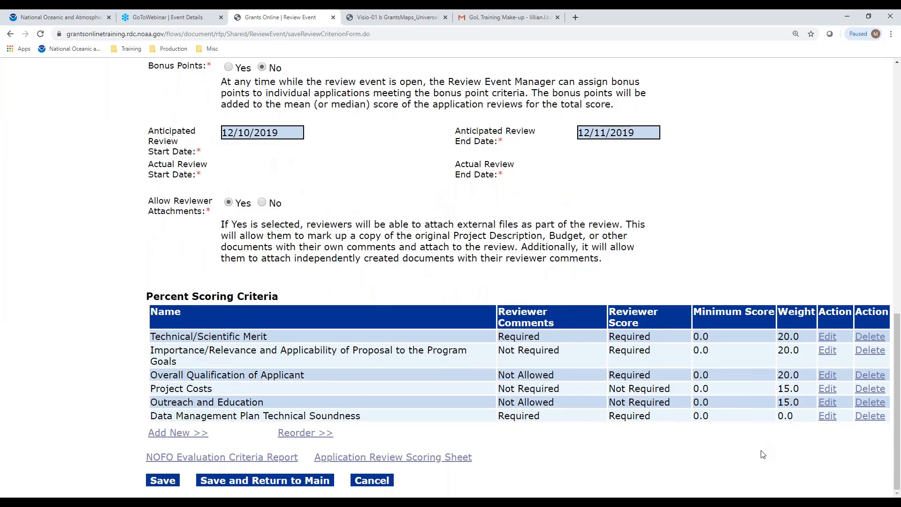
left_click(828, 416)
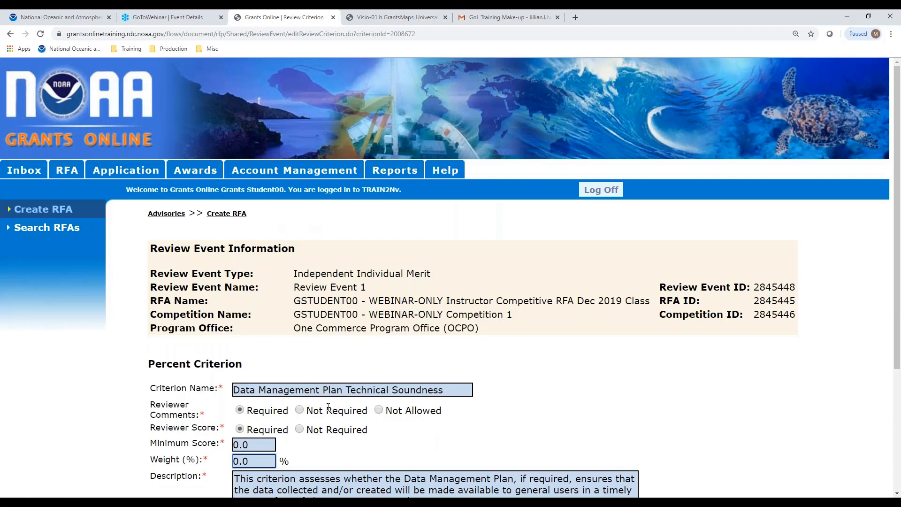
scroll(615, 392, "down", 3)
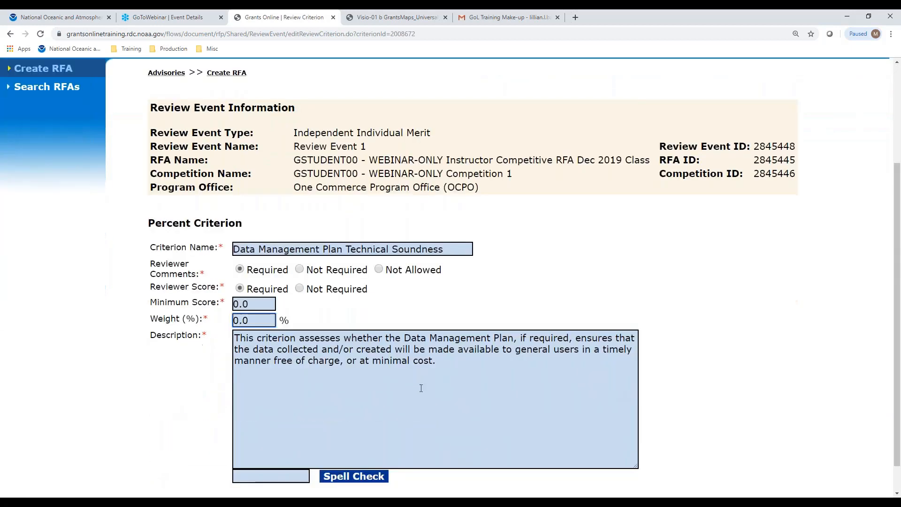
left_click_drag(250, 323, 120, 324)
type("1")
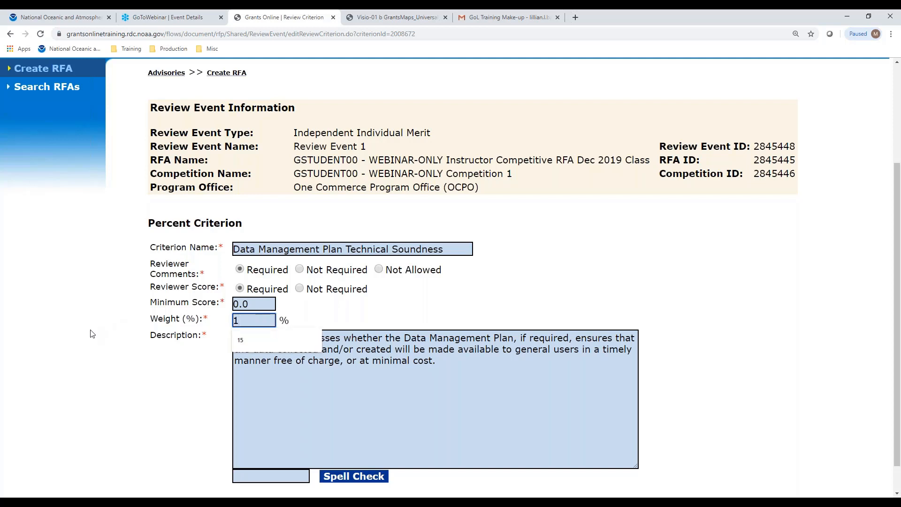
type("5")
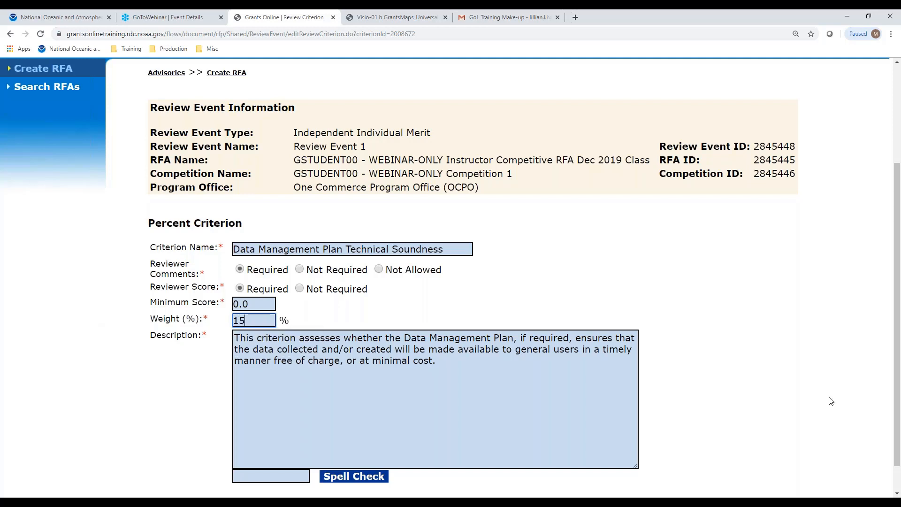
scroll(829, 400, "down", 1)
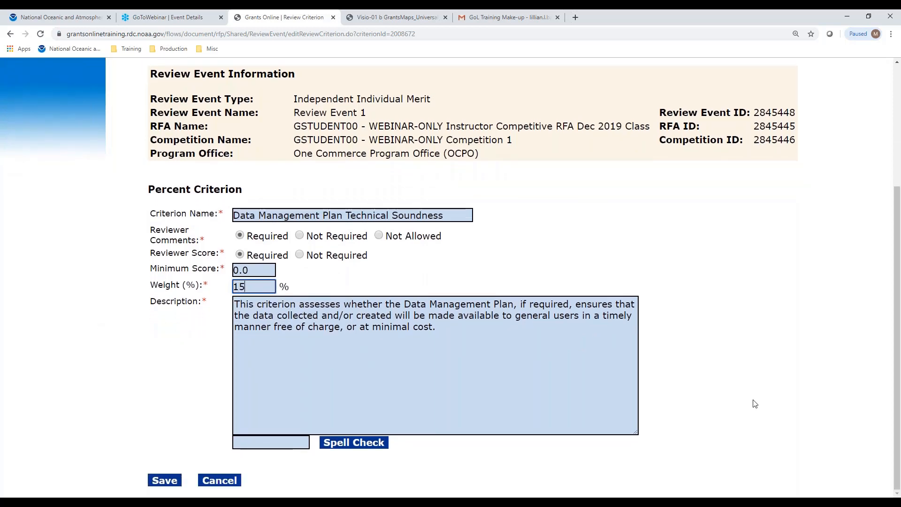
left_click(168, 481)
scroll(606, 417, "down", 13)
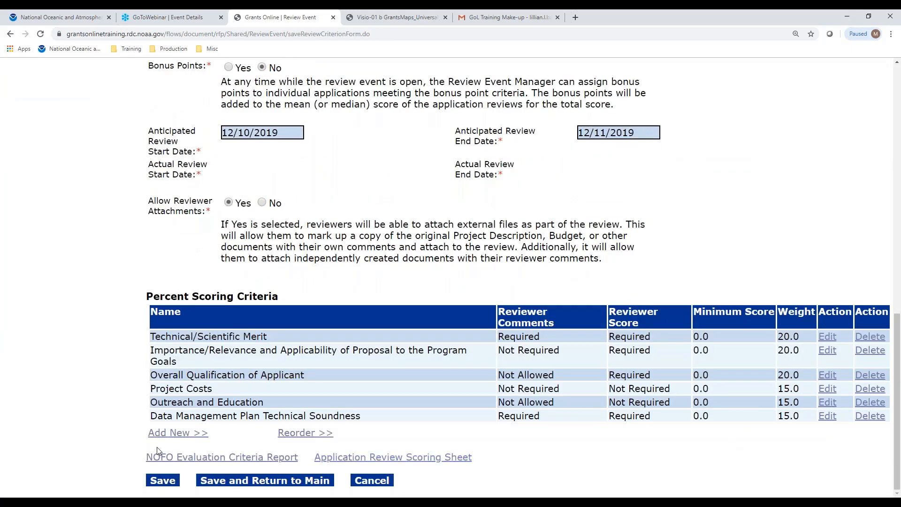
left_click(162, 481)
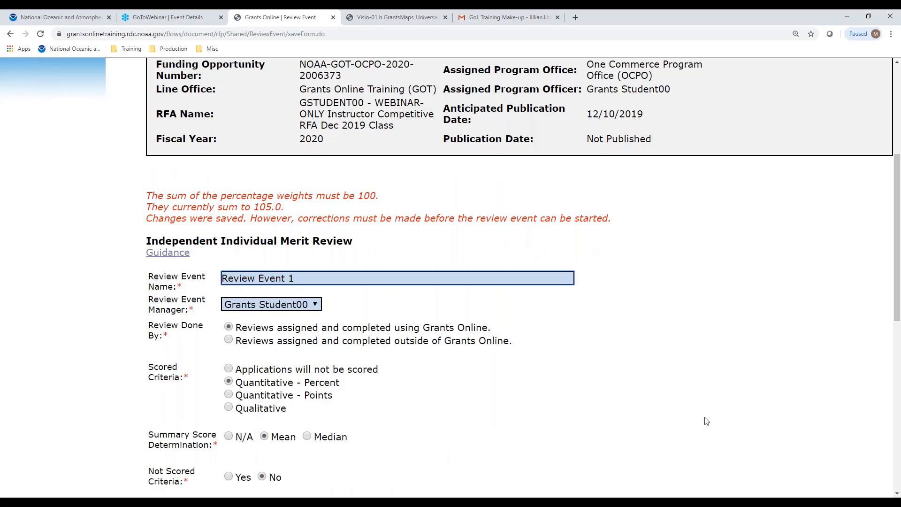
Set the Data Management Plan Technical Soundness criterion's weight to 10%, and save both the criterion and the review event.
scroll(724, 362, "down", 8)
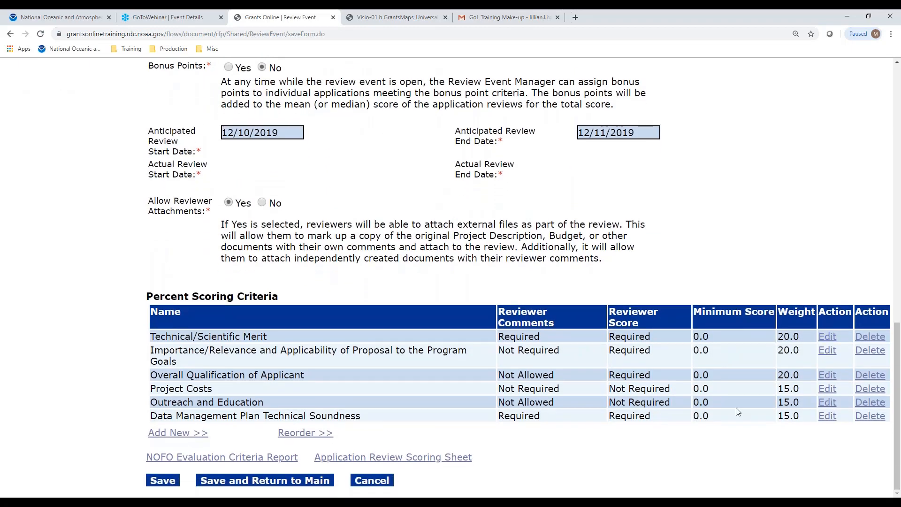
scroll(429, 173, "up", 4)
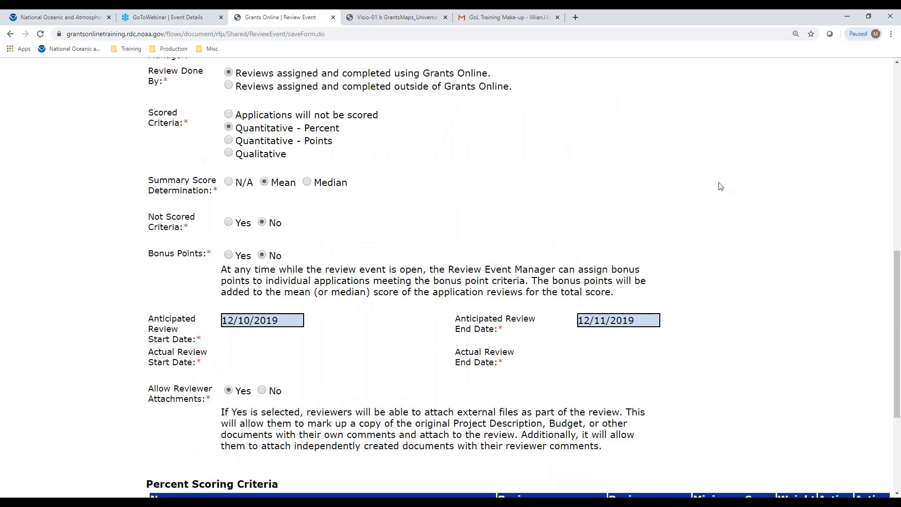
scroll(723, 188, "down", 4)
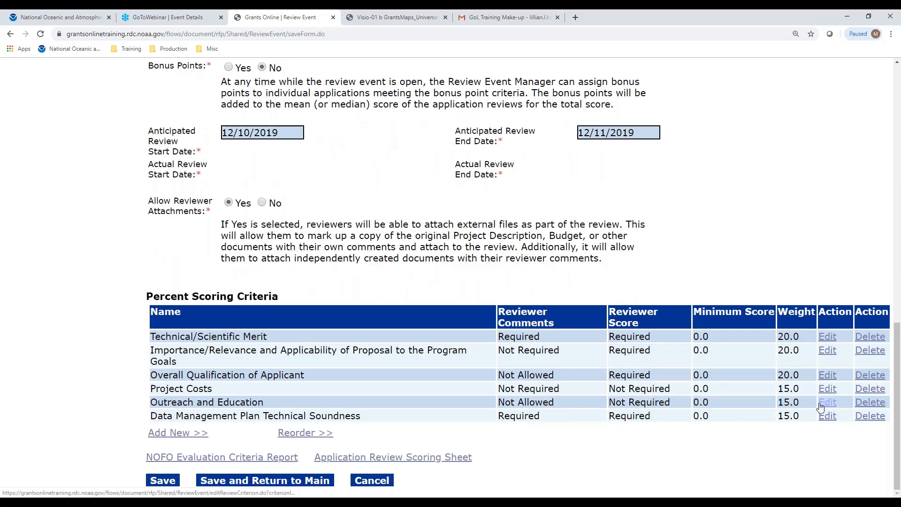
left_click(829, 417)
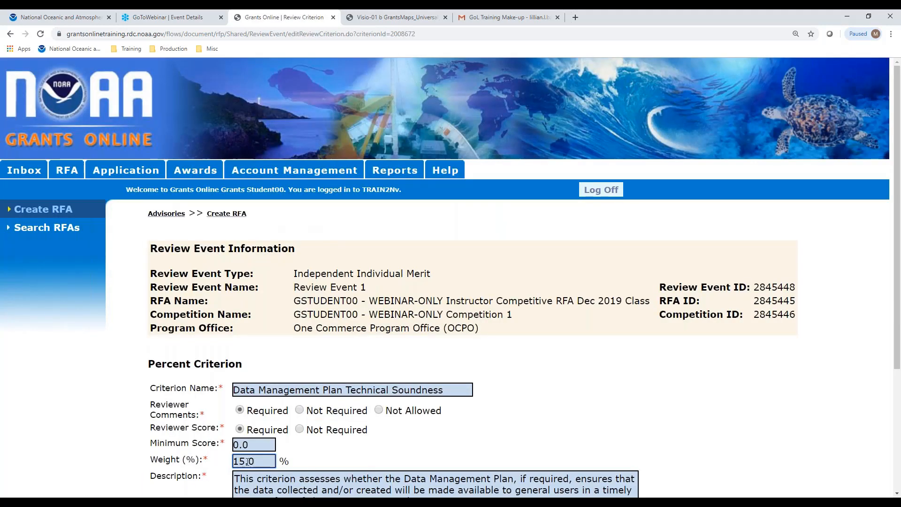
key("BackSpace")
type("0")
scroll(812, 477, "down", 4)
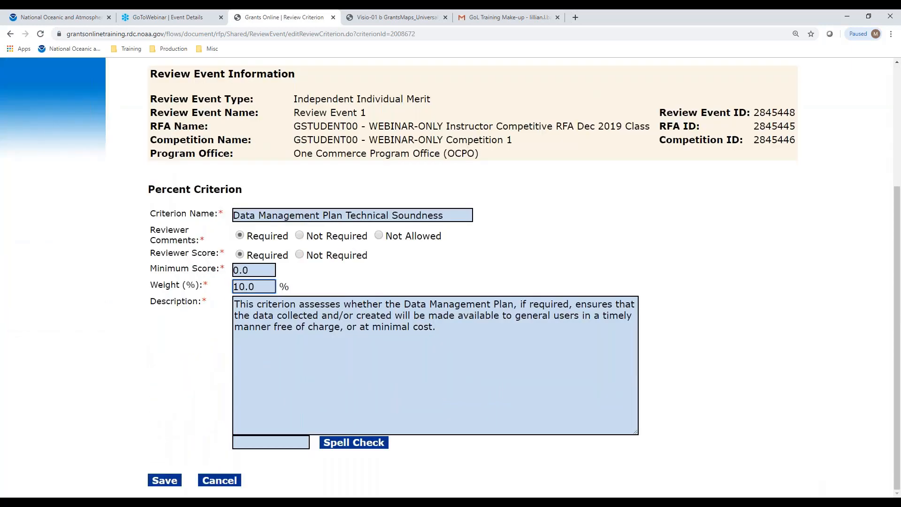
left_click(164, 480)
scroll(600, 485, "down", 12)
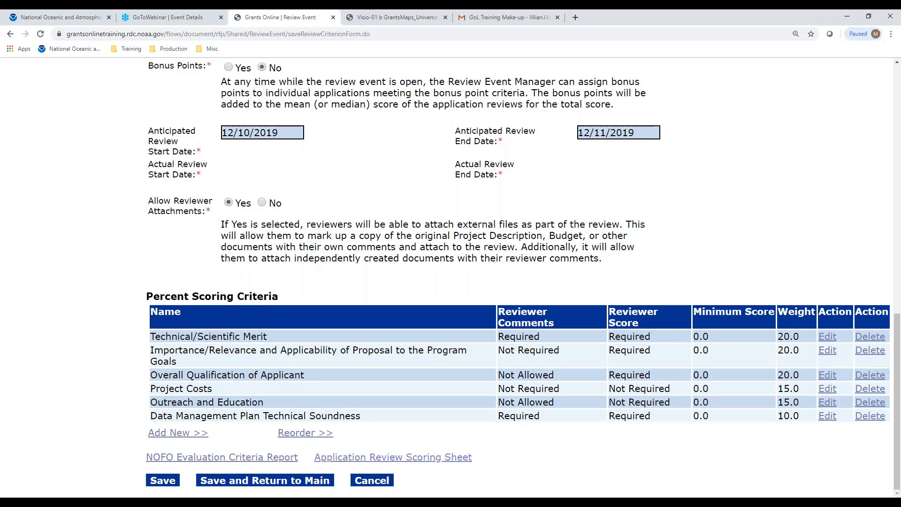
left_click(162, 481)
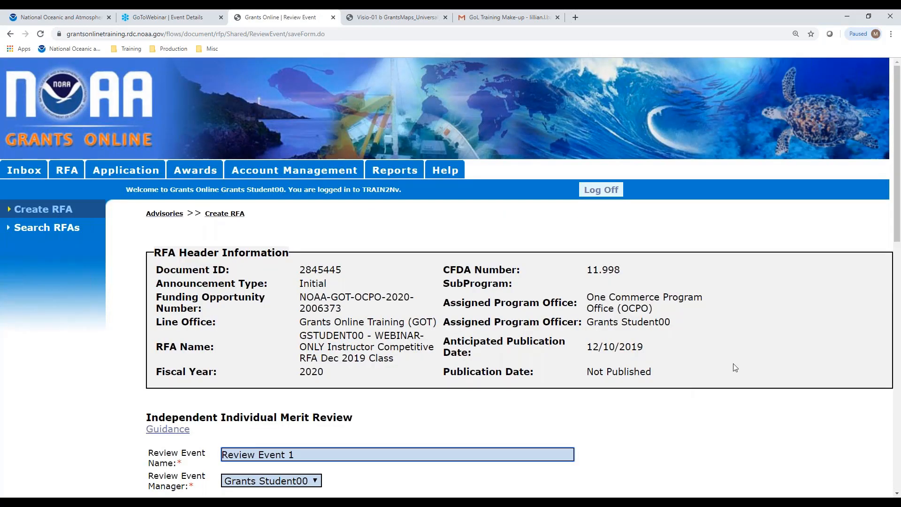
Check the review event's percent scoring criteria, then save the review event and return to its main page.
scroll(783, 360, "down", 10)
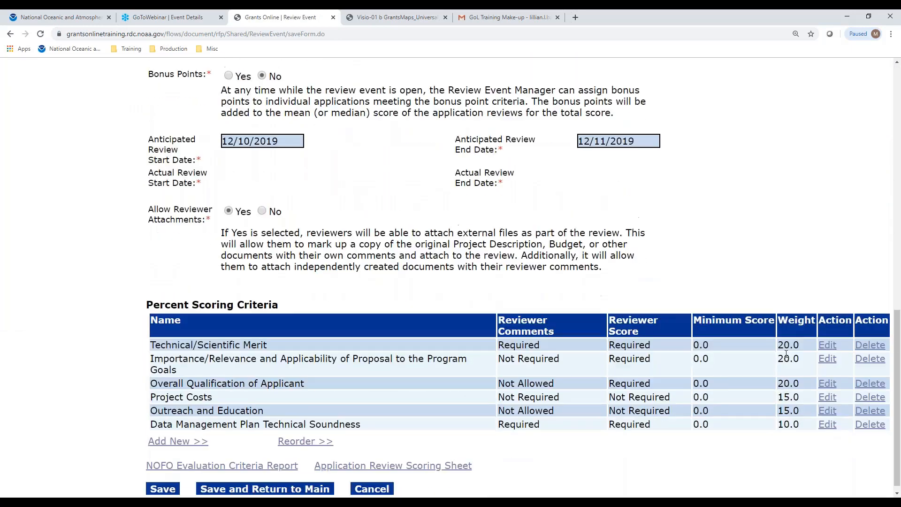
scroll(787, 355, "down", 1)
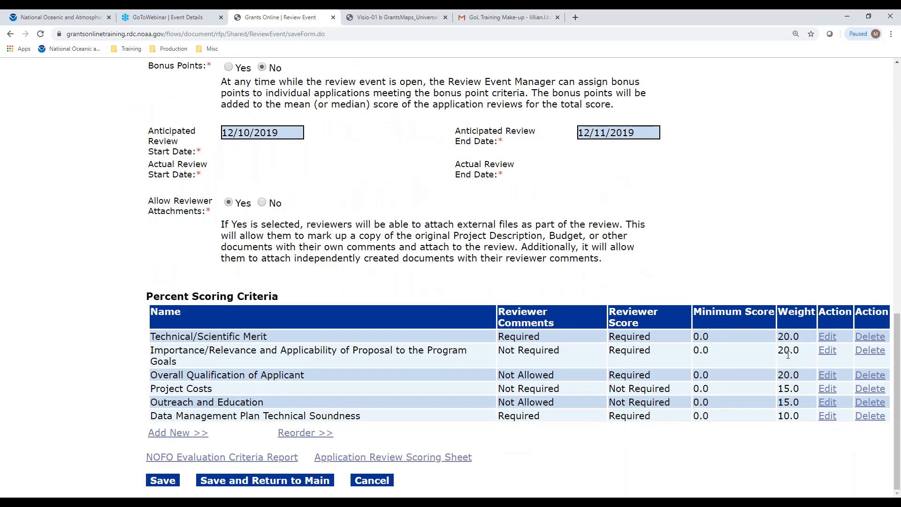
left_click(271, 482)
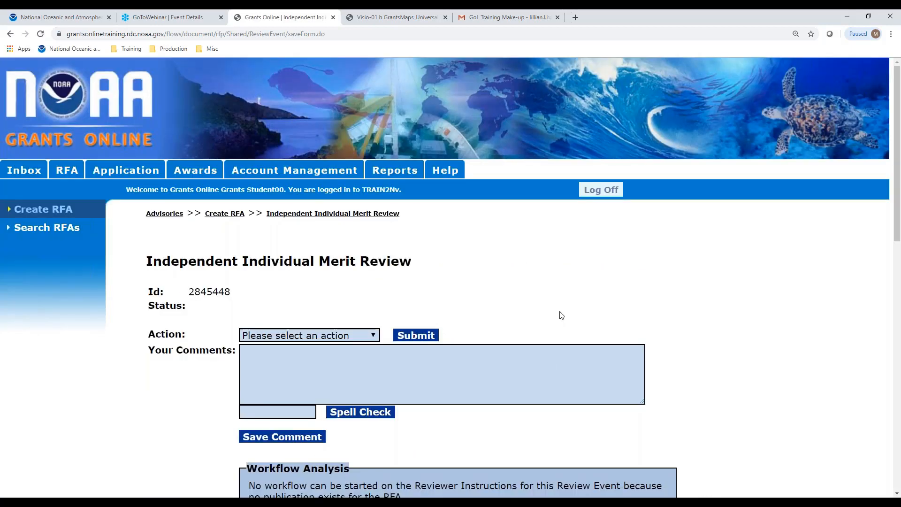
Open the RFA associated with the review event and submit its Create the Notice of Funding Opportunity action.
scroll(561, 315, "down", 2)
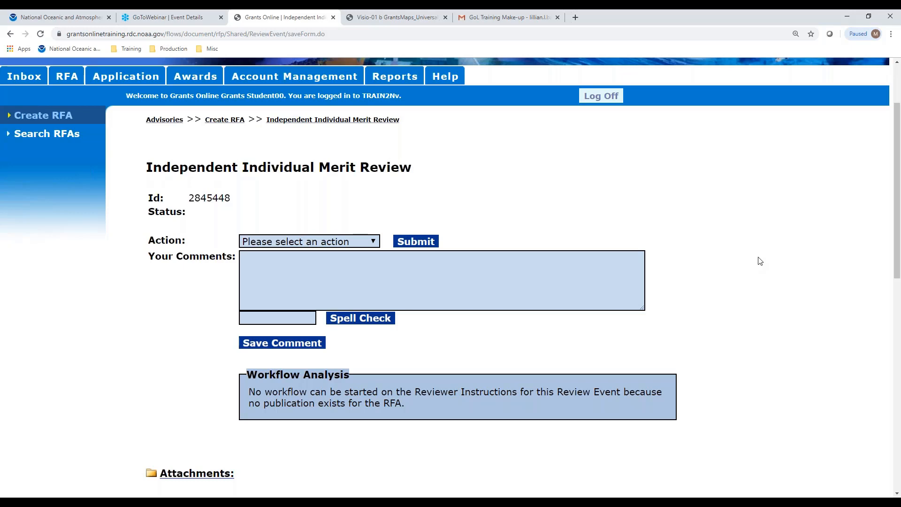
scroll(758, 265, "down", 10)
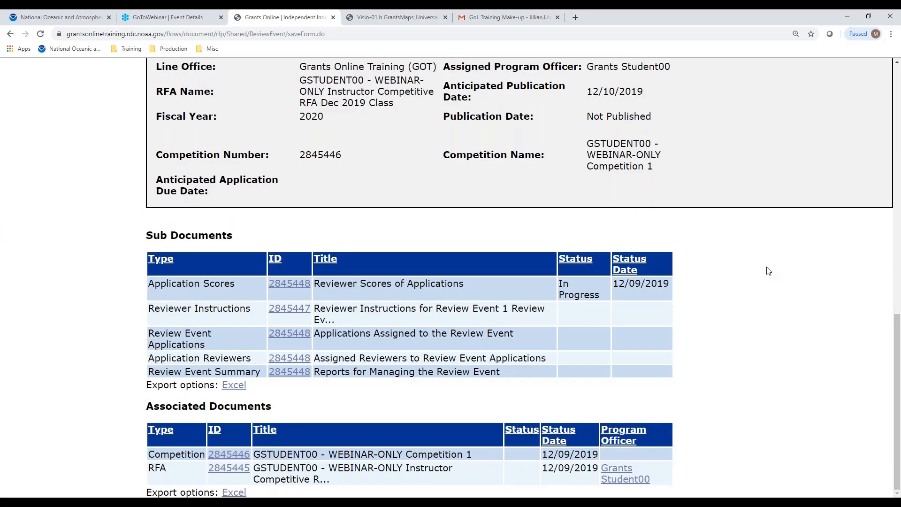
scroll(768, 271, "up", 10)
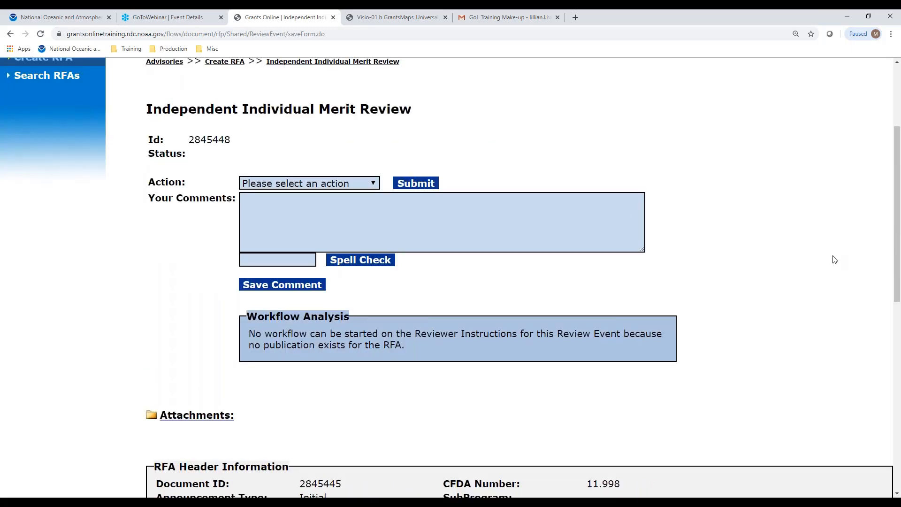
scroll(833, 258, "down", 8)
scroll(832, 257, "down", 2)
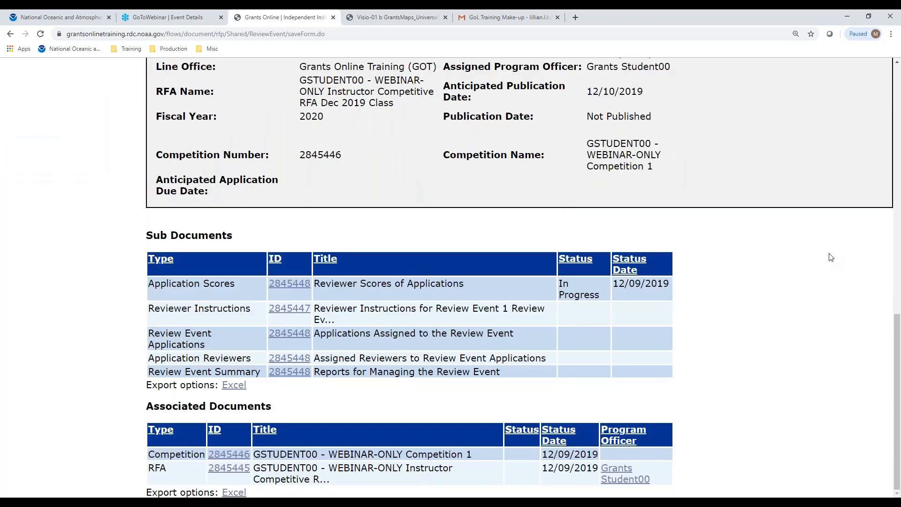
left_click(228, 469)
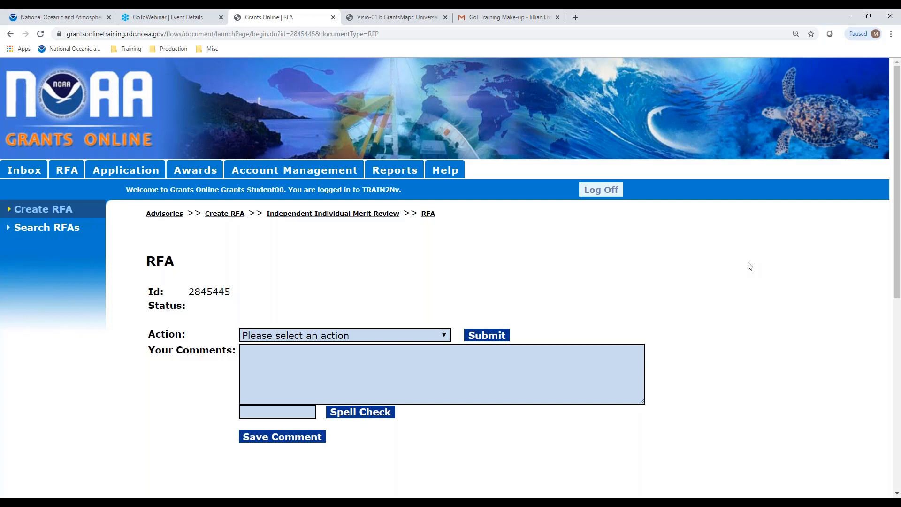
left_click(443, 335)
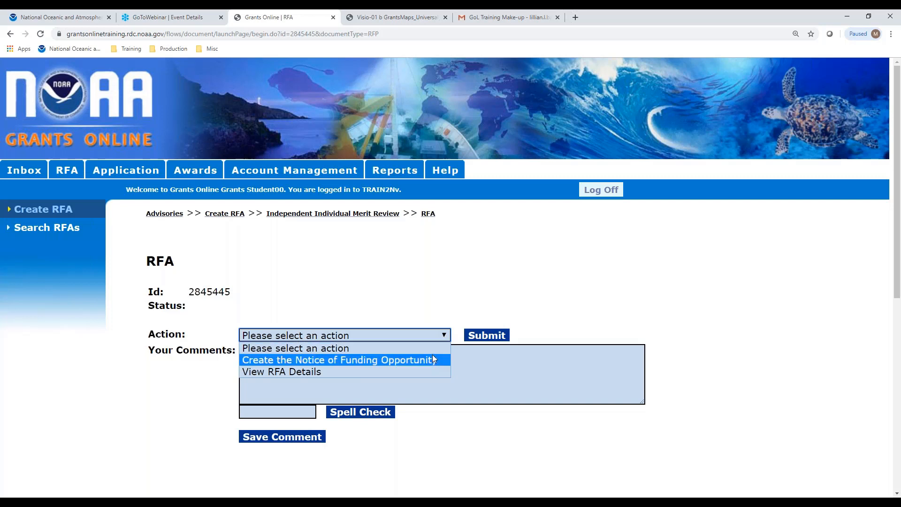
left_click(384, 360)
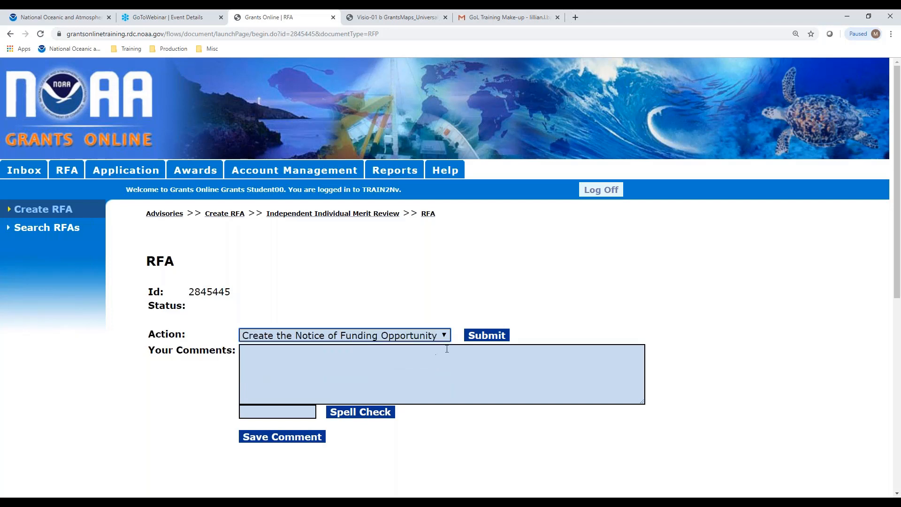
left_click(486, 336)
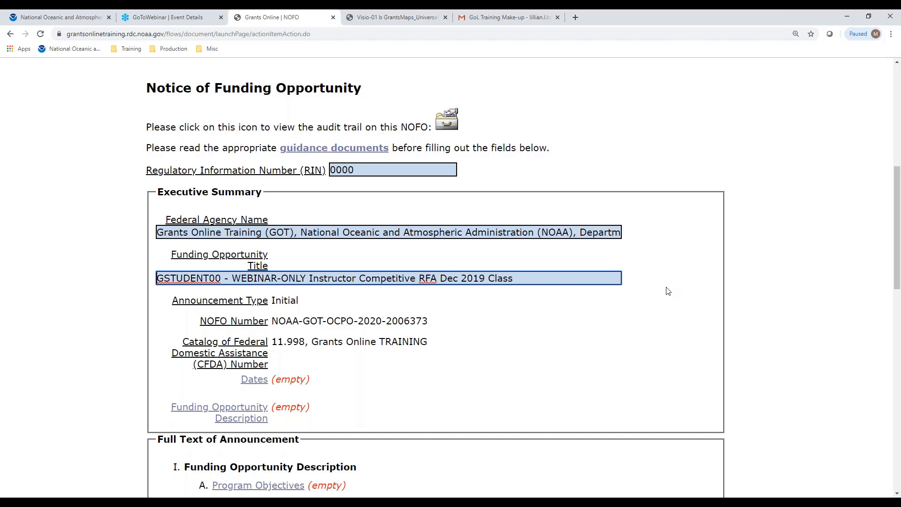
Look through the Notice of Funding Opportunity's Executive Summary and Full Text of Announcement to see which sections need content.
scroll(668, 291, "down", 1)
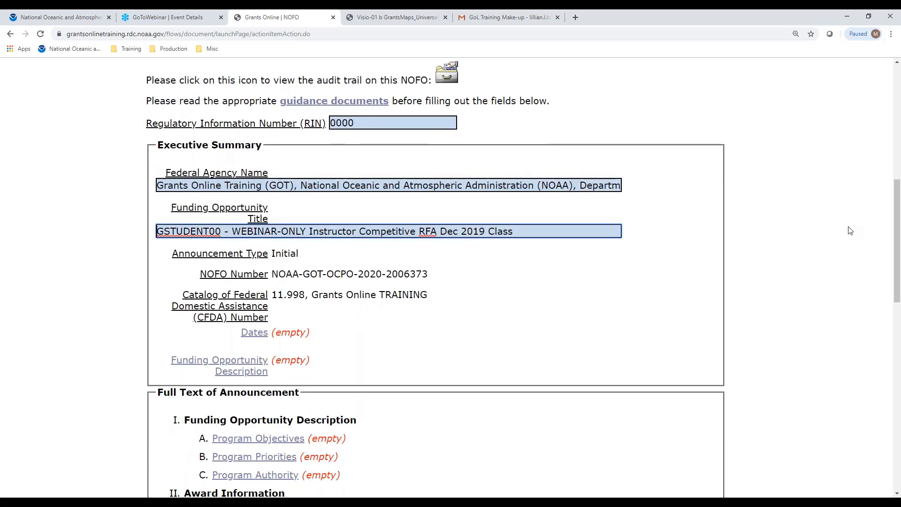
scroll(839, 230, "down", 2)
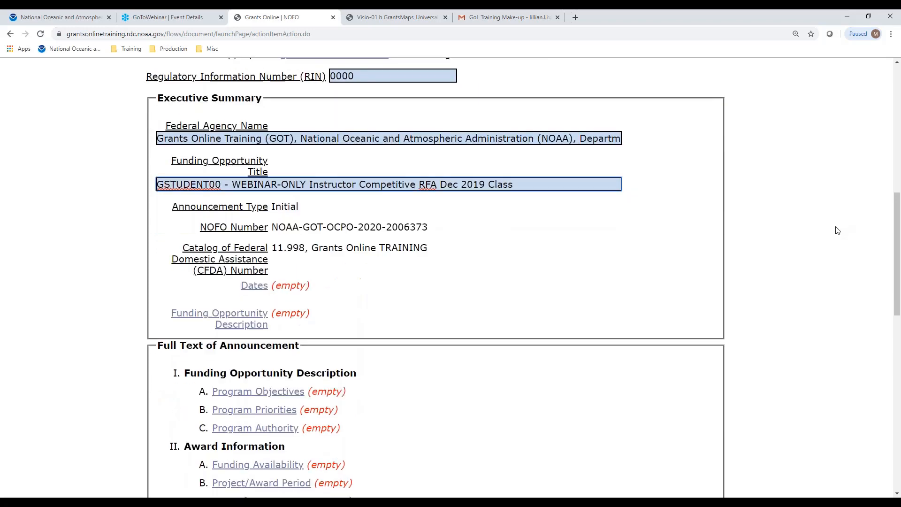
scroll(839, 231, "down", 7)
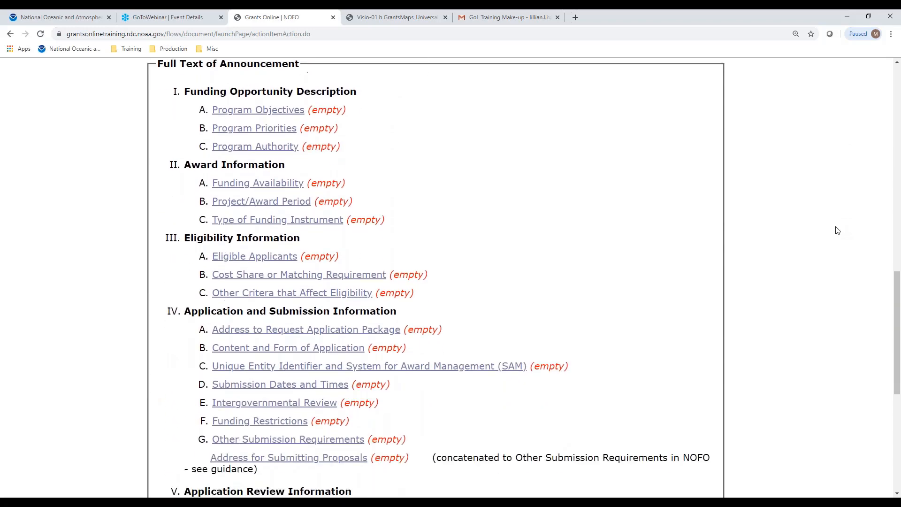
scroll(838, 230, "down", 3)
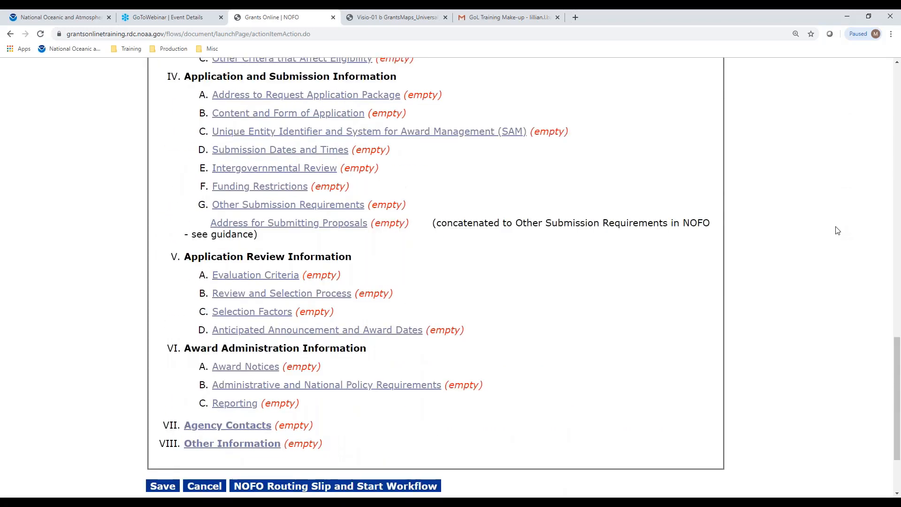
scroll(838, 230, "up", 2)
scroll(838, 230, "up", 4)
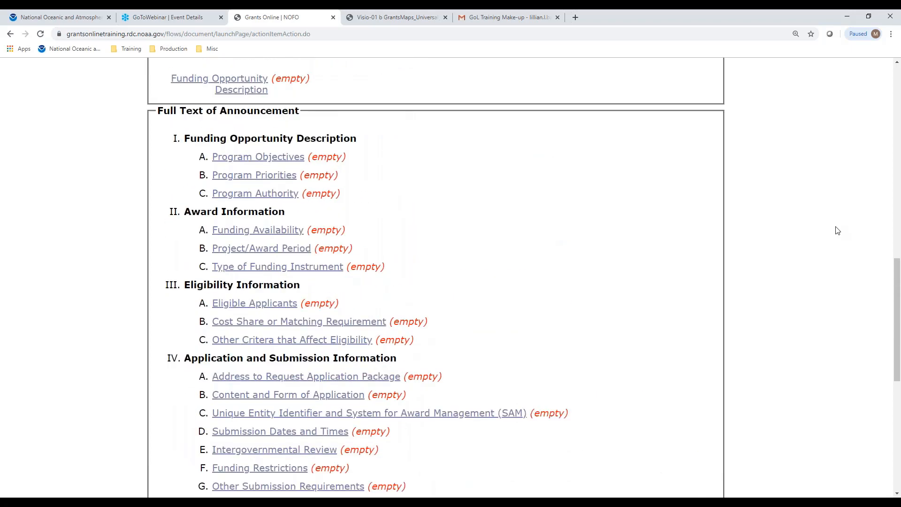
scroll(838, 231, "down", 1)
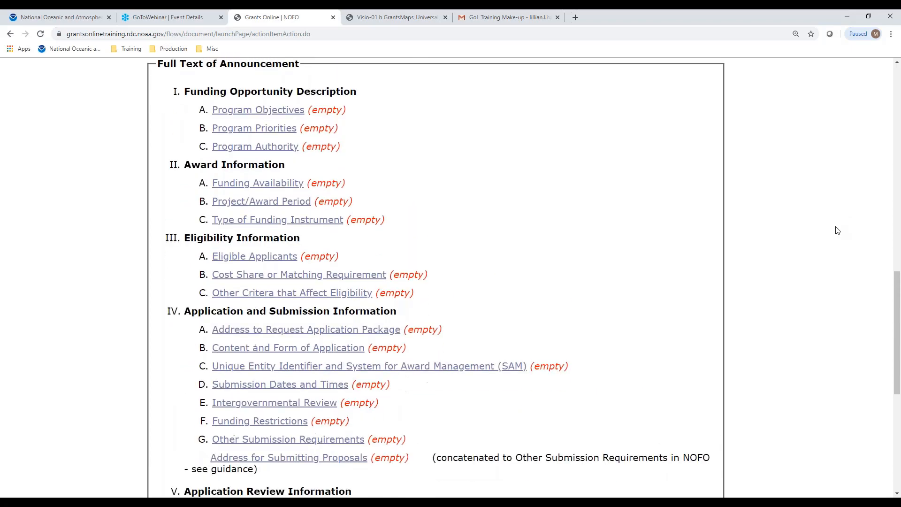
scroll(838, 231, "down", 1)
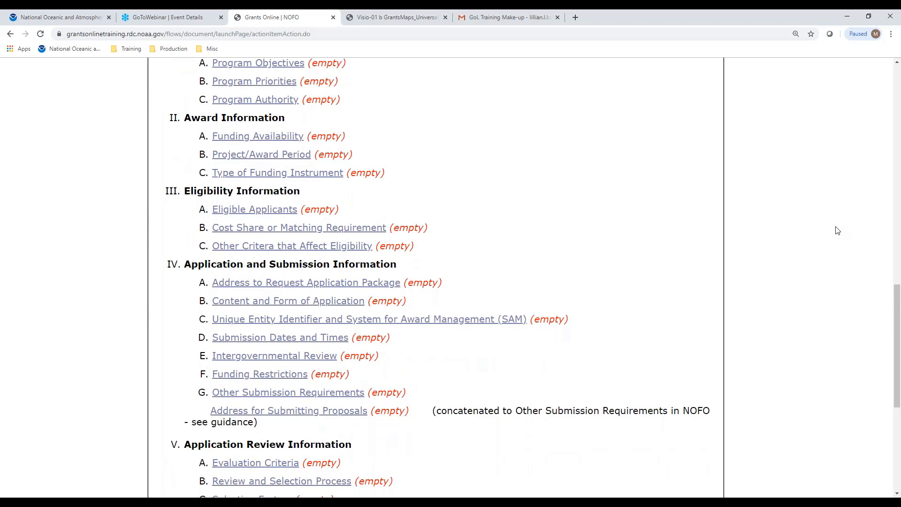
scroll(838, 230, "down", 4)
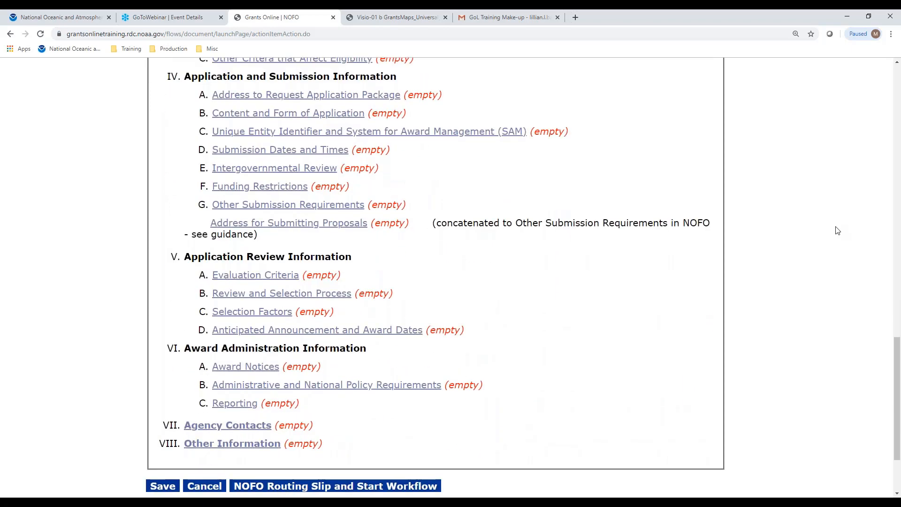
scroll(838, 230, "up", 1)
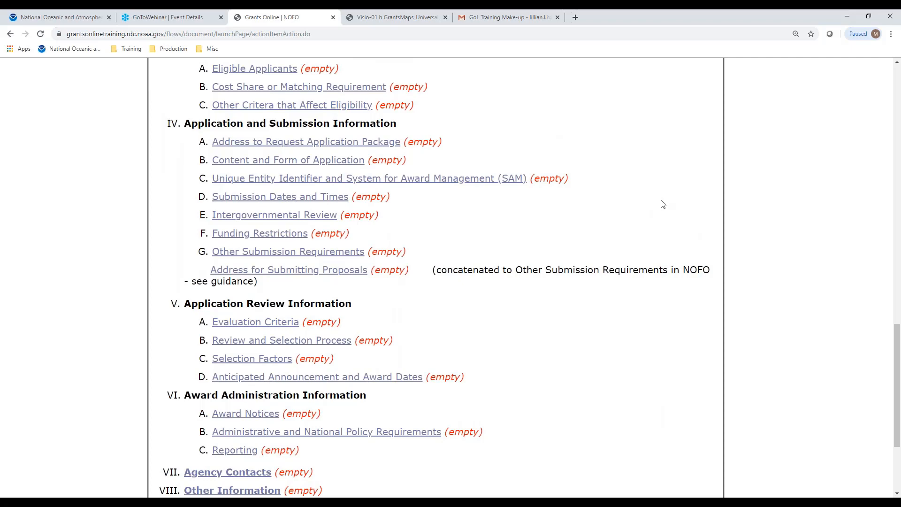
scroll(663, 204, "up", 6)
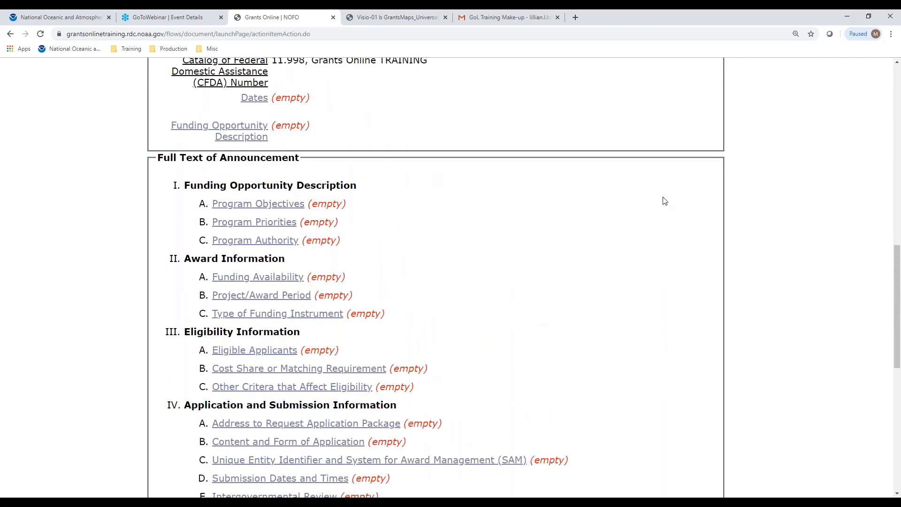
scroll(665, 202, "up", 1)
scroll(663, 200, "down", 1)
scroll(530, 239, "up", 1)
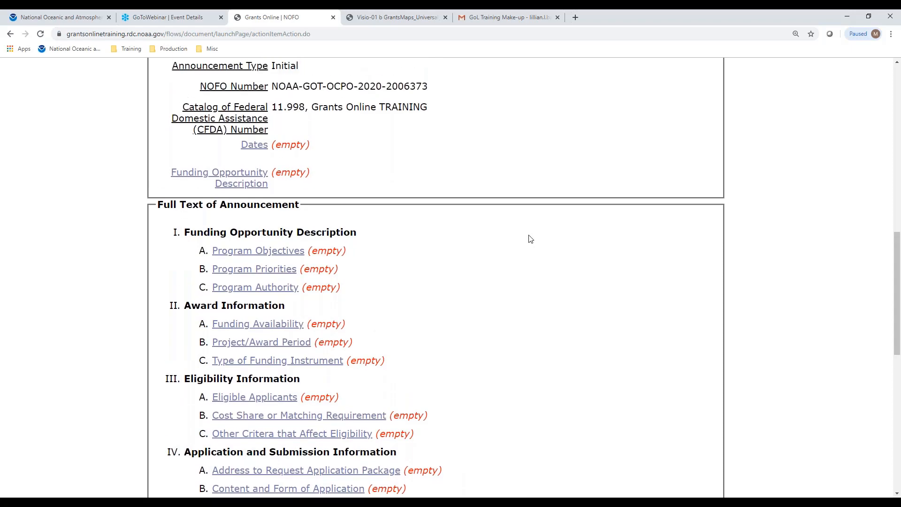
scroll(531, 240, "down", 4)
scroll(530, 240, "down", 4)
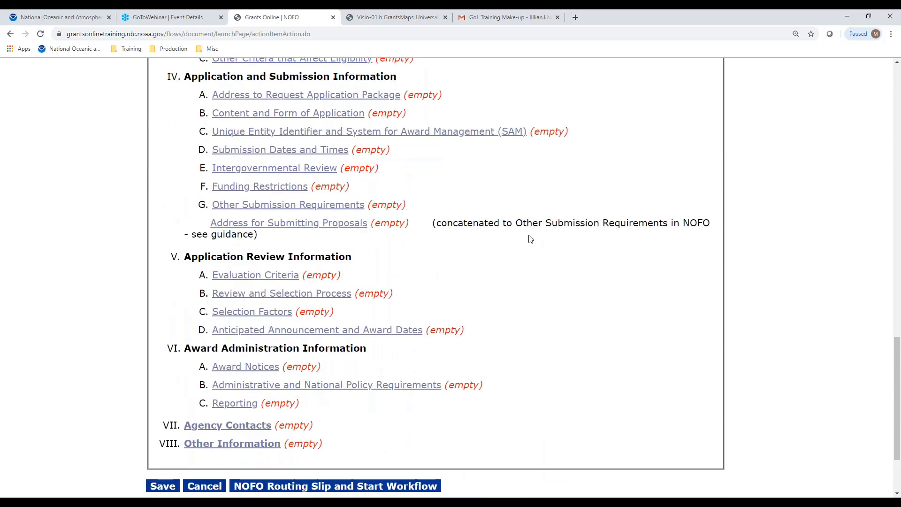
Enter "info" as the text of the Executive Summary's Dates section and save it.
scroll(531, 240, "up", 10)
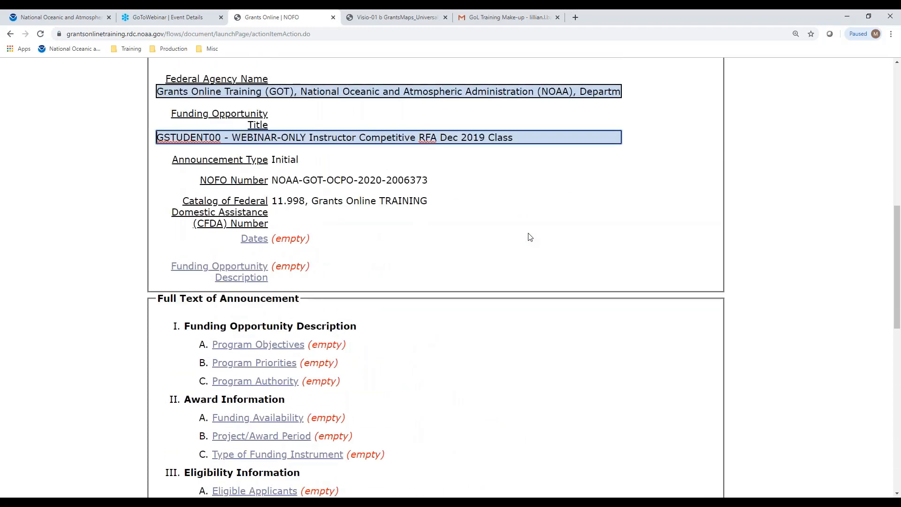
left_click(255, 239)
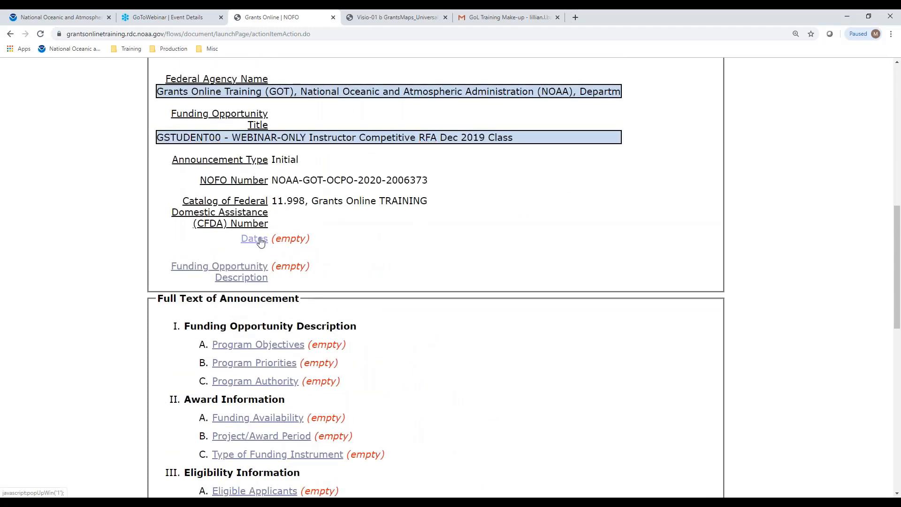
left_click(267, 234)
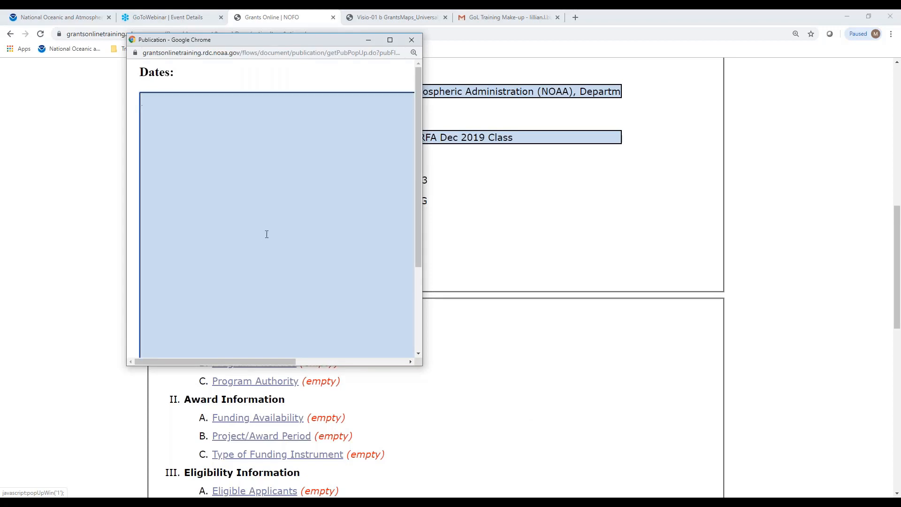
type("inof")
key("BackSpace")
key("BackSpace")
type("fo")
scroll(201, 189, "down", 4)
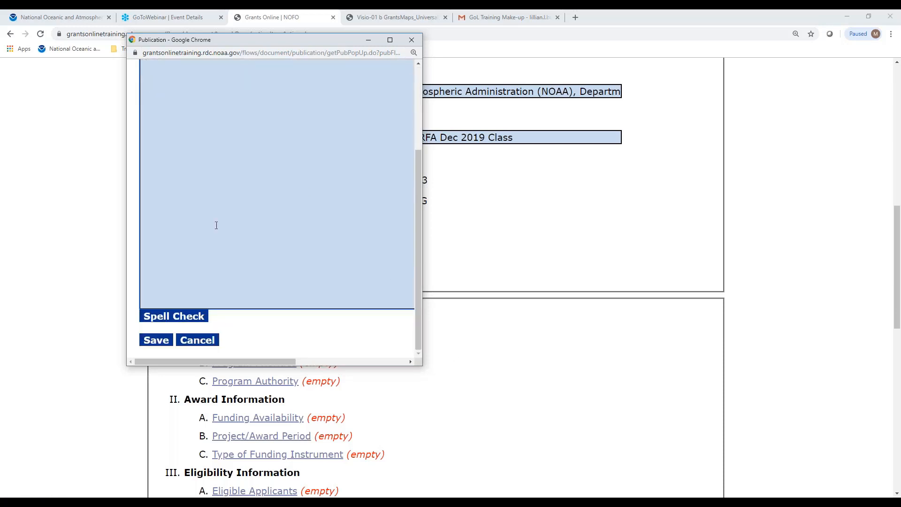
left_click(151, 344)
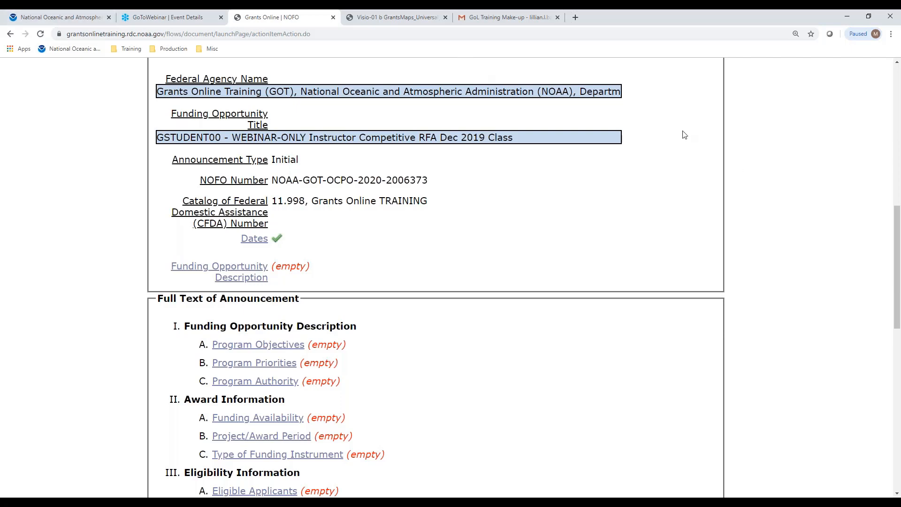
Open the guidance documents of the Notice of Funding Opportunity and look through their outline of NOFO sections.
scroll(683, 134, "up", 7)
scroll(683, 133, "up", 2)
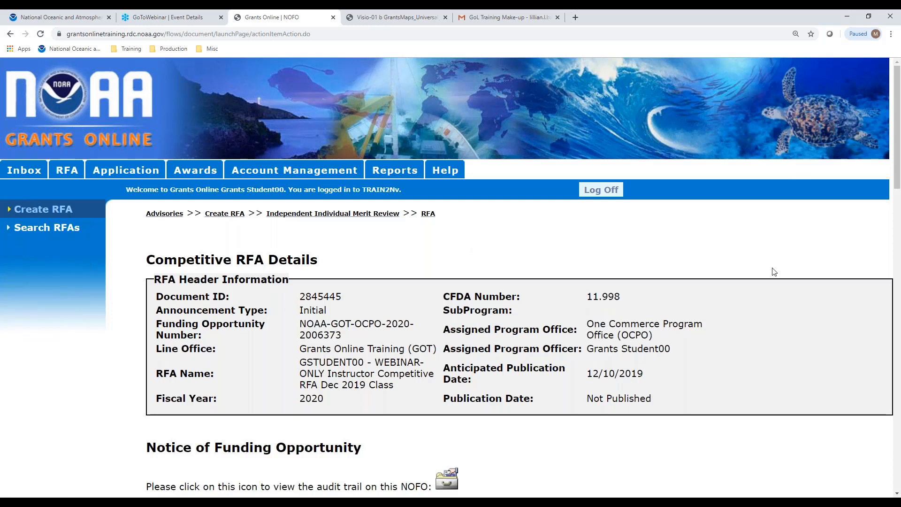
scroll(518, 250, "down", 5)
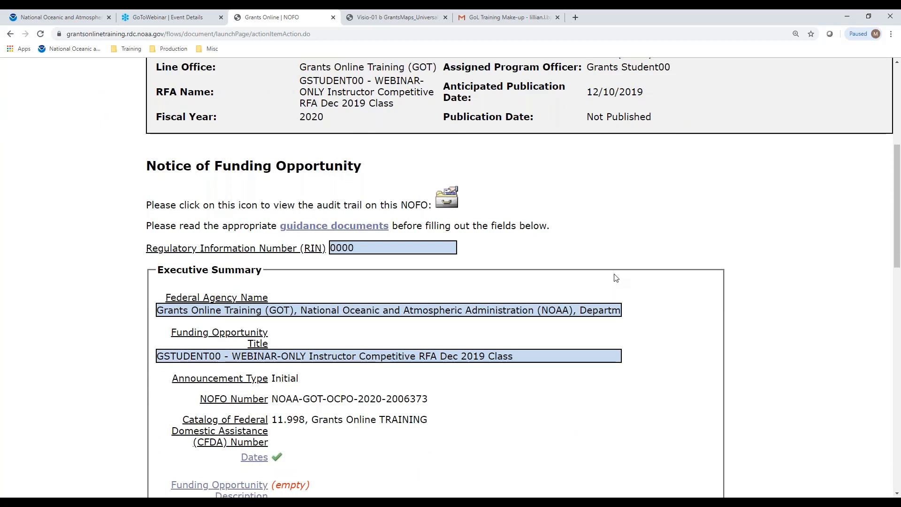
left_click(366, 230)
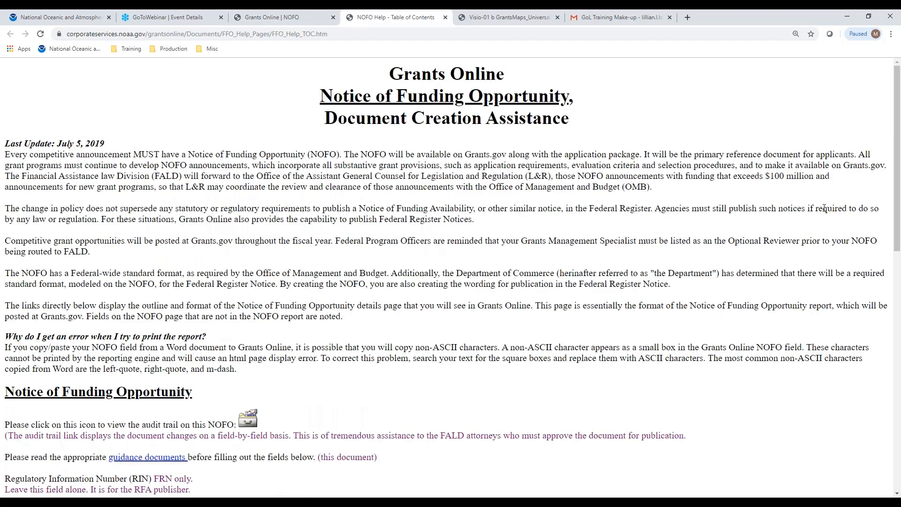
scroll(611, 211, "down", 7)
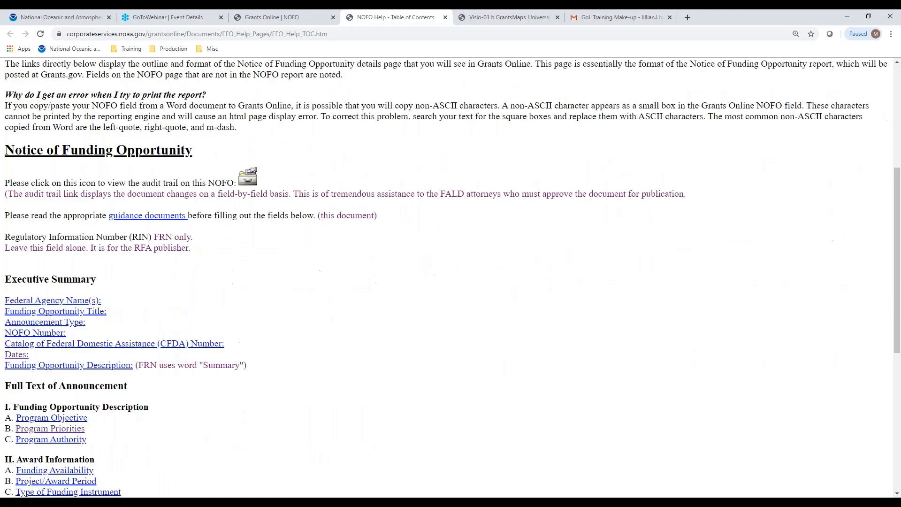
scroll(611, 213, "down", 2)
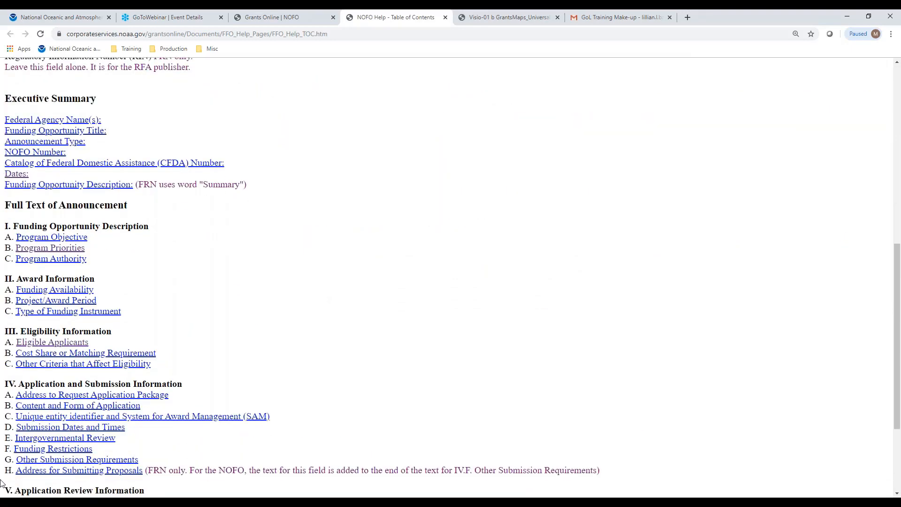
scroll(503, 236, "down", 2)
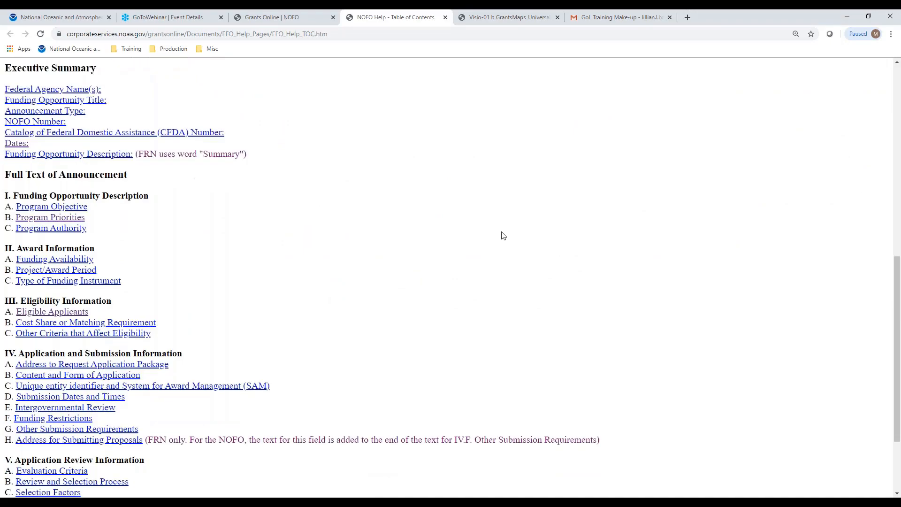
Read the Funding Availability guidance and its published examples, then close the guidance.
left_click(64, 201)
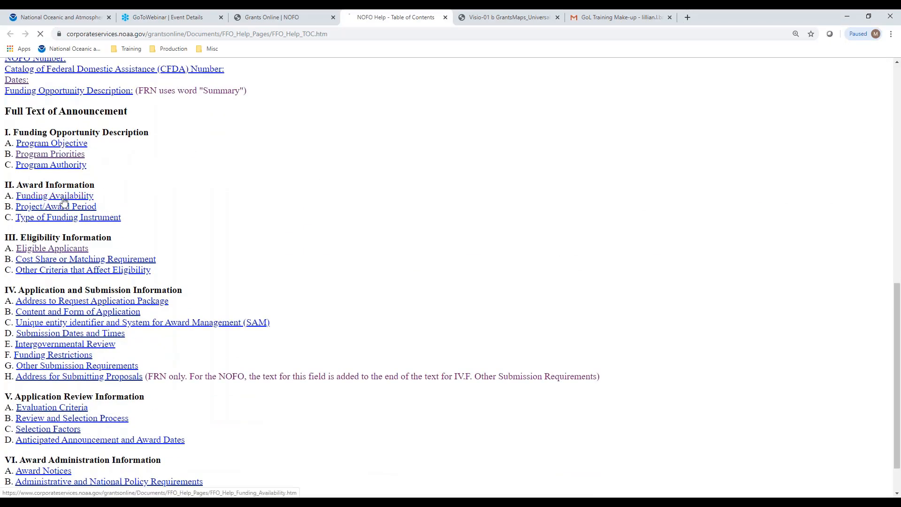
scroll(623, 255, "down", 9)
scroll(622, 255, "up", 7)
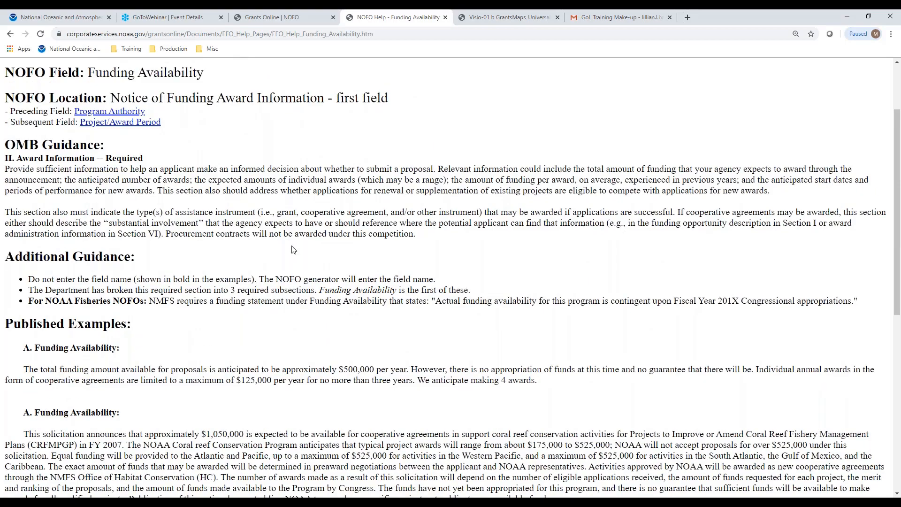
scroll(358, 238, "down", 8)
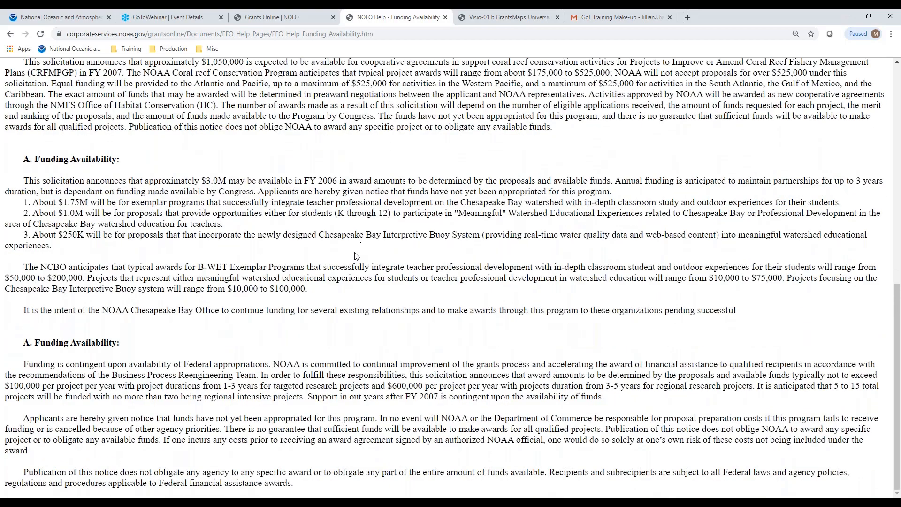
scroll(347, 268, "up", 2)
scroll(346, 272, "up", 3)
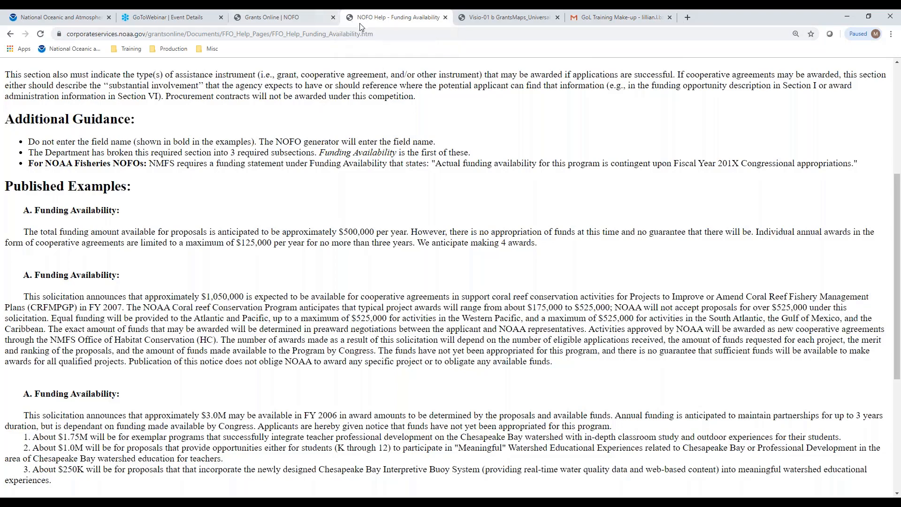
left_click(446, 17)
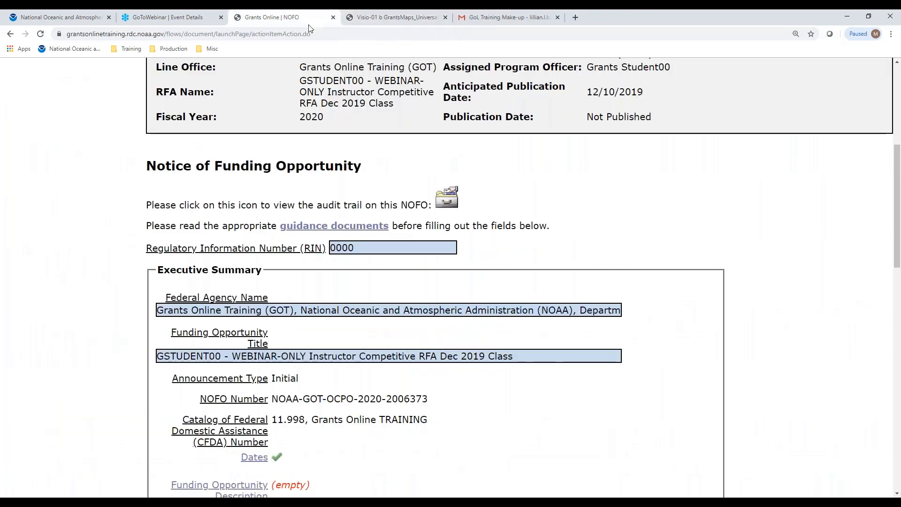
Open the guidance documents in a separate window and arrange it side by side with the NOFO page.
right_click(332, 228)
left_click(364, 246)
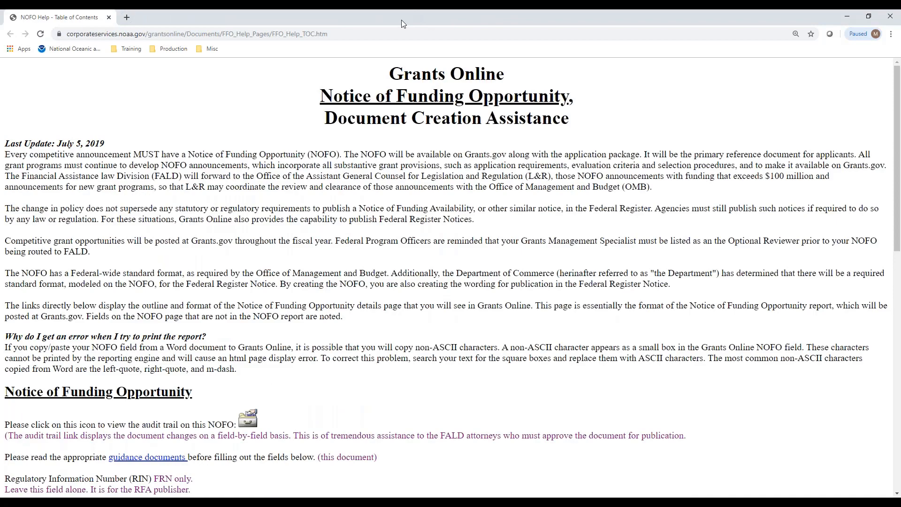
left_click_drag(402, 19, 900, 26)
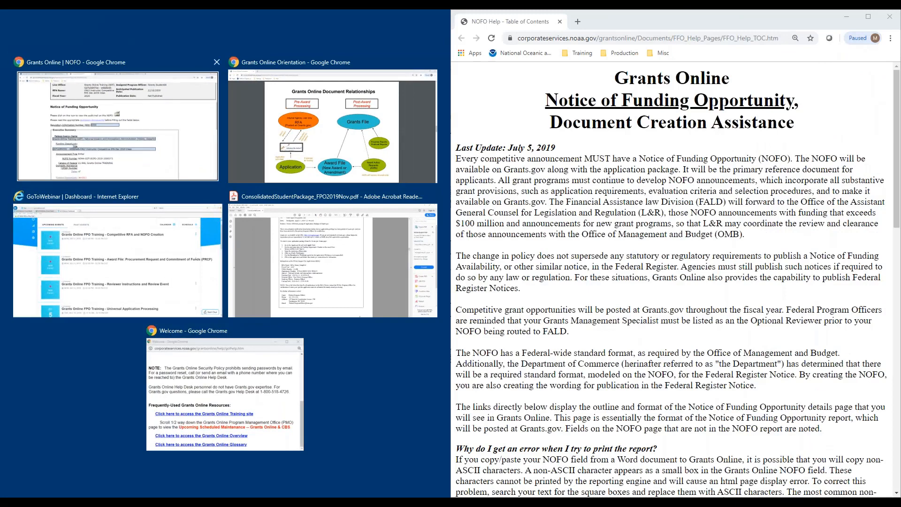
left_click(201, 152)
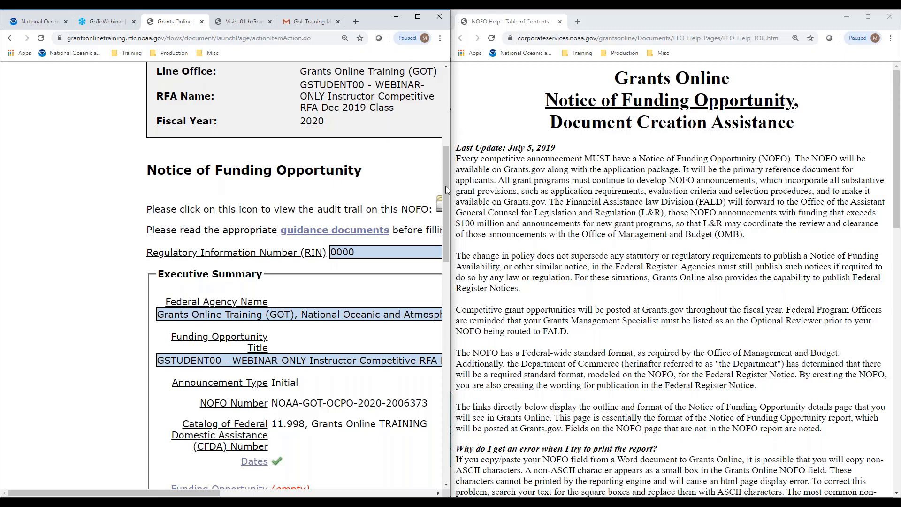
Copy the published Dates example about pre-applications and final applications from the guidance and paste it over "info" in the NOFO's Dates text.
scroll(533, 206, "down", 9)
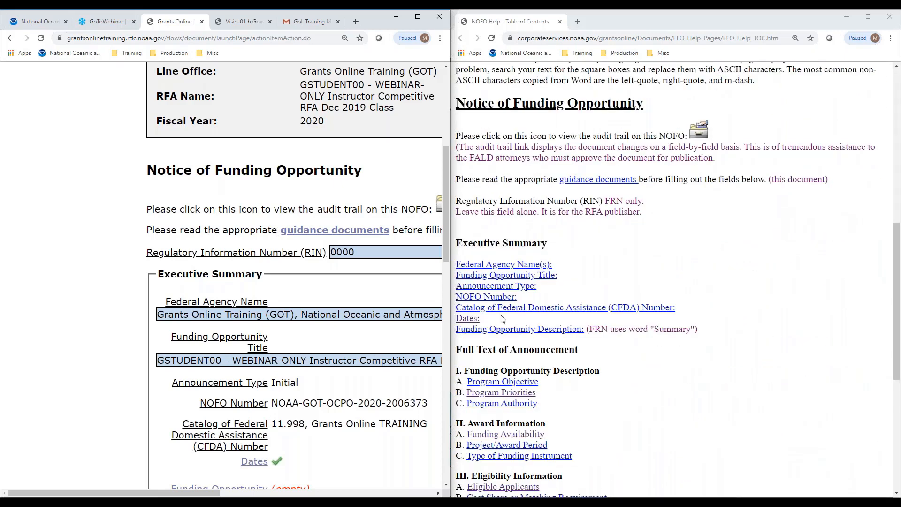
left_click(468, 320)
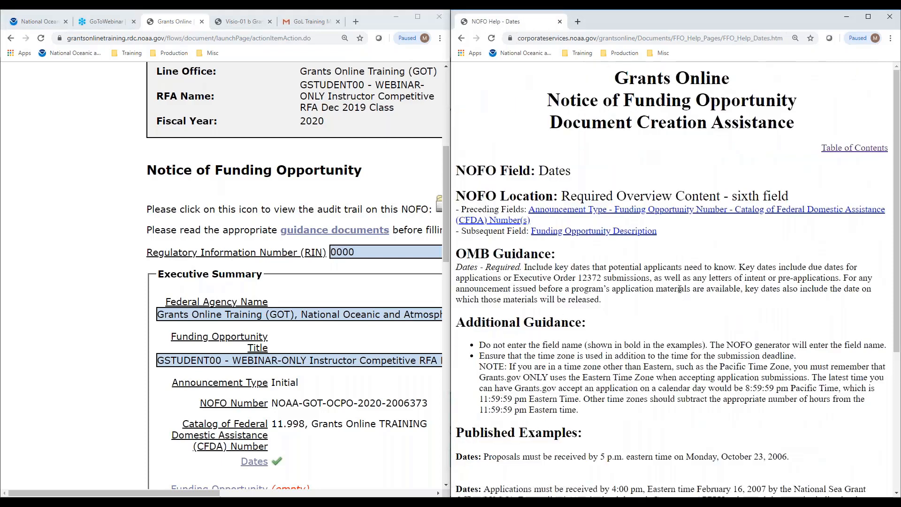
scroll(680, 289, "down", 5)
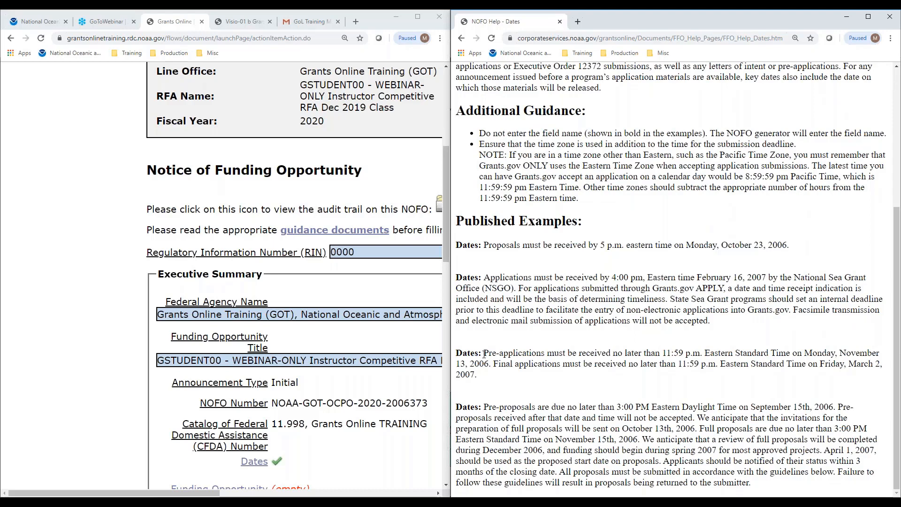
left_click_drag(484, 354, 477, 374)
key("ctrl+c")
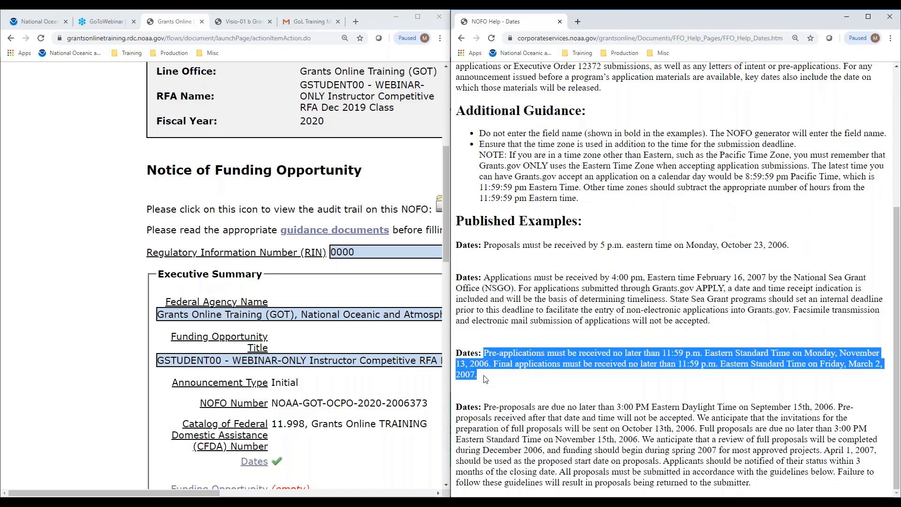
right_click(517, 362)
left_click(534, 374)
left_click(255, 465)
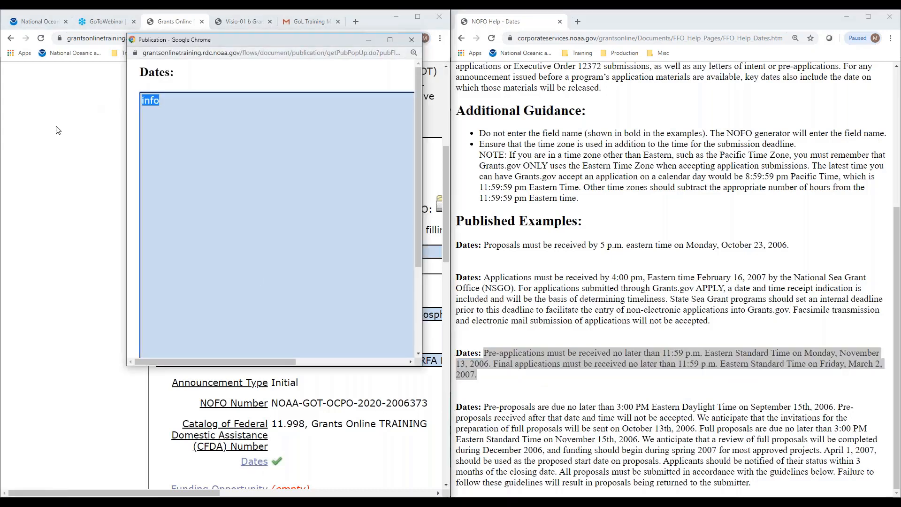
key("ctrl+v")
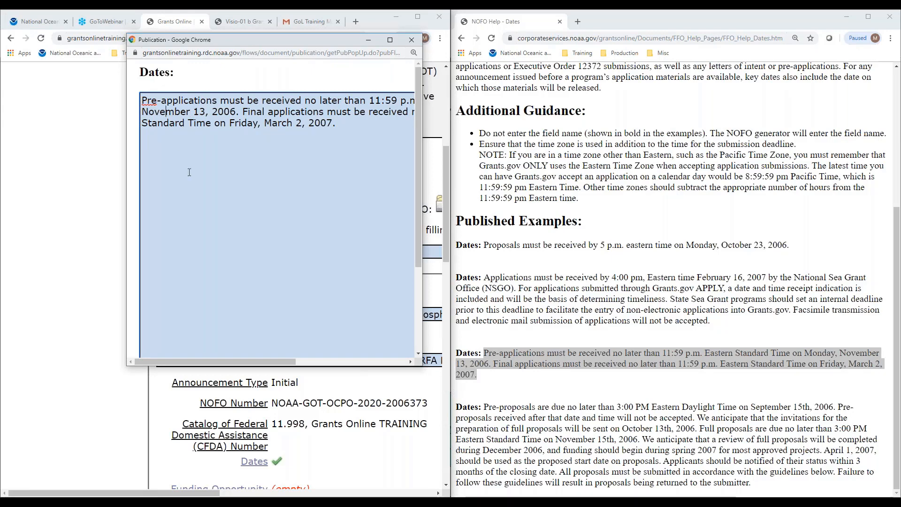
Change the pre-application deadline in the Dates text to December 13, 2019.
key("BackSpace")
key("BackSpace")
key("BackSpace")
key("BackSpace")
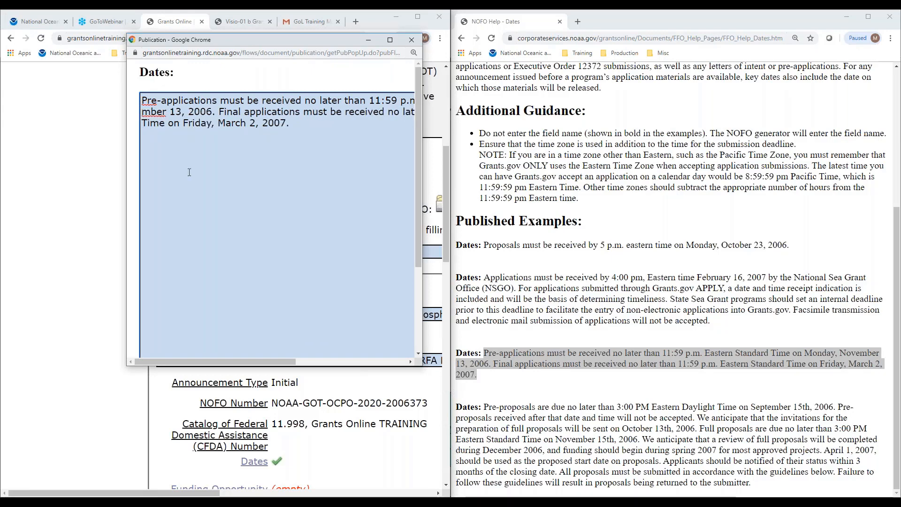
type("Decem")
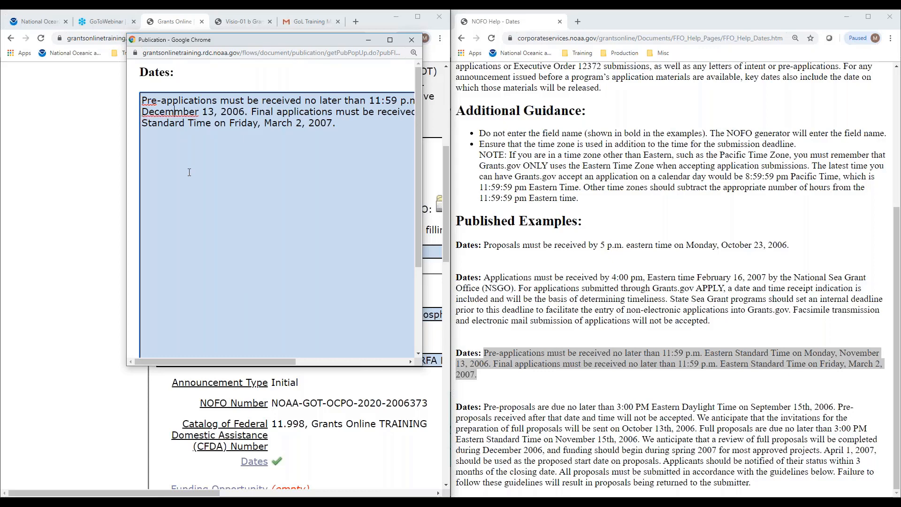
key("BackSpace")
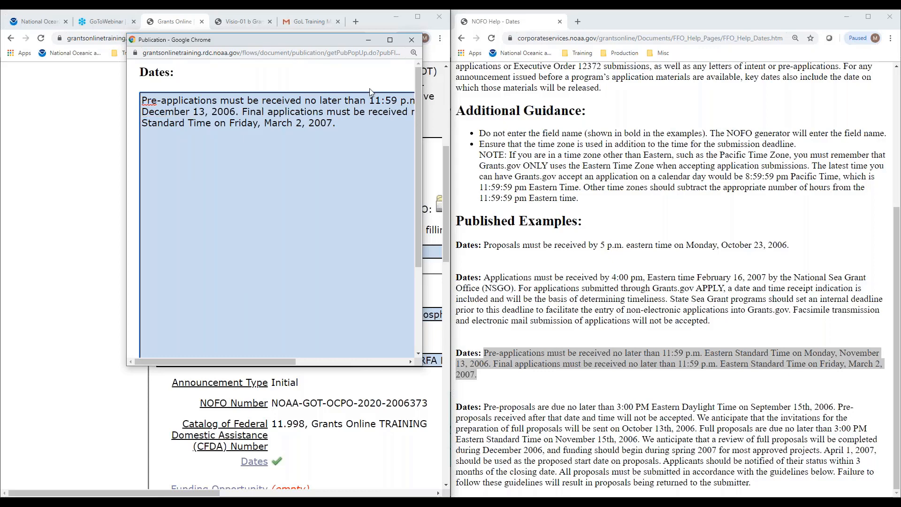
left_click(235, 112)
key("BackSpace")
key("BackSpace")
type("19")
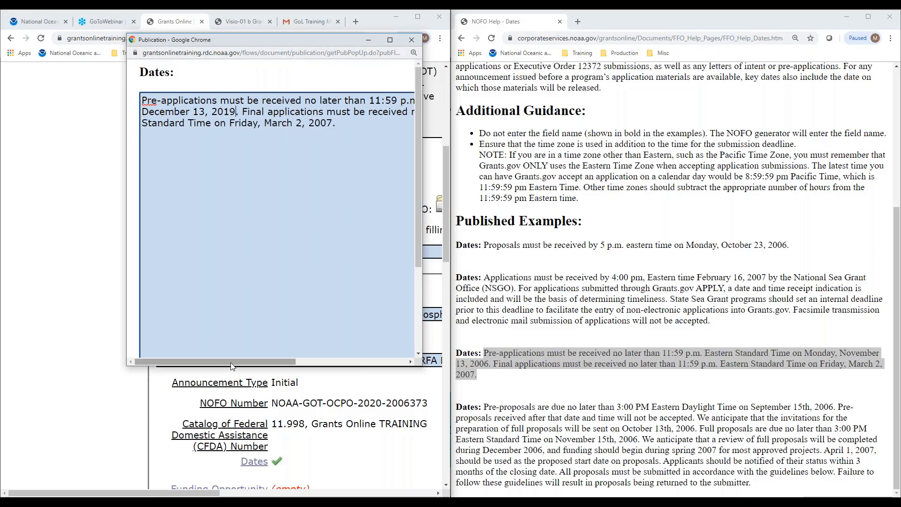
Change the final application deadline's year to 2020 in the Dates text, then close the Dates editor without saving.
left_click_drag(234, 362, 137, 360)
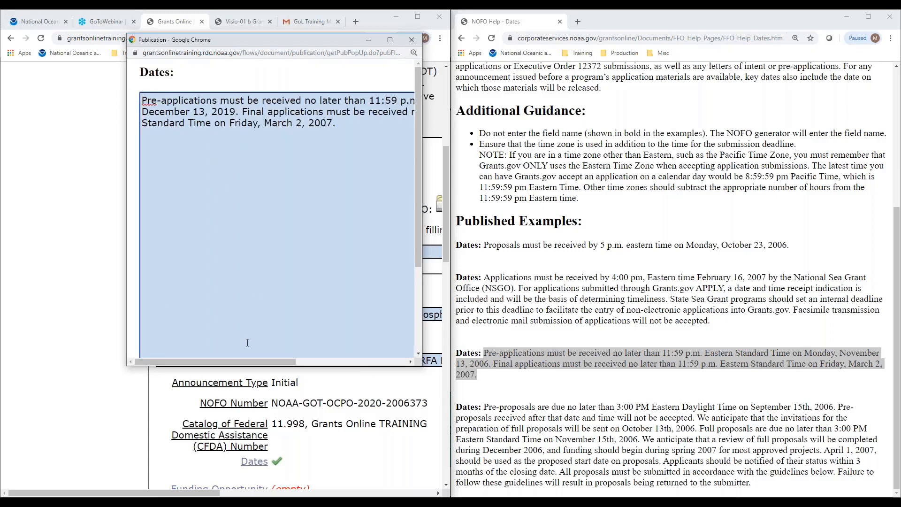
mouse_move(240, 360)
left_mouse_down()
mouse_move(370, 351)
mouse_move(236, 352)
left_mouse_up()
left_click(333, 123)
key("BackSpace")
key("BackSpace")
type("20")
scroll(348, 272, "down", 3)
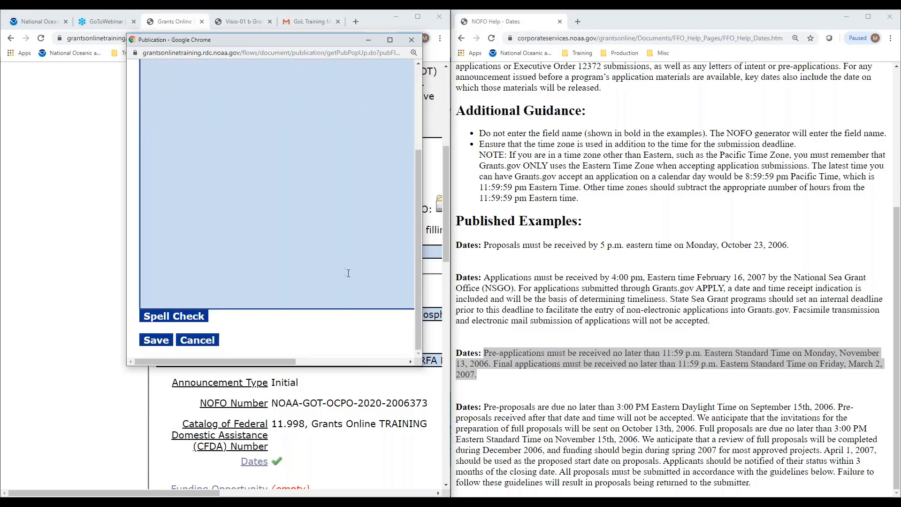
left_click(197, 340)
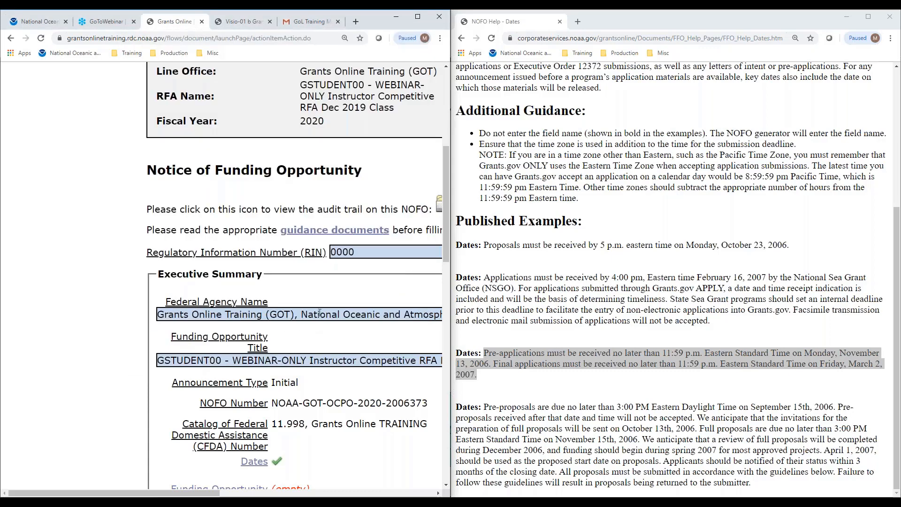
Open the NOFO's Program Objectives section for editing and bring up the Program Objective page in the guidance.
scroll(322, 312, "down", 6)
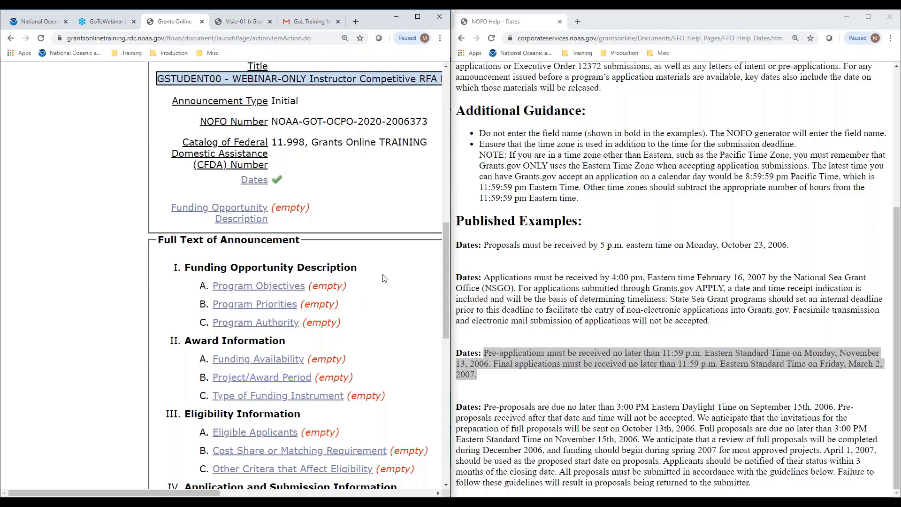
left_click(259, 286)
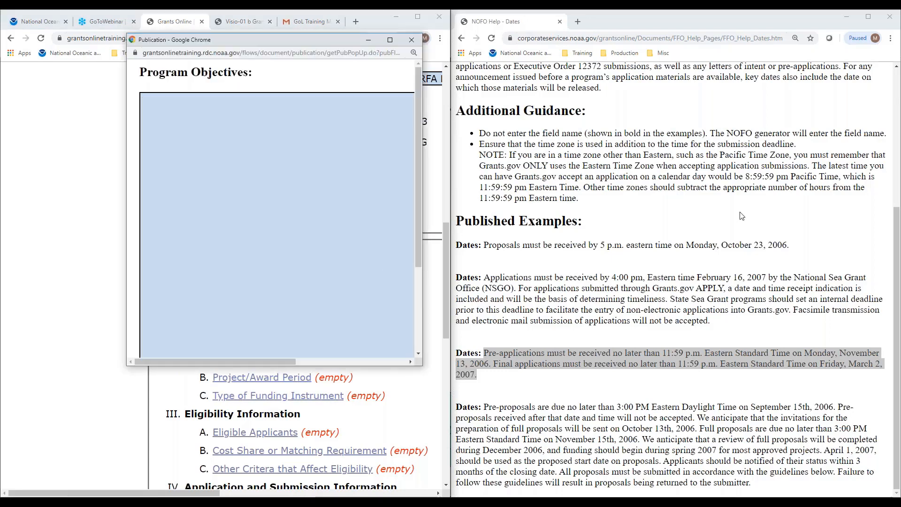
scroll(742, 215, "up", 1)
scroll(741, 216, "up", 4)
left_click(857, 147)
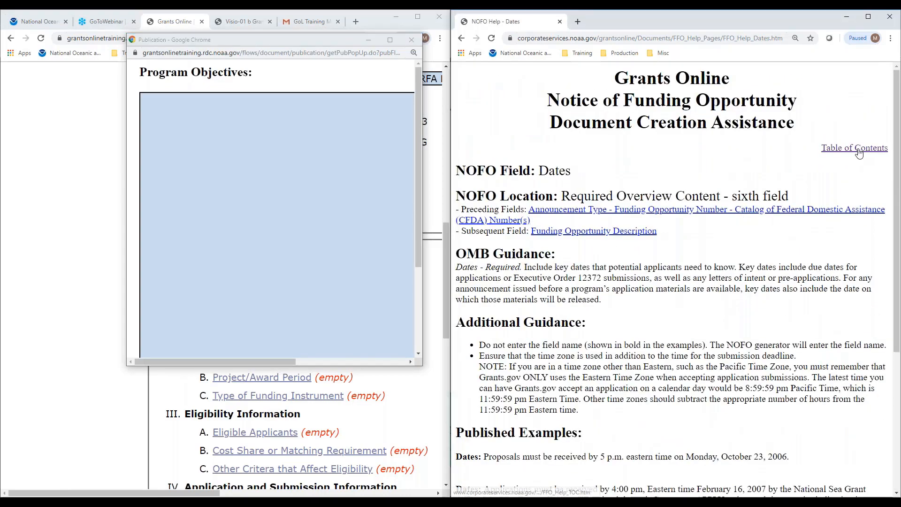
scroll(610, 233, "down", 12)
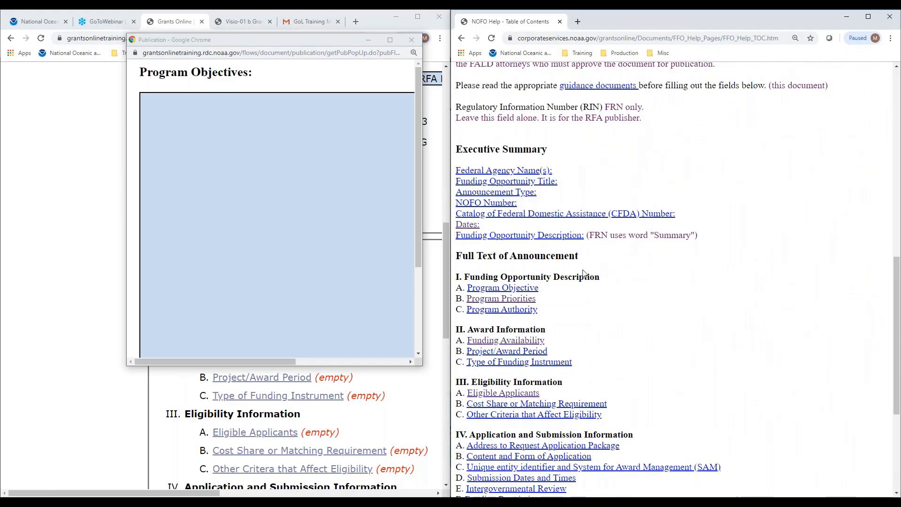
left_click(527, 293)
scroll(663, 263, "down", 10)
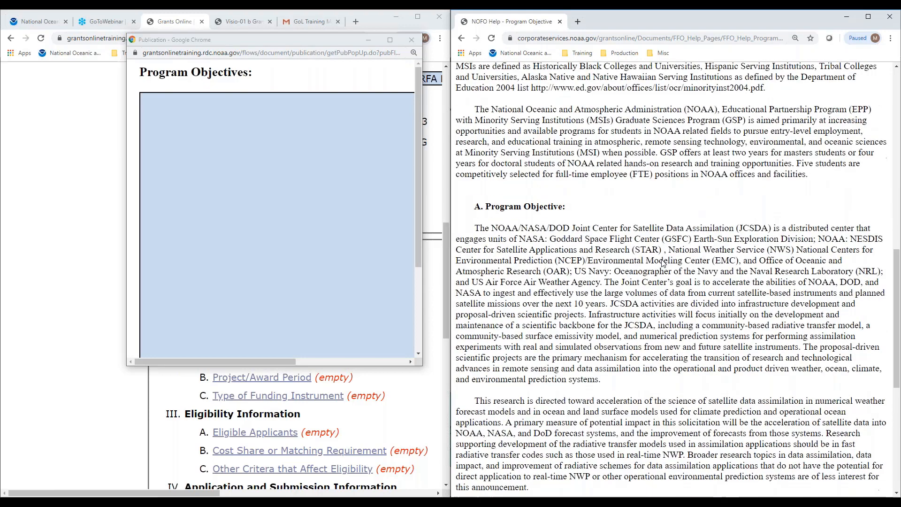
Copy both paragraphs of the guidance's EPP/MSI Program Objective example and paste them into the NOFO's Program Objectives text.
scroll(664, 263, "up", 3)
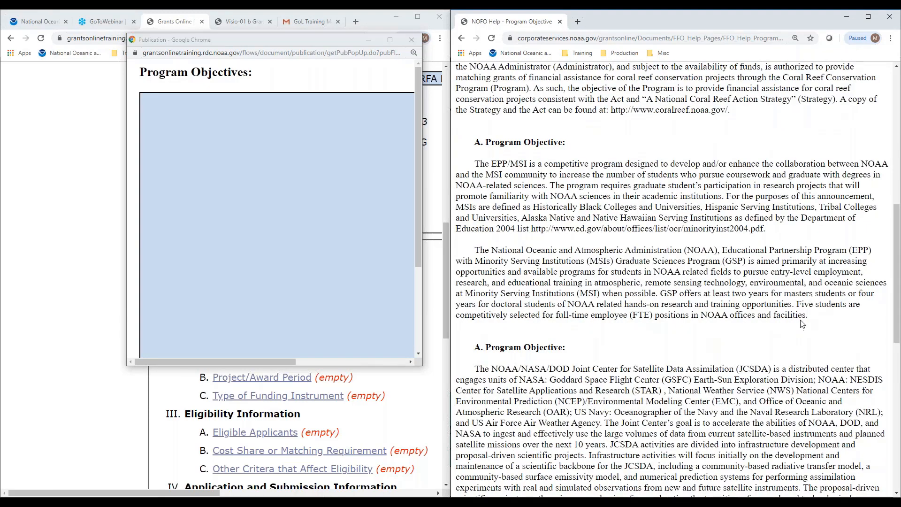
left_click_drag(809, 316, 475, 164)
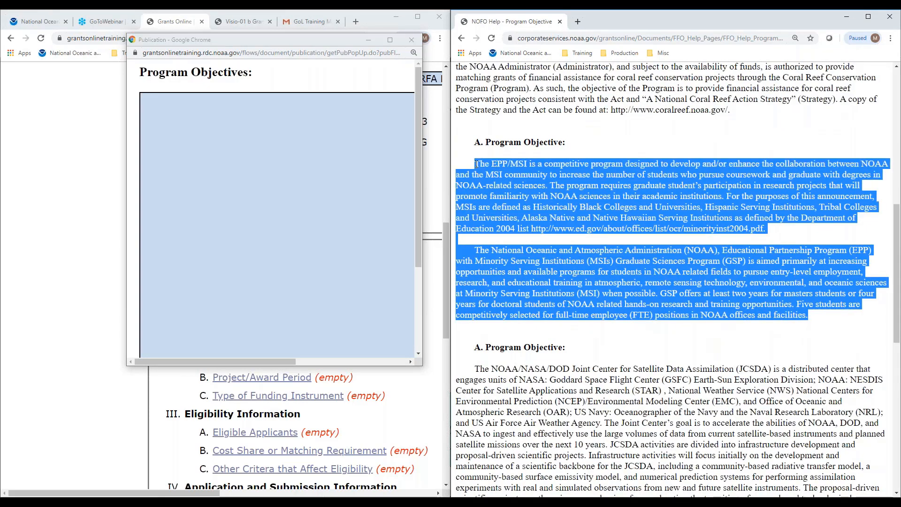
right_click(511, 186)
left_click(537, 195)
right_click(276, 180)
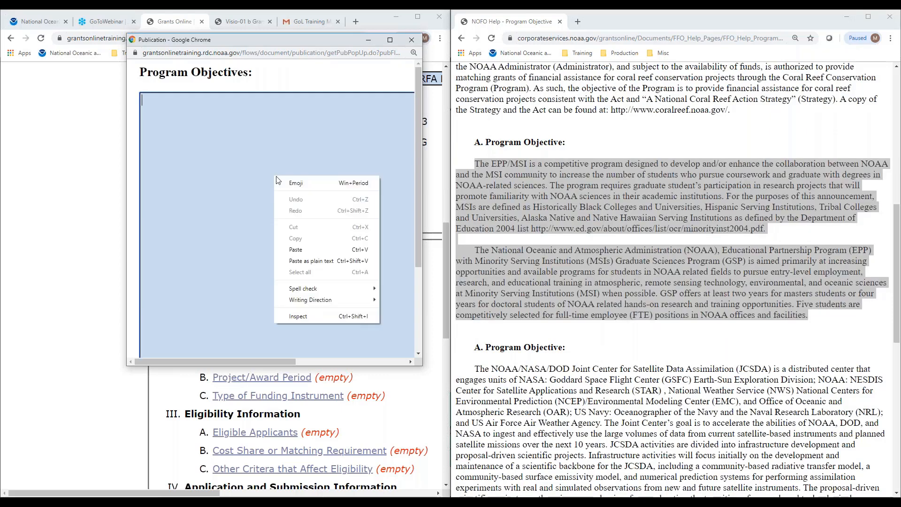
left_click(303, 250)
Look over the pasted Program Objectives text and save the section.
scroll(268, 218, "down", 3)
scroll(261, 216, "up", 3)
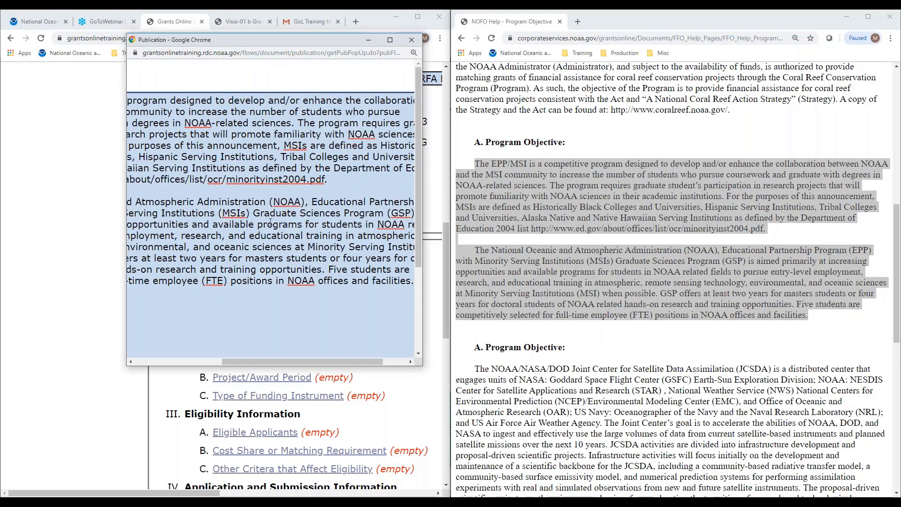
scroll(211, 272, "down", 3)
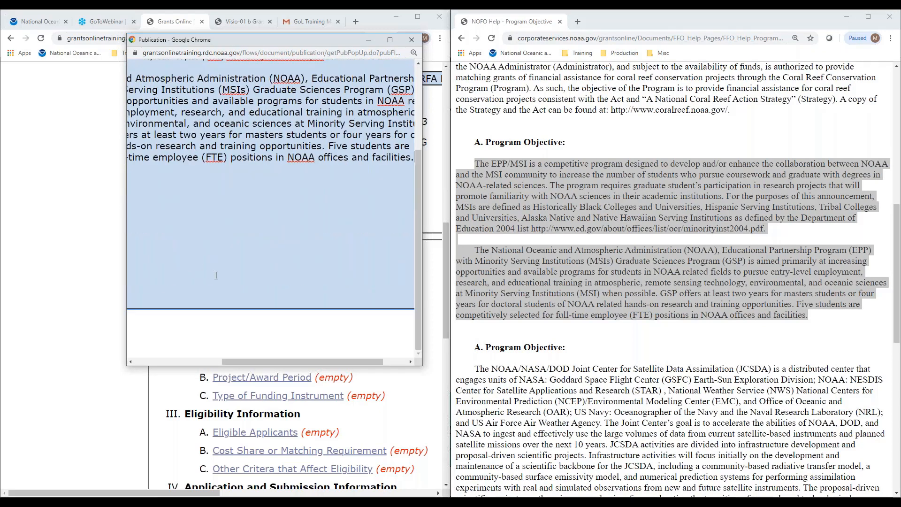
left_click_drag(262, 362, 140, 359)
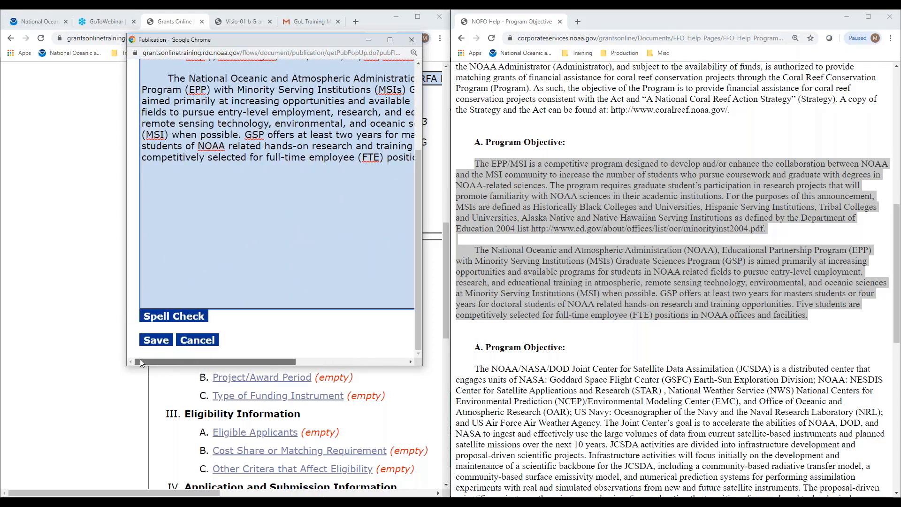
left_click(151, 342)
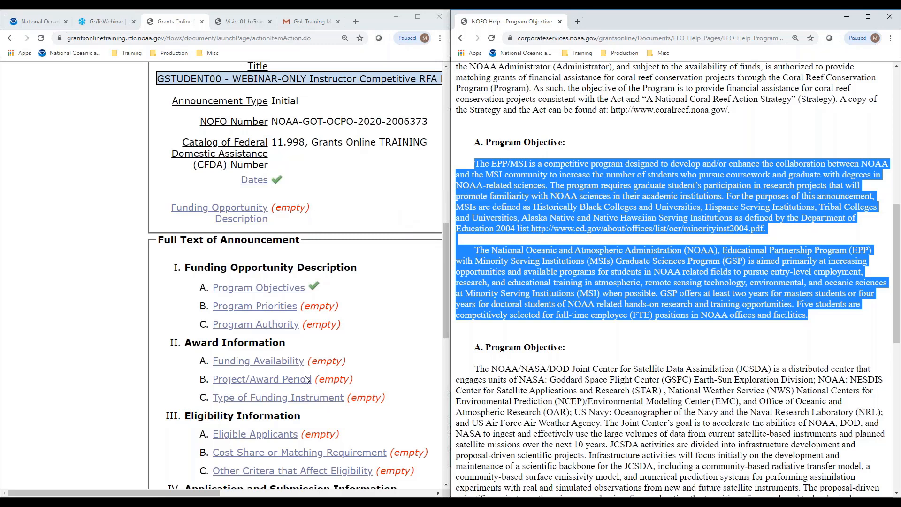
Generate the NOFO report in PDF format and open the downloaded file.
scroll(380, 214, "down", 10)
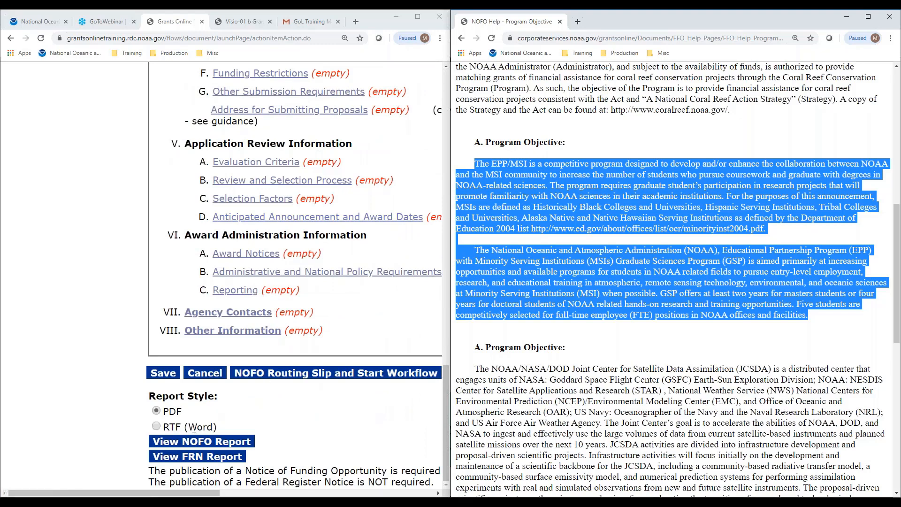
left_click(209, 447)
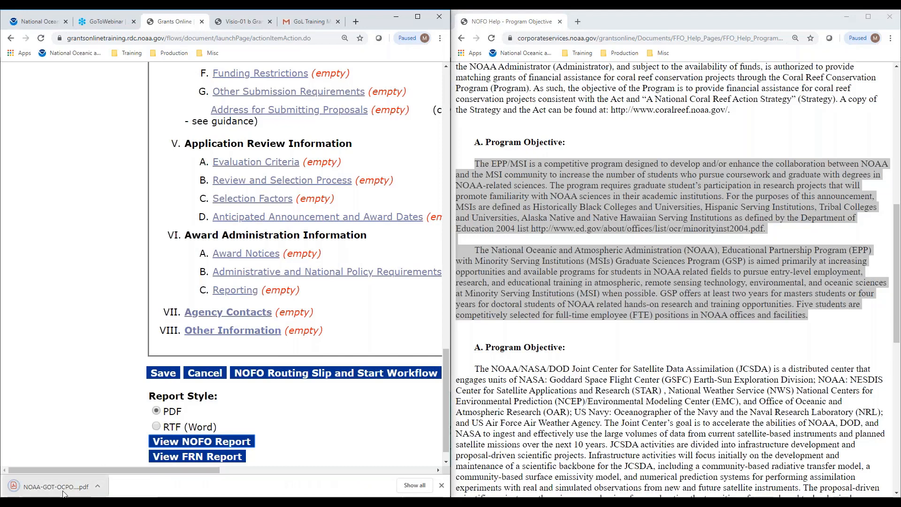
left_click(66, 489)
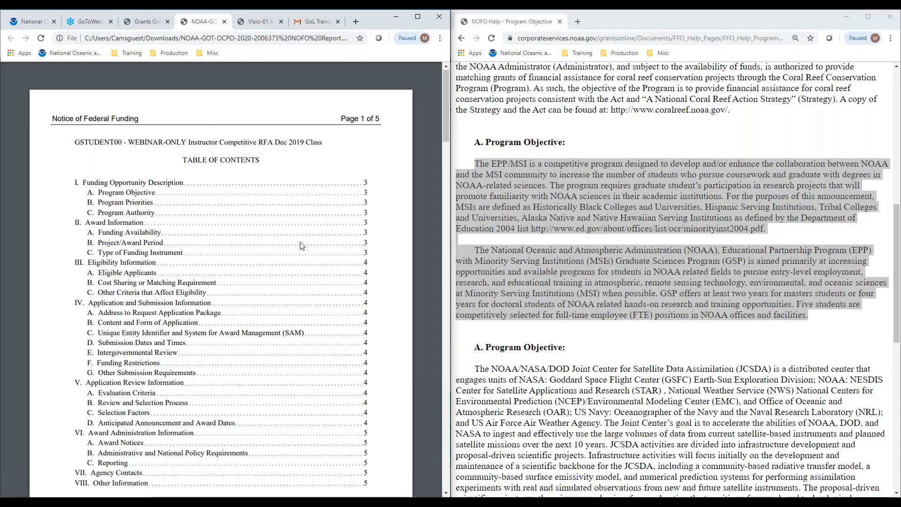
Review the NOFO report's executive summary, Dates, Program Objective and remaining sections through the last page, then close the report.
scroll(301, 246, "down", 10)
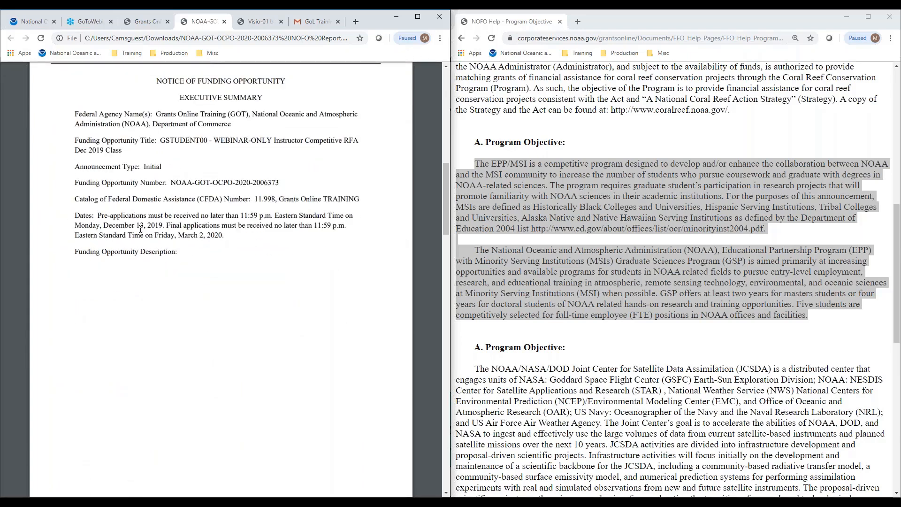
scroll(230, 225, "down", 3)
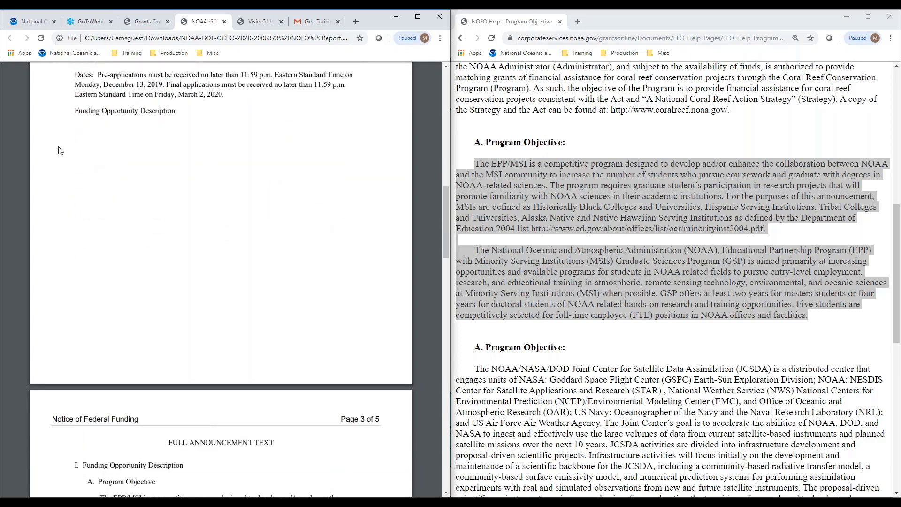
scroll(331, 228, "down", 9)
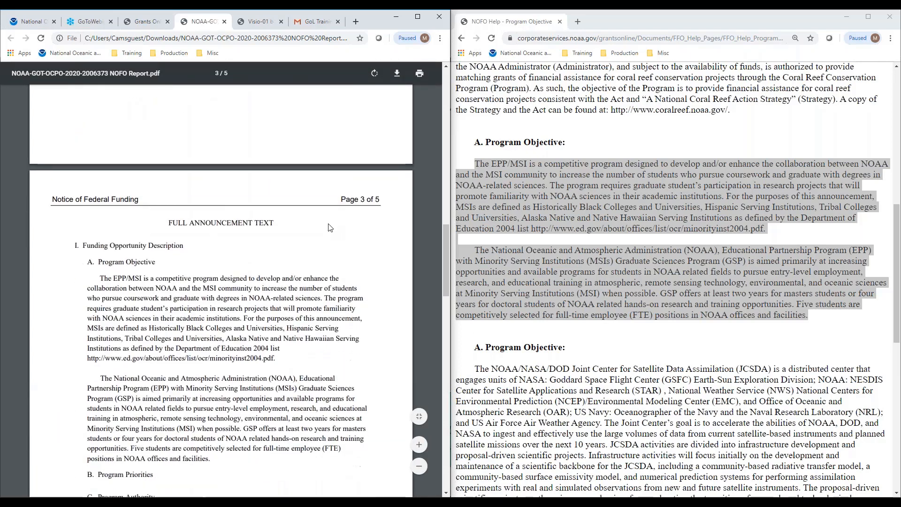
scroll(337, 261, "up", 2)
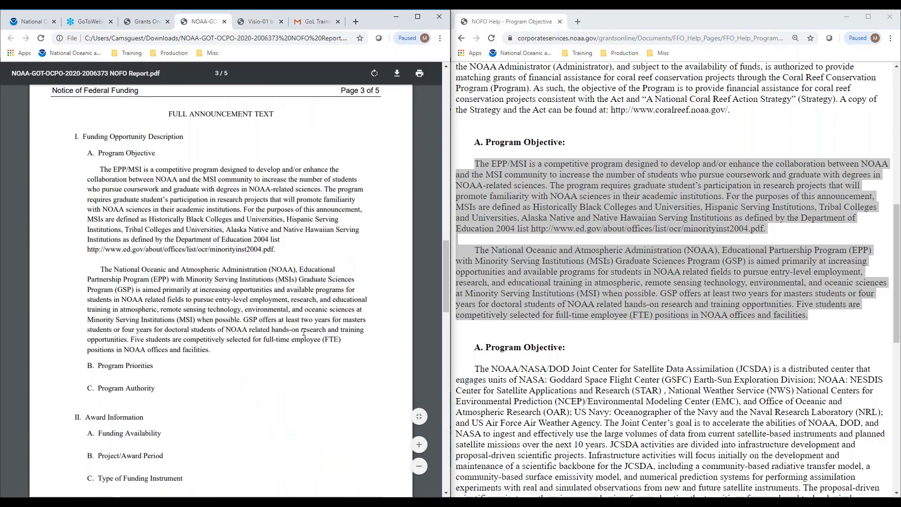
scroll(213, 297, "down", 5)
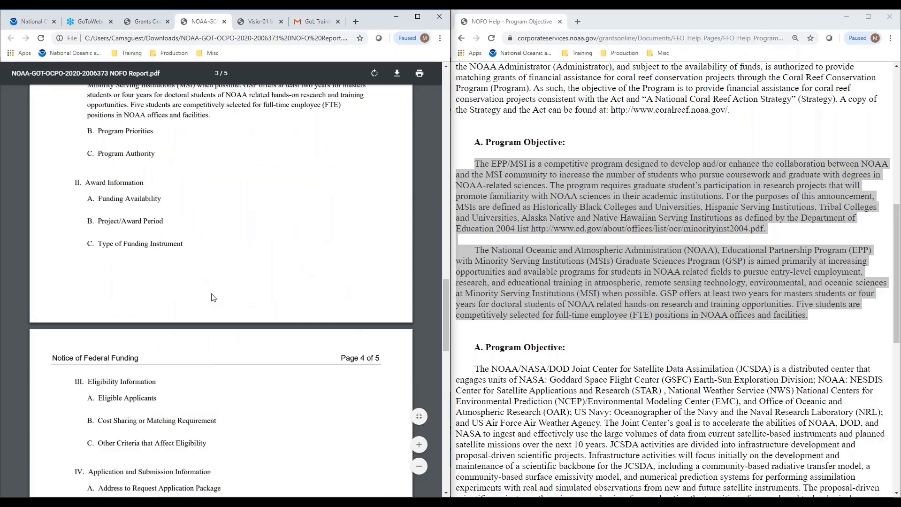
scroll(214, 297, "down", 17)
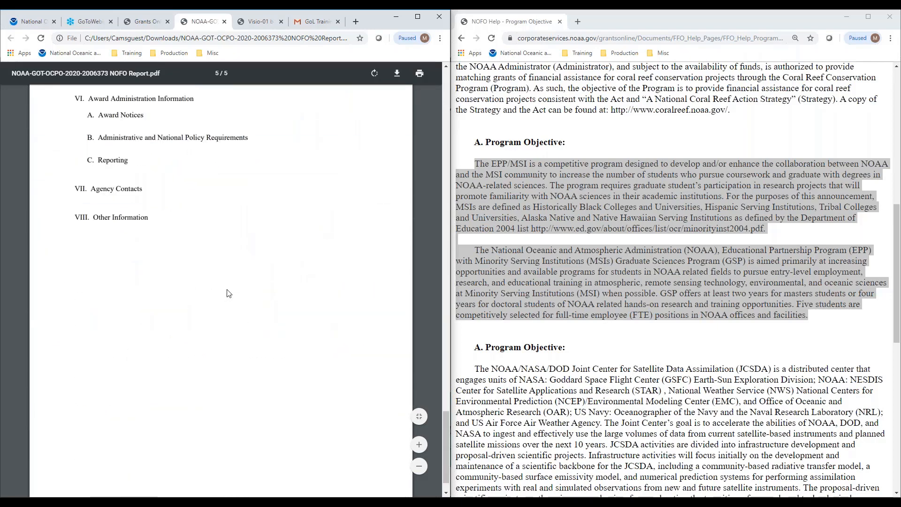
scroll(229, 293, "up", 13)
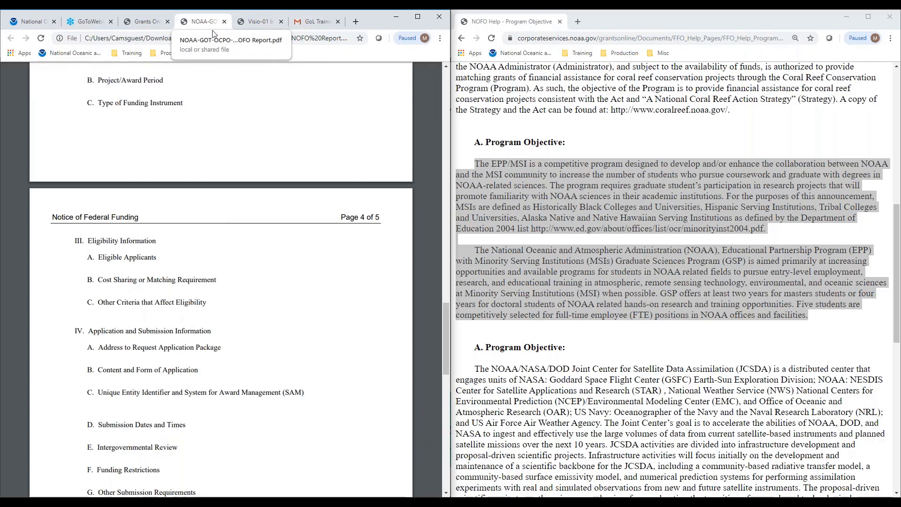
left_click(225, 22)
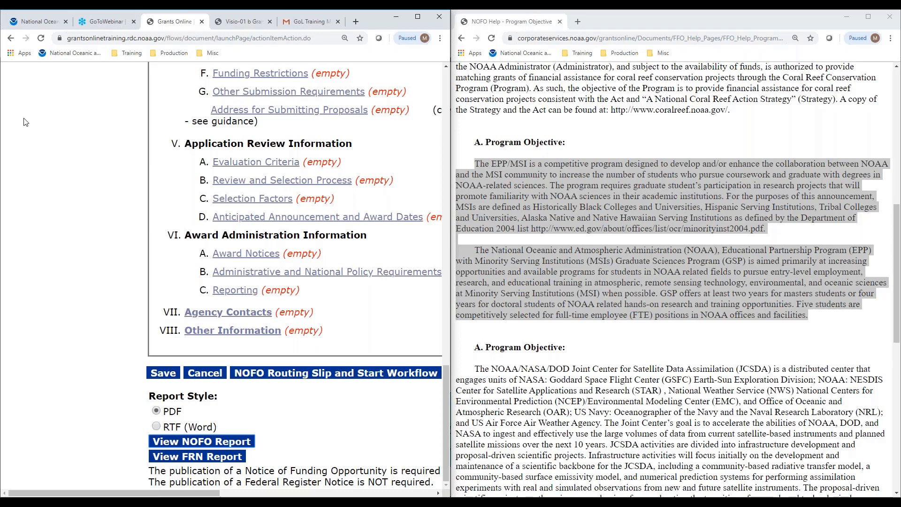
Return from the universal process maps to the Federal Program Office Training Resources and open the Competitive Workflow process maps.
left_click(237, 26)
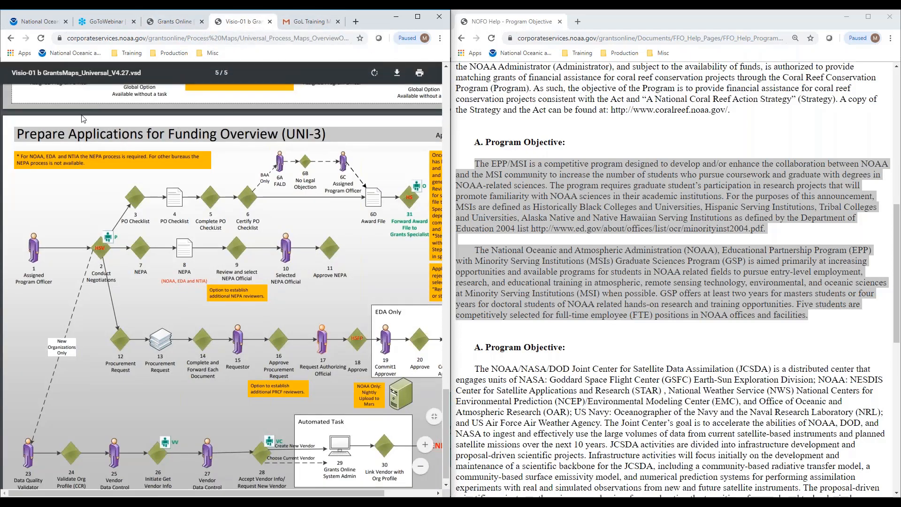
left_click(10, 38)
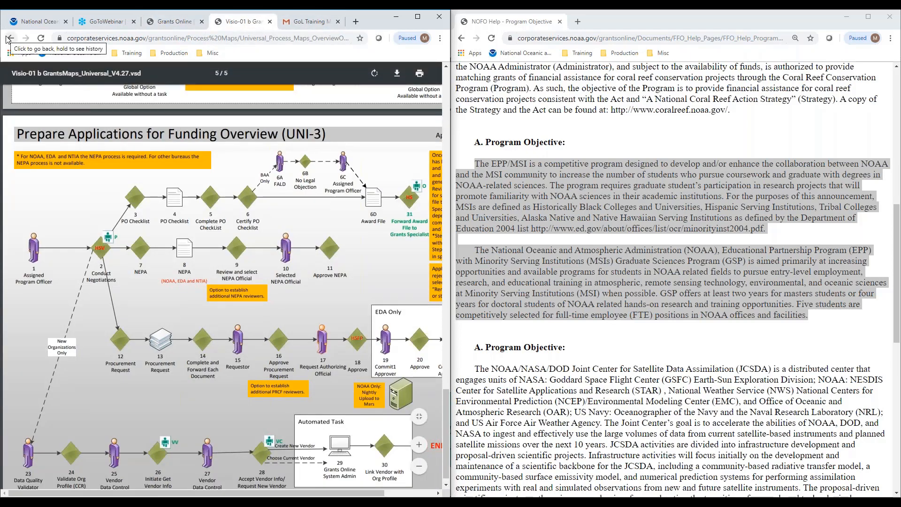
left_click(131, 252)
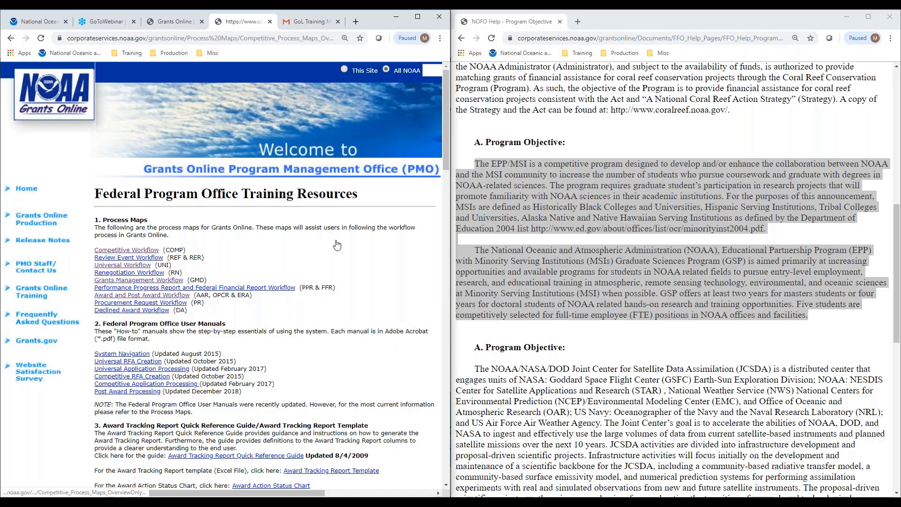
Close the NOFO guidance window, put away the Grants Online orientation window, and maximize the window with the competitive process maps.
left_click(889, 21)
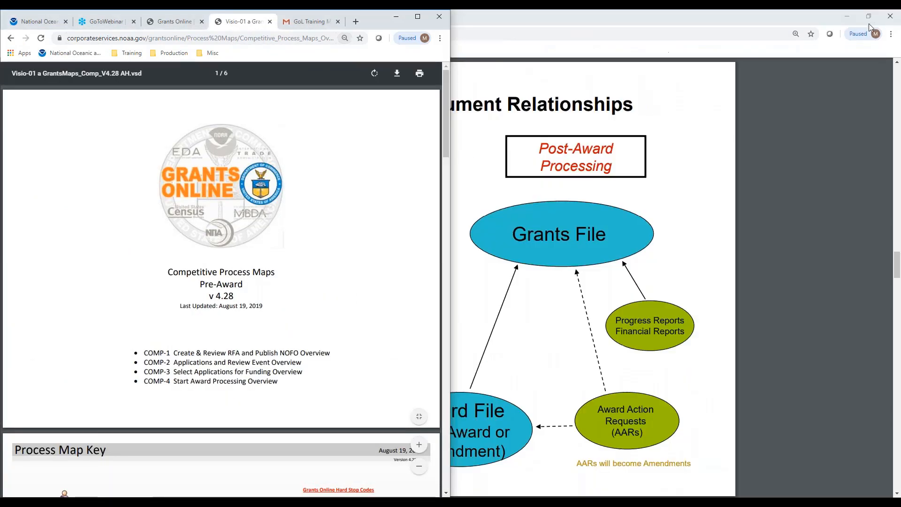
left_click(396, 16)
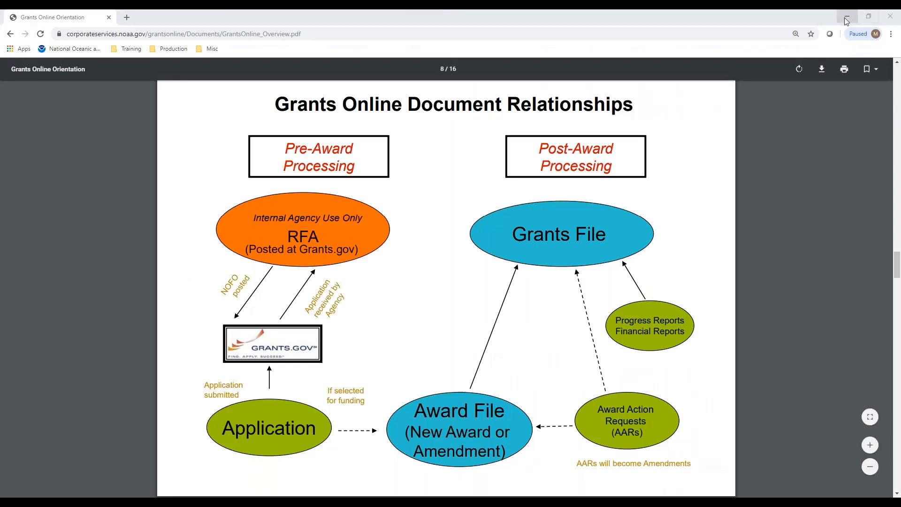
left_click(890, 18)
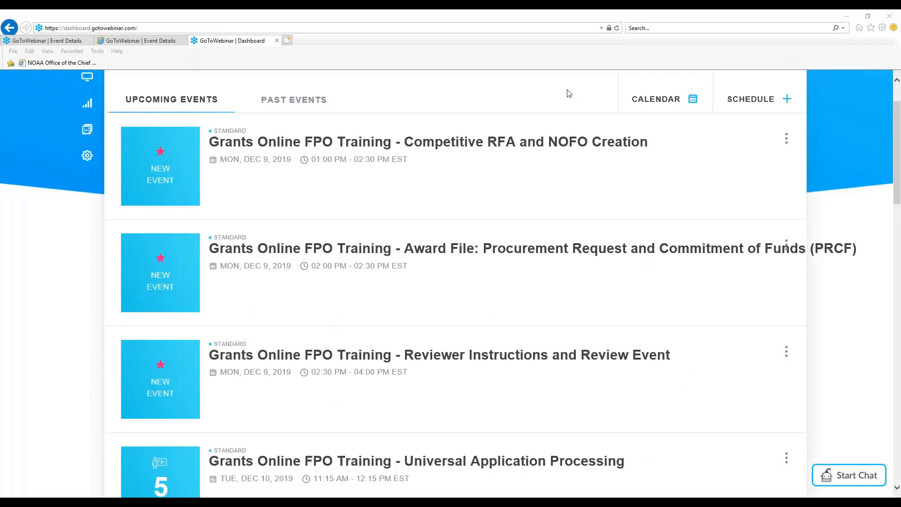
left_click(213, 455)
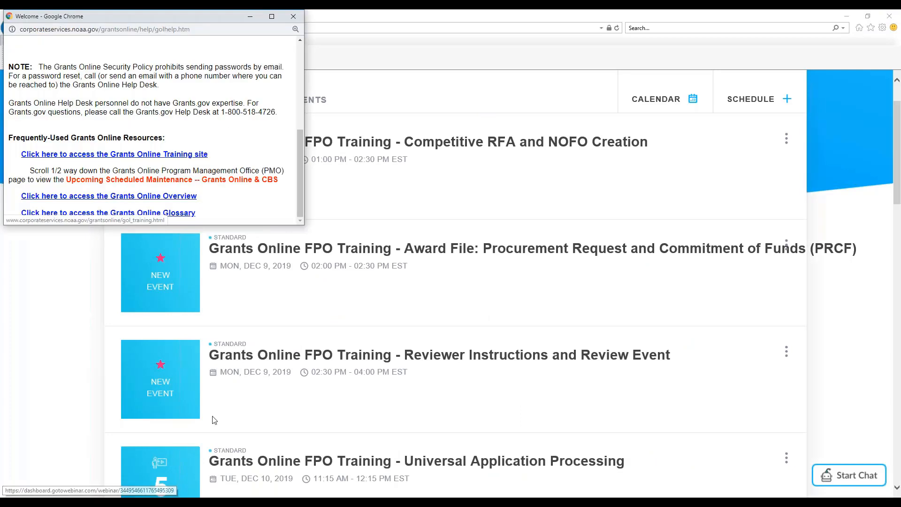
left_click(192, 503)
left_click(249, 456)
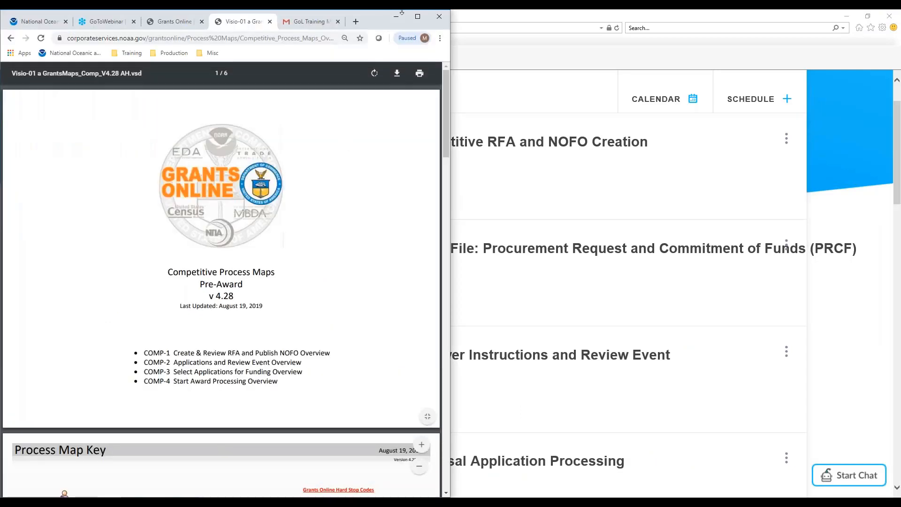
left_click(418, 16)
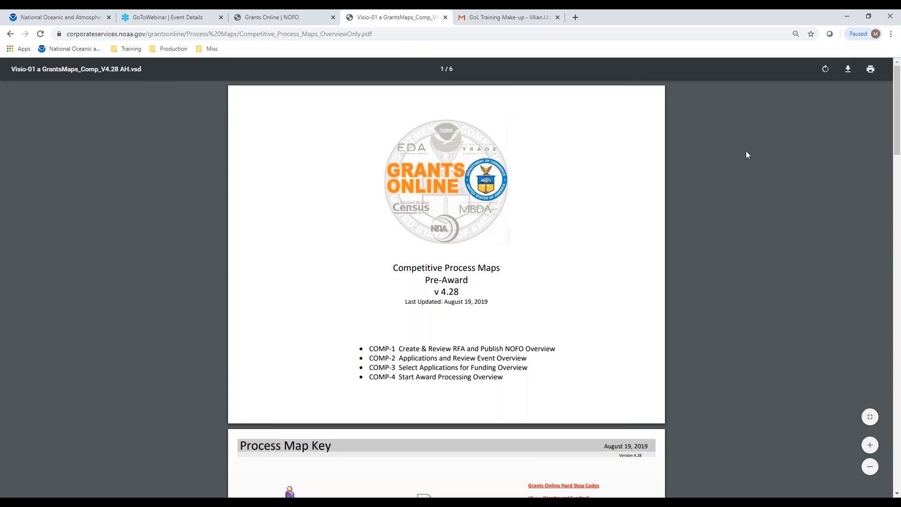
Show the Create & Review RFA and Publish NOFO Overview (COMP-1) process map fitted to the page.
scroll(701, 162, "down", 14)
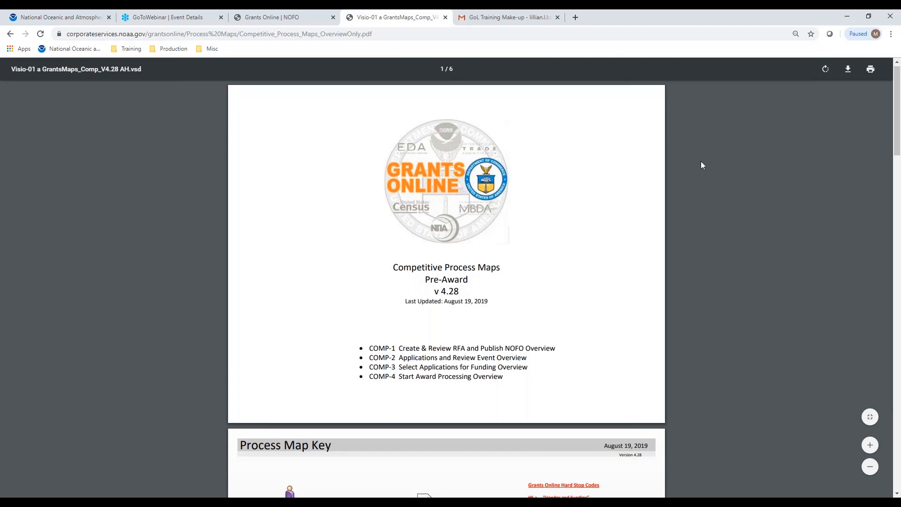
scroll(703, 161, "down", 1)
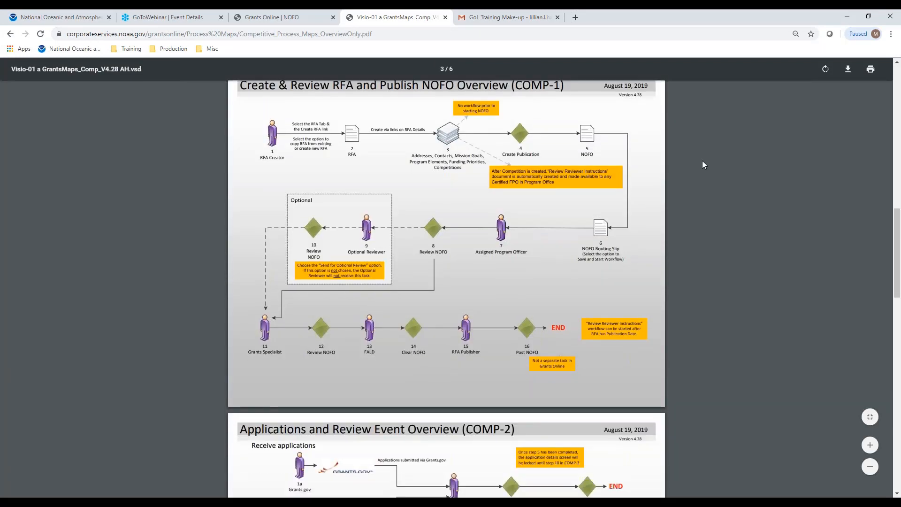
scroll(702, 161, "up", 1)
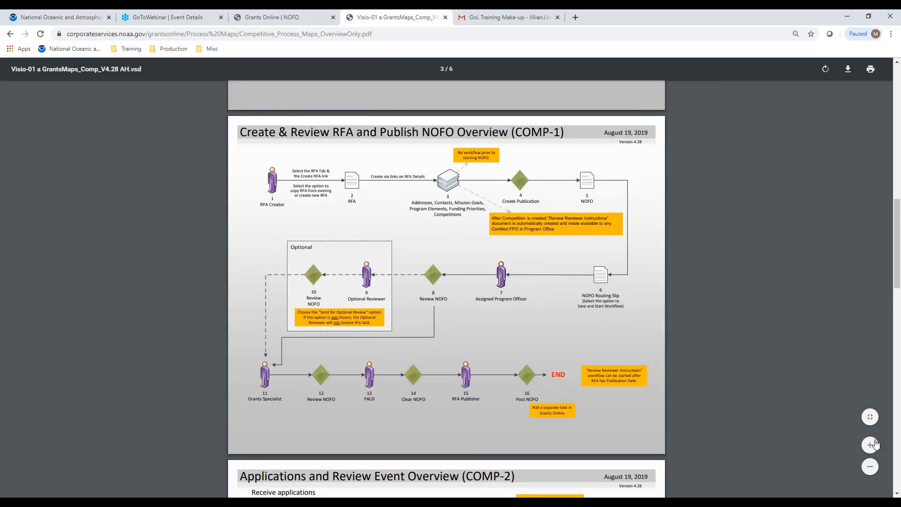
left_click(869, 418)
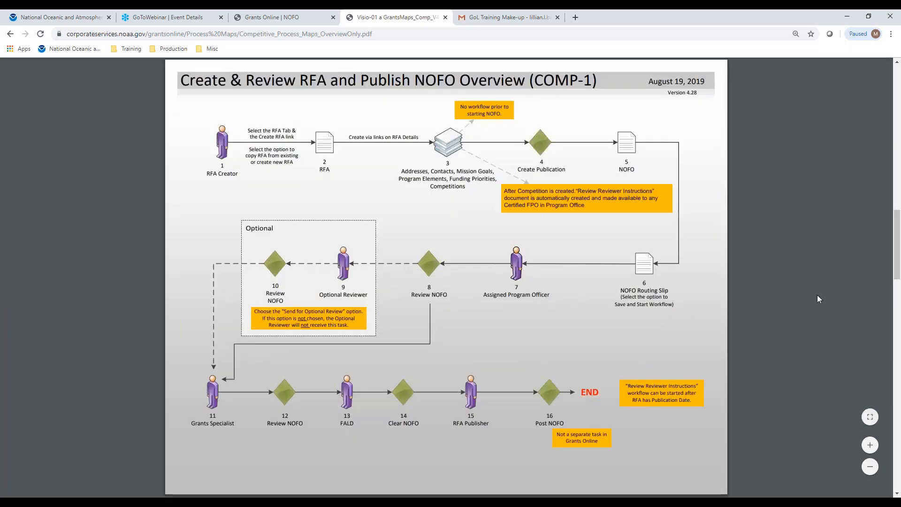
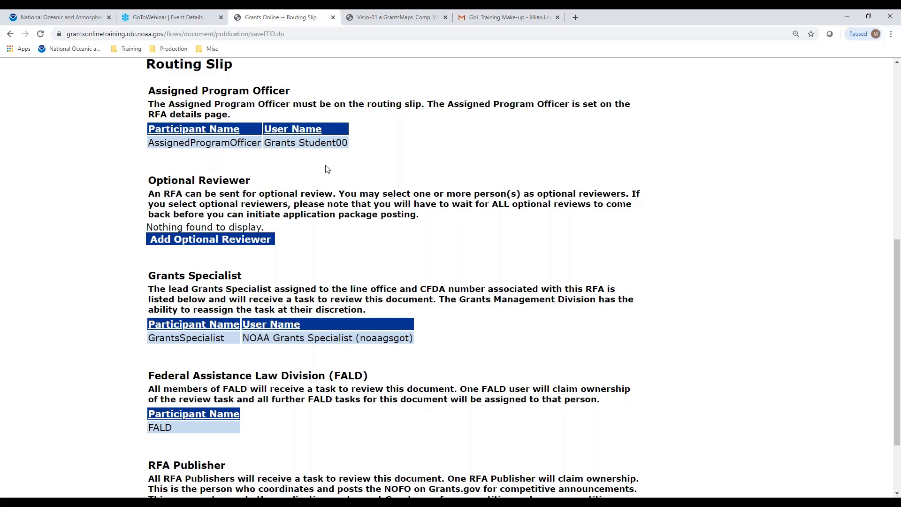
Start the NOFO's workflow from its routing slip and confirm initializing the route.
scroll(412, 268, "down", 2)
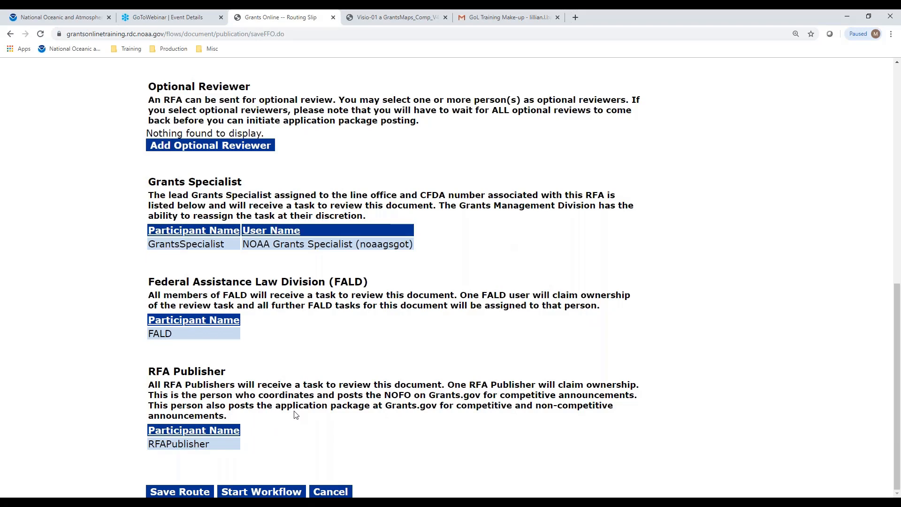
left_click(276, 492)
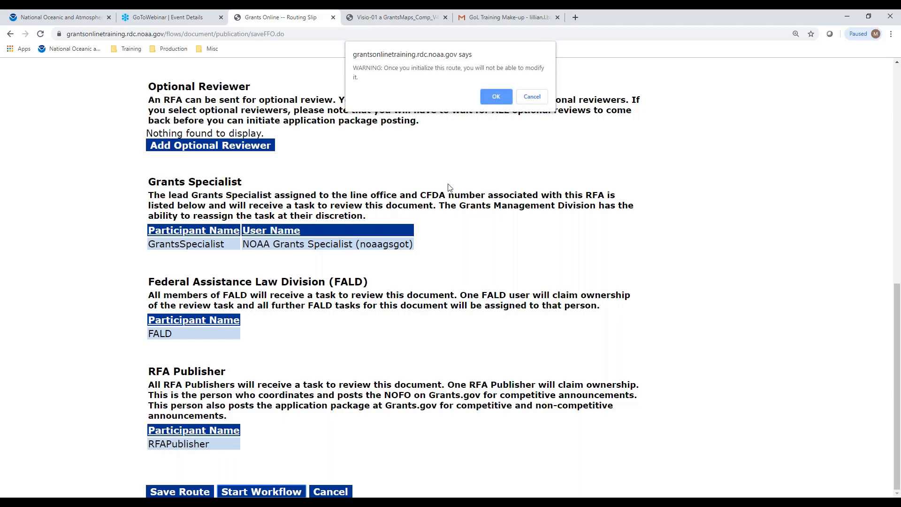
left_click(497, 95)
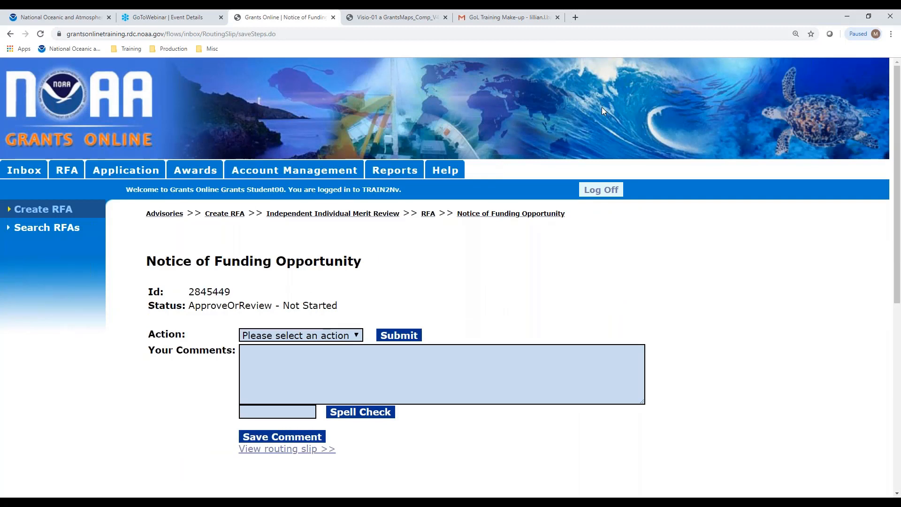
Approve the Notice of Funding Opportunity as program officer and check the next reviewer on the COMP-1 process map.
left_click(297, 336)
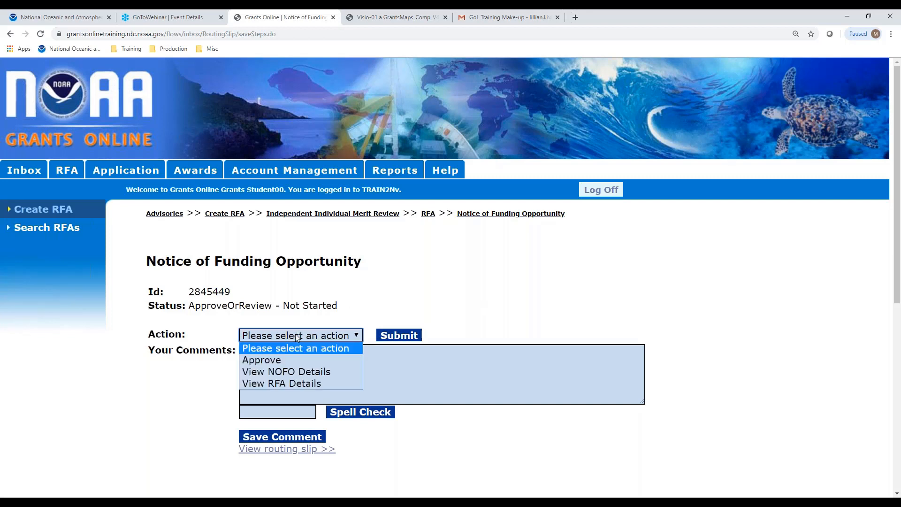
left_click(291, 359)
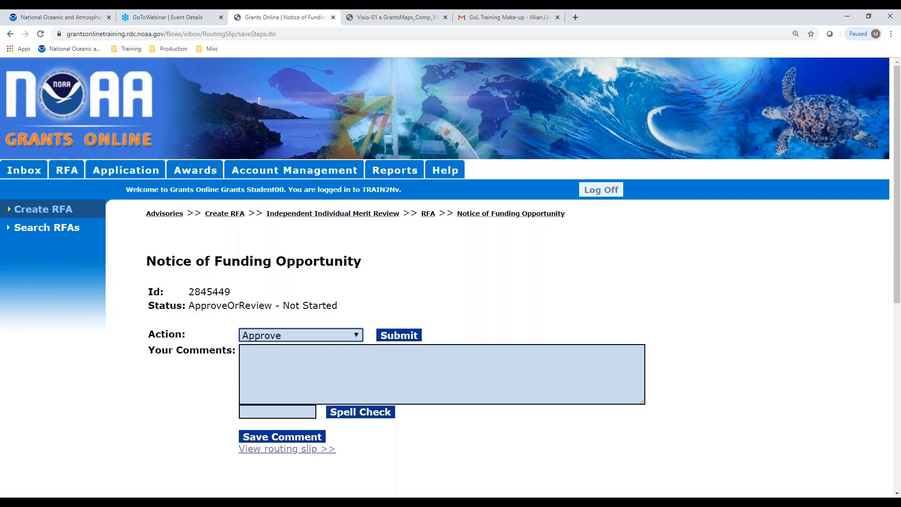
left_click(405, 336)
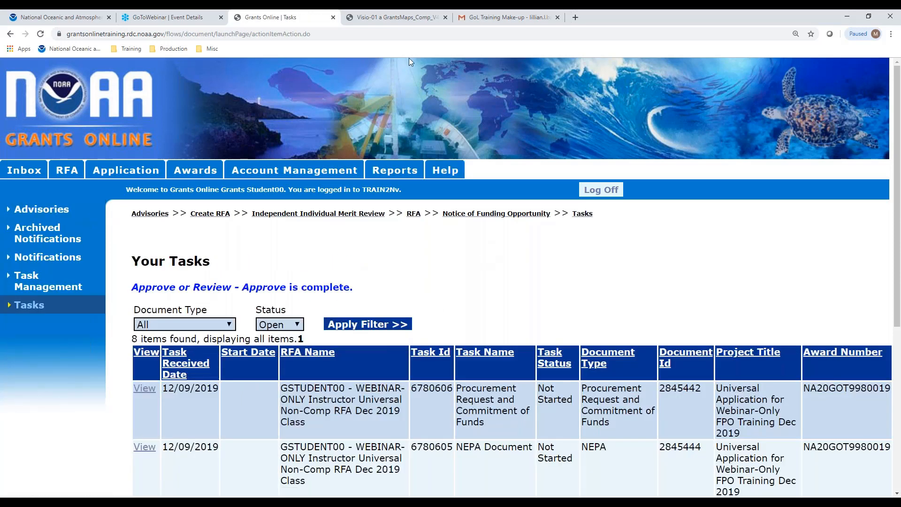
left_click(407, 19)
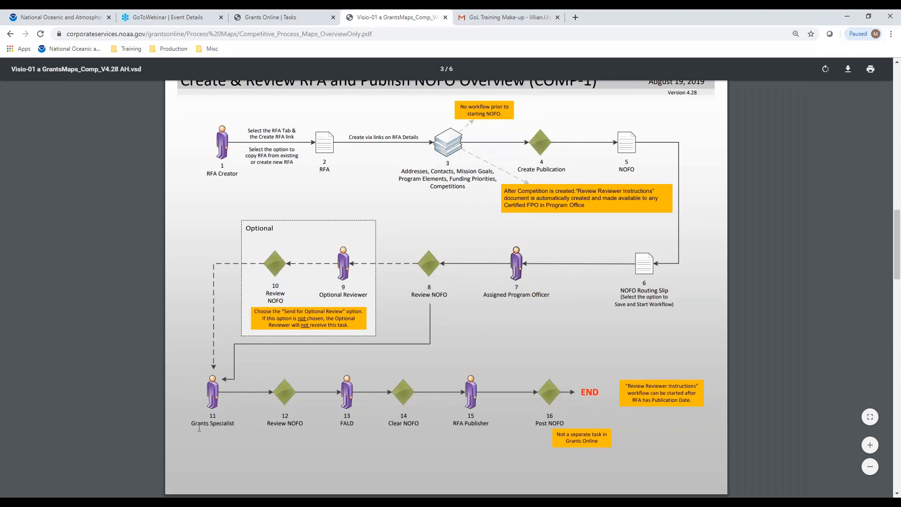
left_click(295, 19)
Log off and sign in as the NOAA Grants Specialist noaagsgot with the account password, accepting the Notice to Users.
left_click(602, 190)
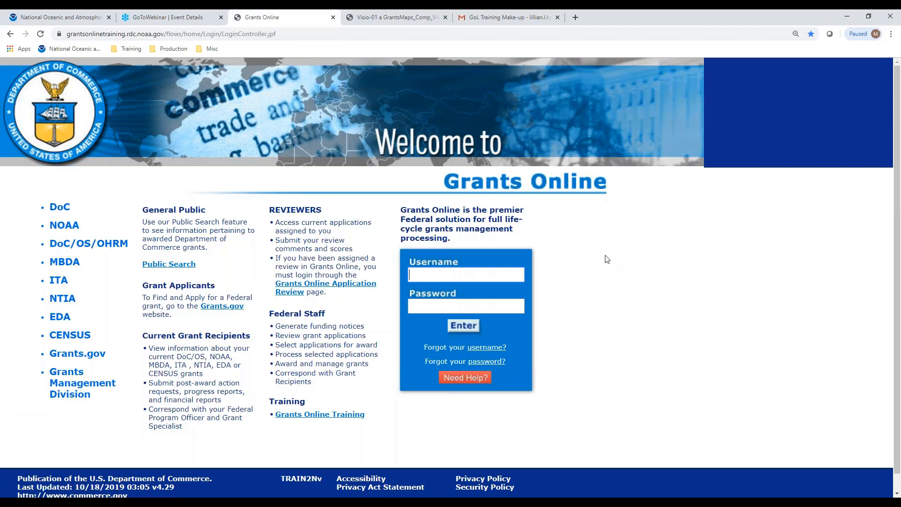
type("g")
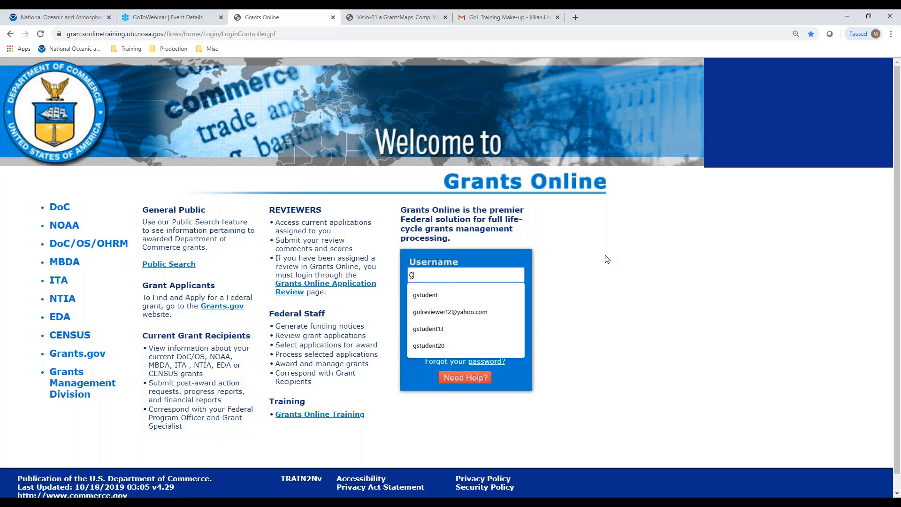
key("BackSpace")
type("nofficial")
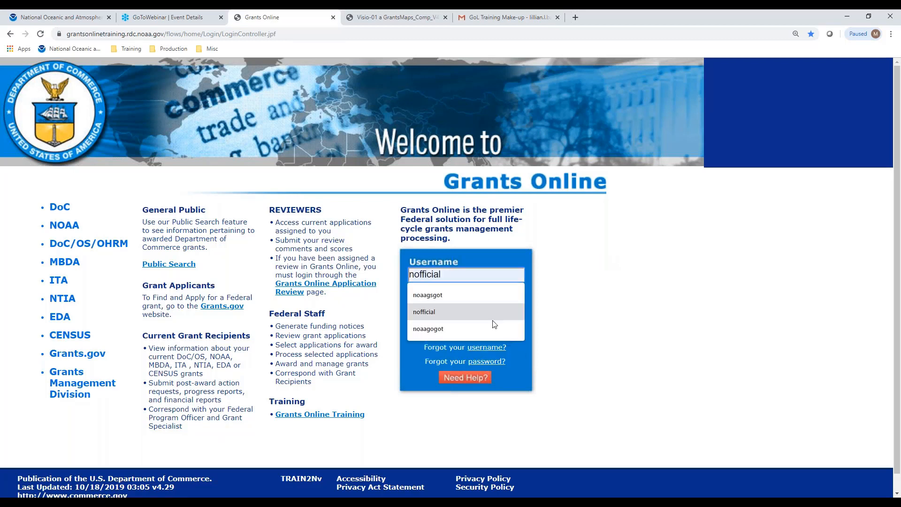
left_click(436, 295)
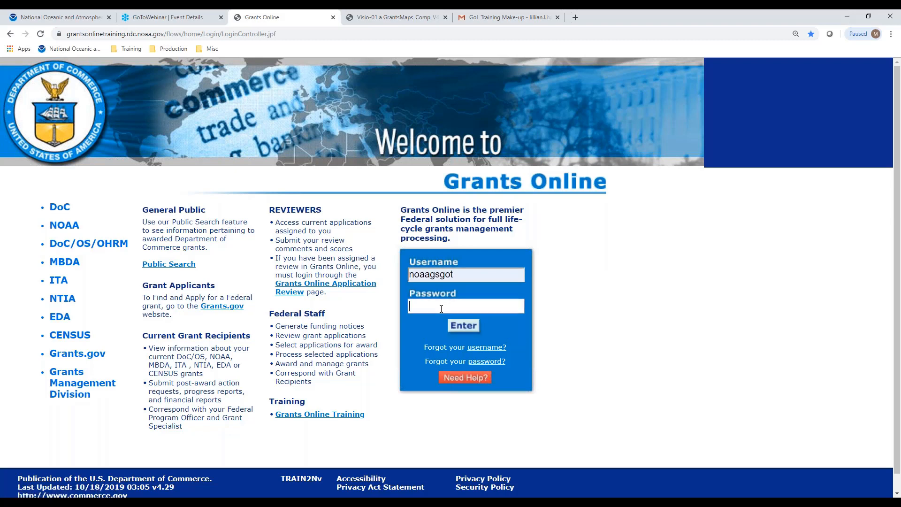
left_click(439, 307)
type("•••••••••••••••")
key("Return")
left_click(528, 457)
Open the Review task for the WEBINAR-ONLY Instructor Competitive RFA's Notice of Funding Opportunity and approve it.
left_click(40, 278)
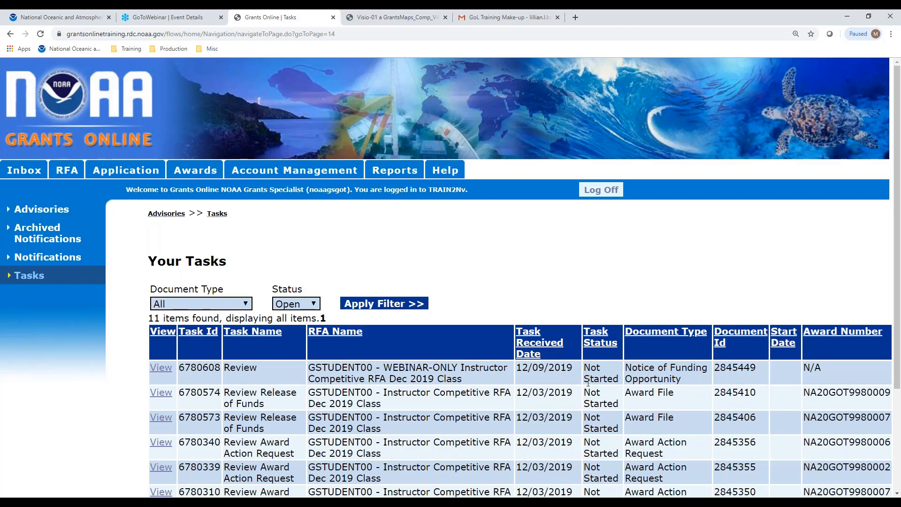
left_click(158, 372)
left_click(294, 335)
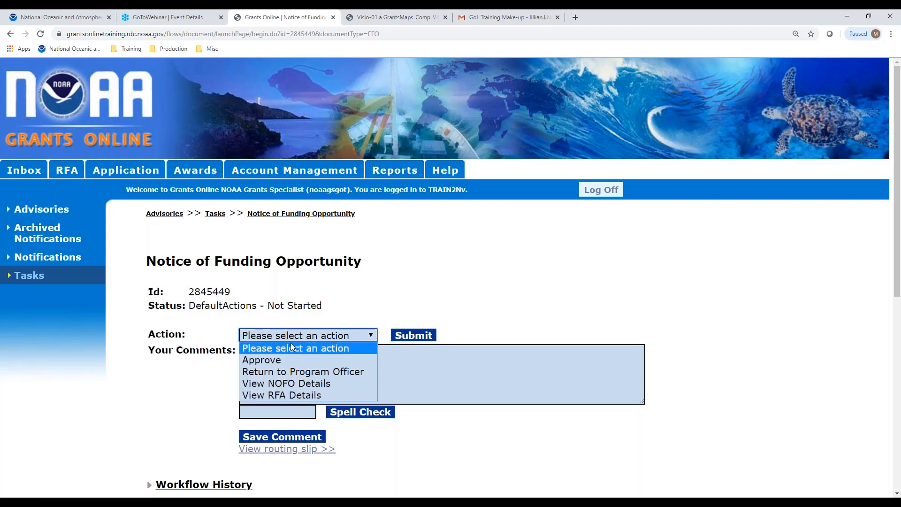
left_click(277, 359)
left_click(409, 337)
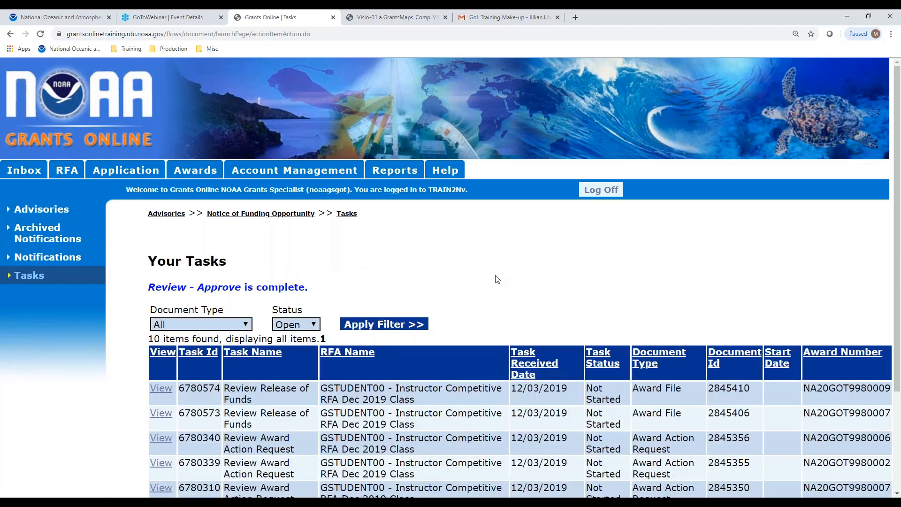
Log off and sign in as the NOAA FALD user nfald with the account password, accepting the Notice to Users.
left_click(600, 191)
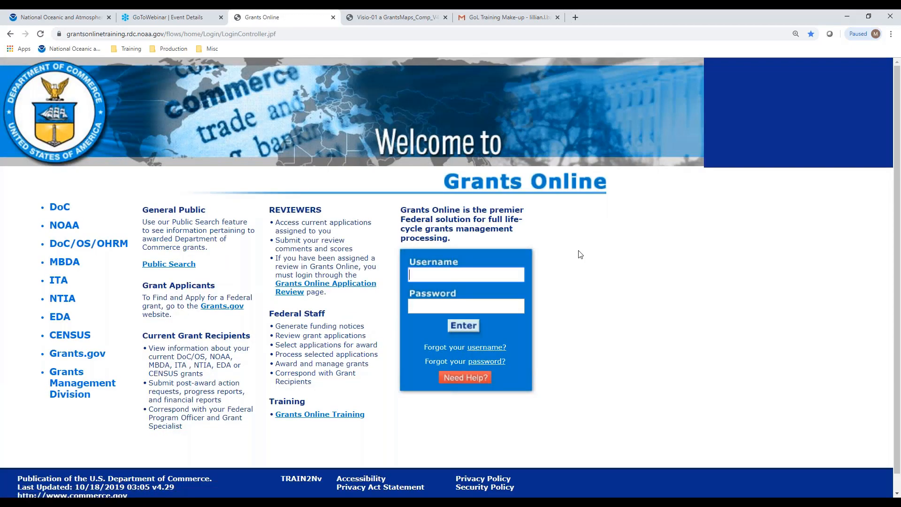
type("nfald")
left_click(467, 295)
left_click(472, 305)
type("•••••••••••••")
key("Return")
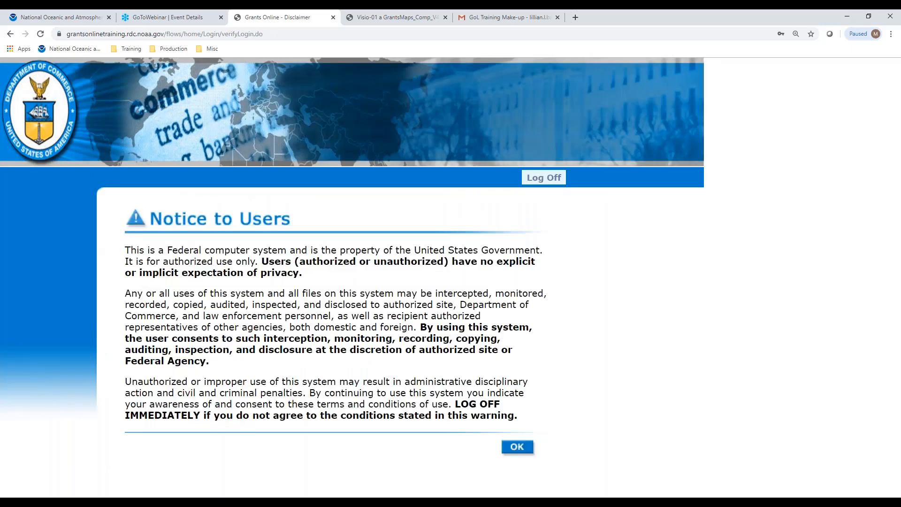
left_click(525, 447)
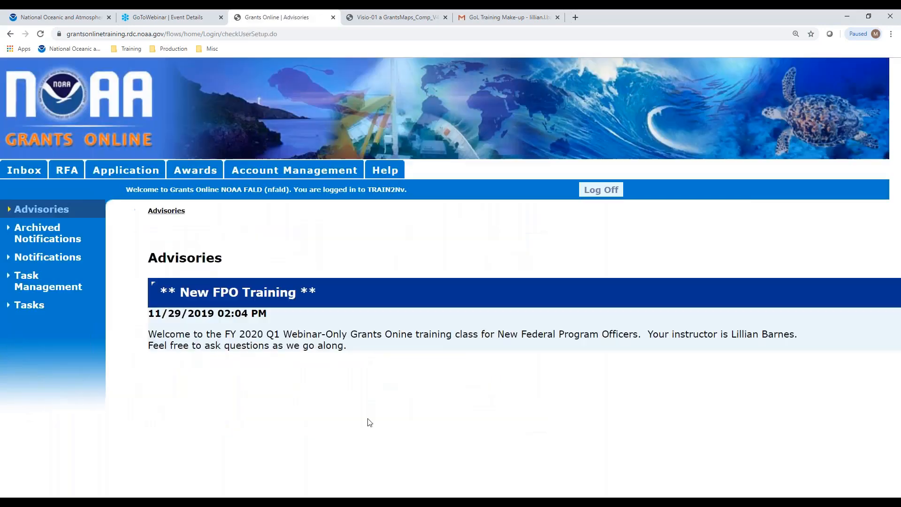
Check the FALD task list and add Task Received Date to the General Tasks inbox columns in the user preferences.
left_click(39, 309)
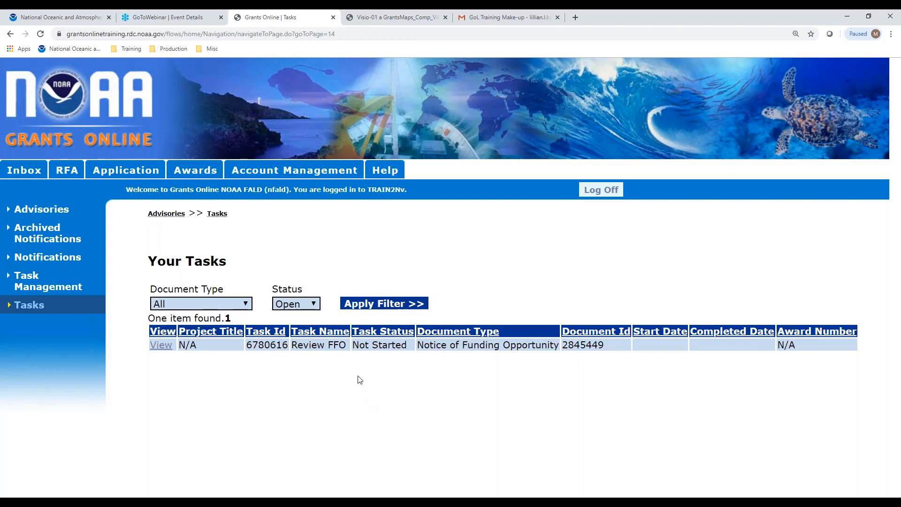
left_click(307, 174)
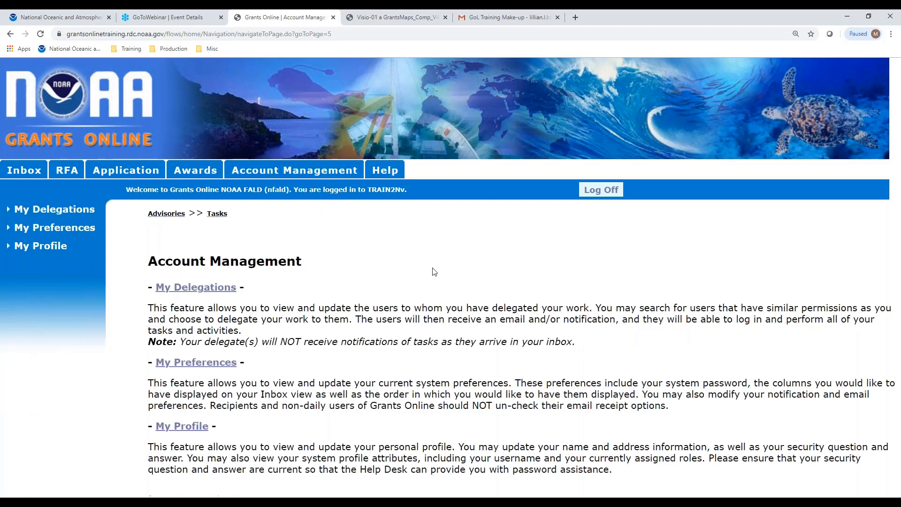
left_click(228, 370)
scroll(613, 283, "down", 7)
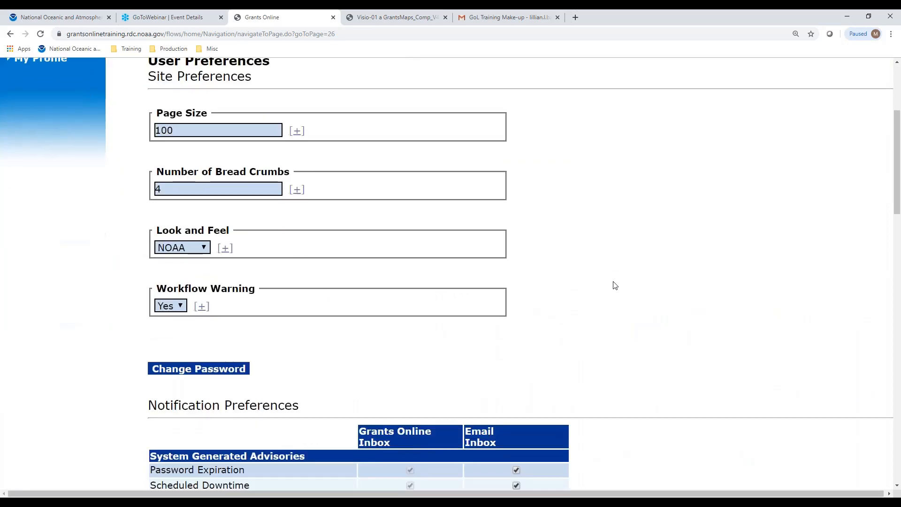
scroll(615, 286, "down", 9)
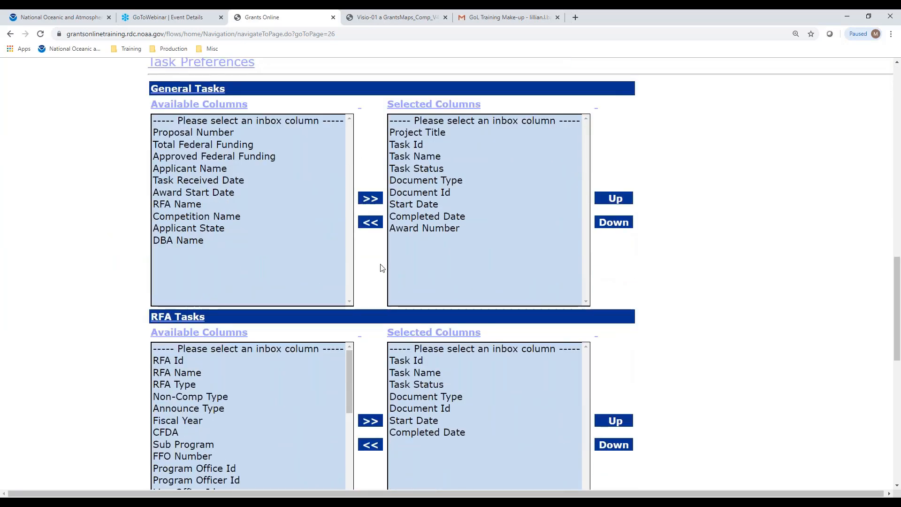
left_click(223, 182)
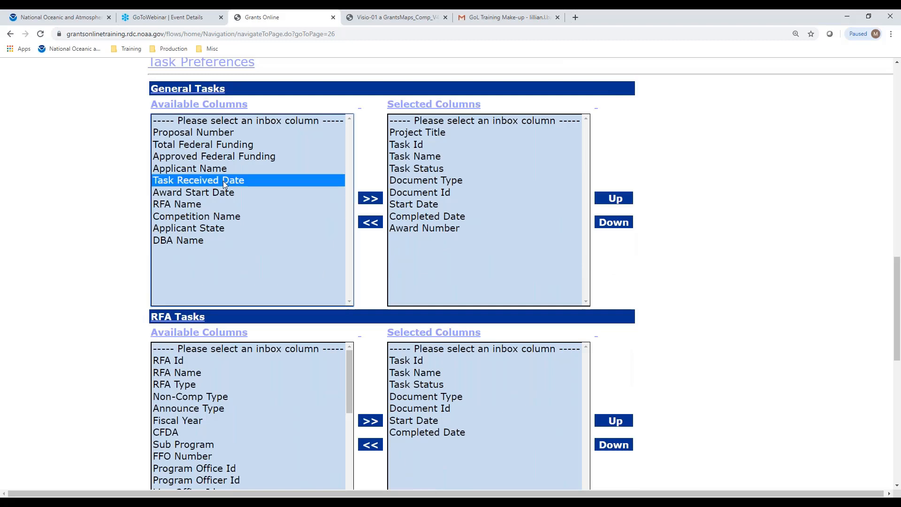
left_click(370, 198)
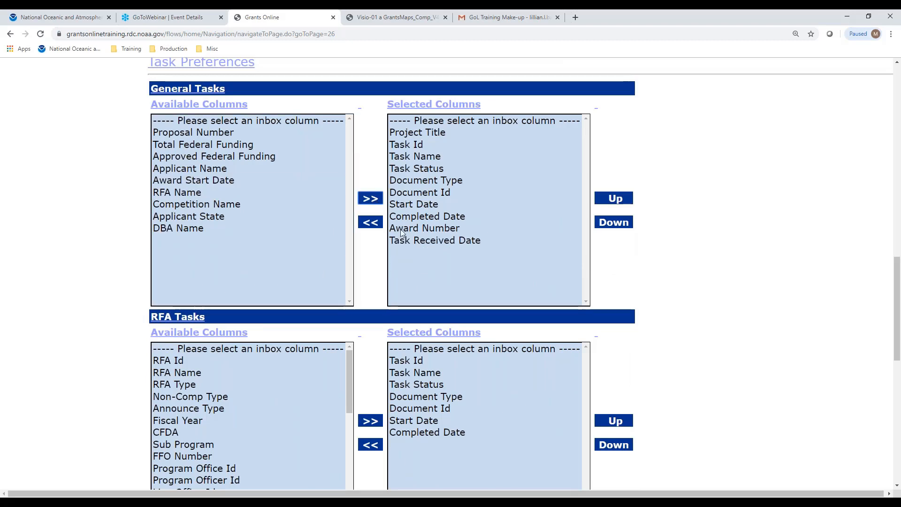
Move Task Received Date to the first position among the selected General Tasks columns.
left_click(430, 240)
left_click(619, 199)
left_click(619, 198)
left_click(619, 199)
left_click(619, 199)
left_click(618, 199)
left_click(619, 198)
left_click(619, 199)
left_click(619, 198)
left_click(619, 198)
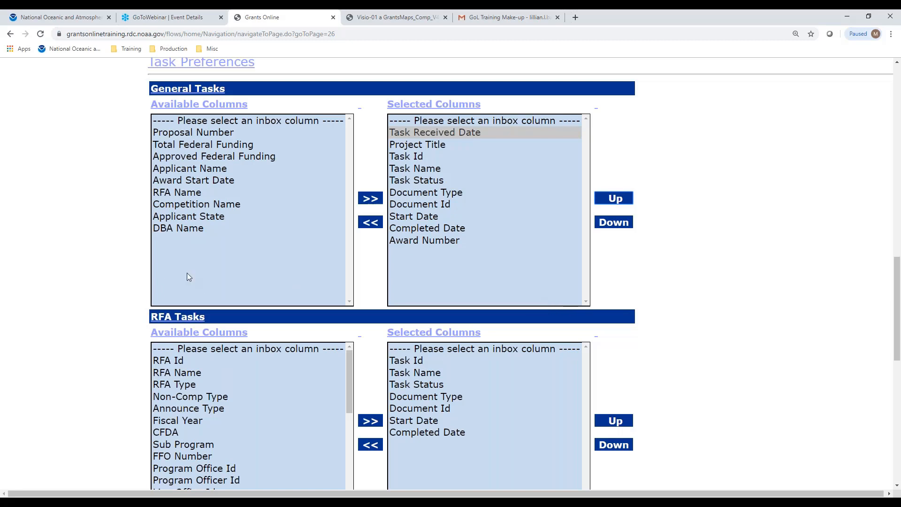
Add RFA Name to the General Tasks inbox columns and place it directly after Task Received Date.
left_click(177, 194)
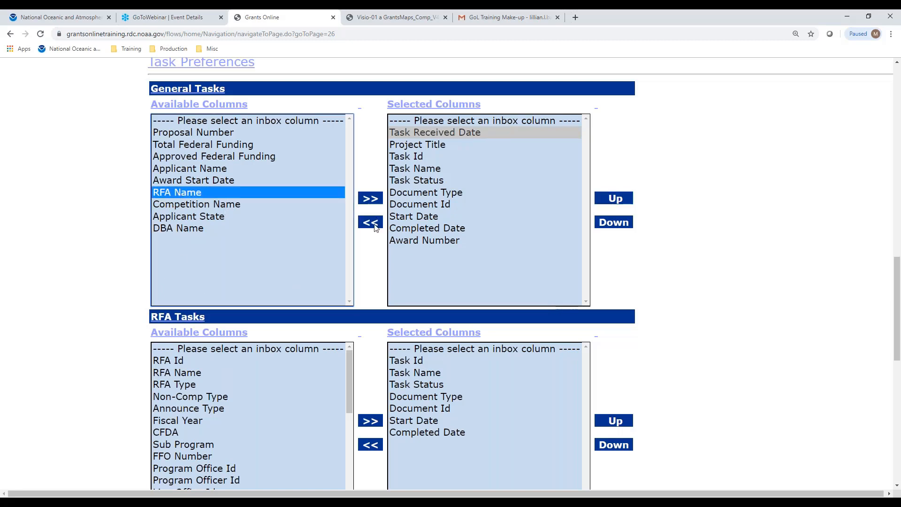
left_click(380, 201)
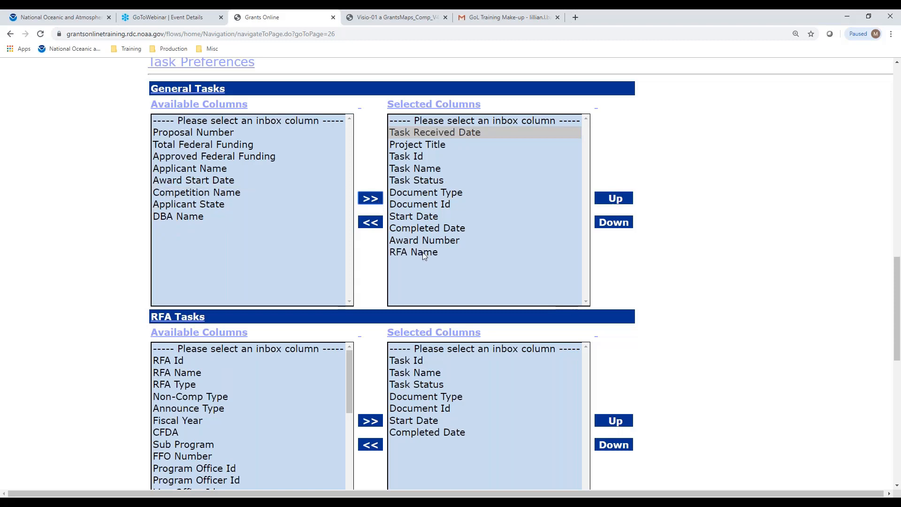
left_click(422, 252)
left_click(615, 199)
left_click(614, 199)
double_click(615, 199)
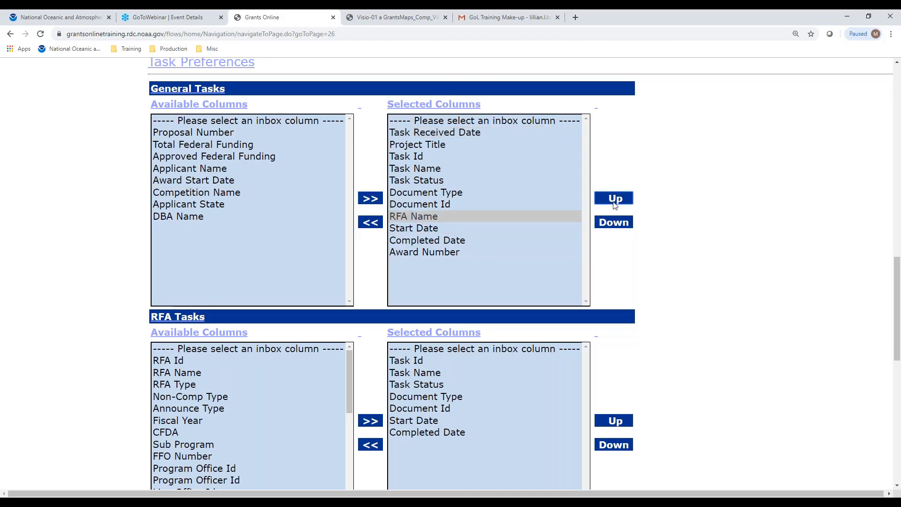
double_click(615, 199)
double_click(615, 199)
double_click(614, 199)
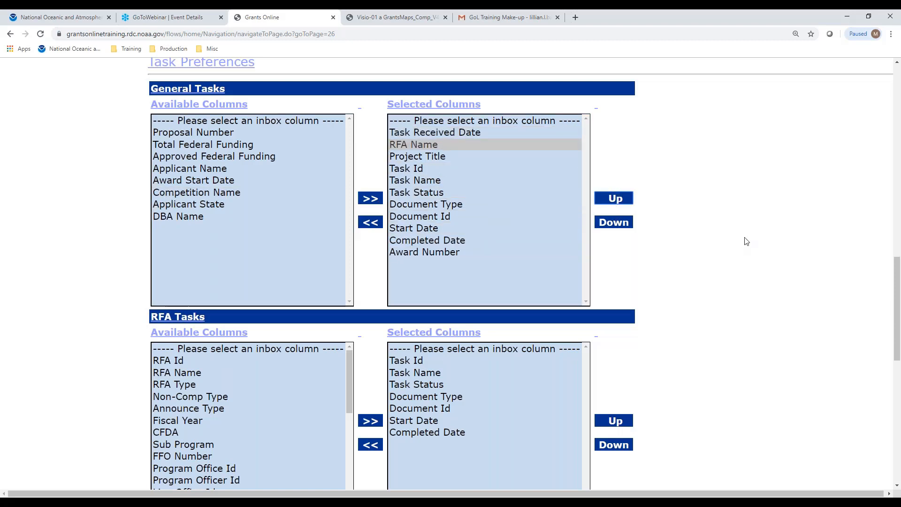
Save the user preferences and return to the inbox task list.
scroll(746, 247, "down", 5)
scroll(746, 247, "down", 4)
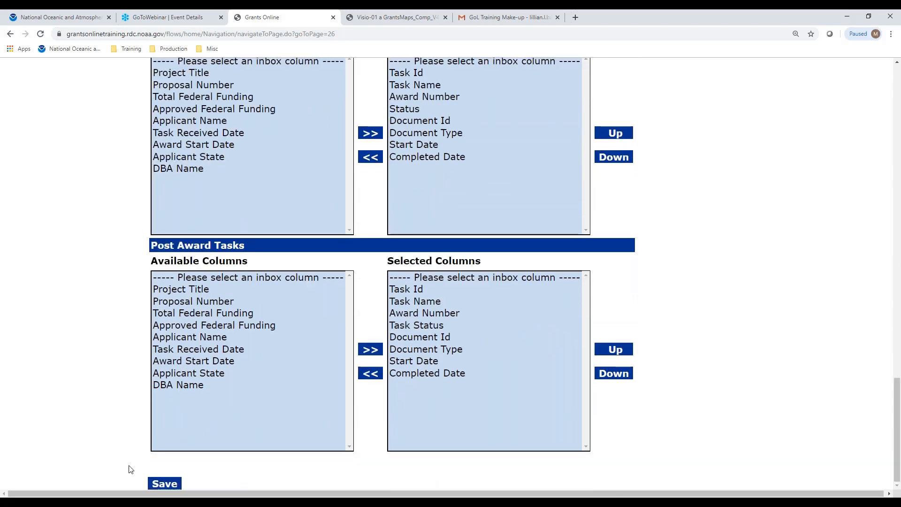
left_click(164, 484)
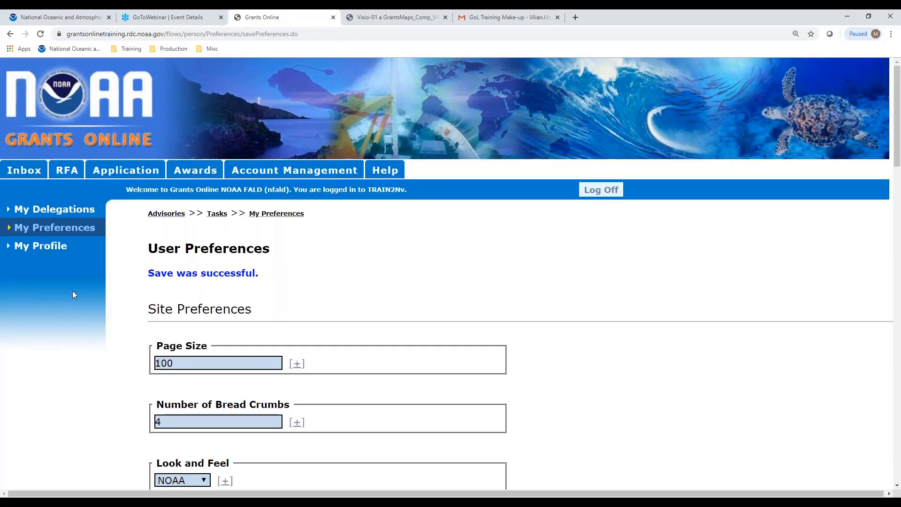
left_click(29, 172)
left_click(31, 306)
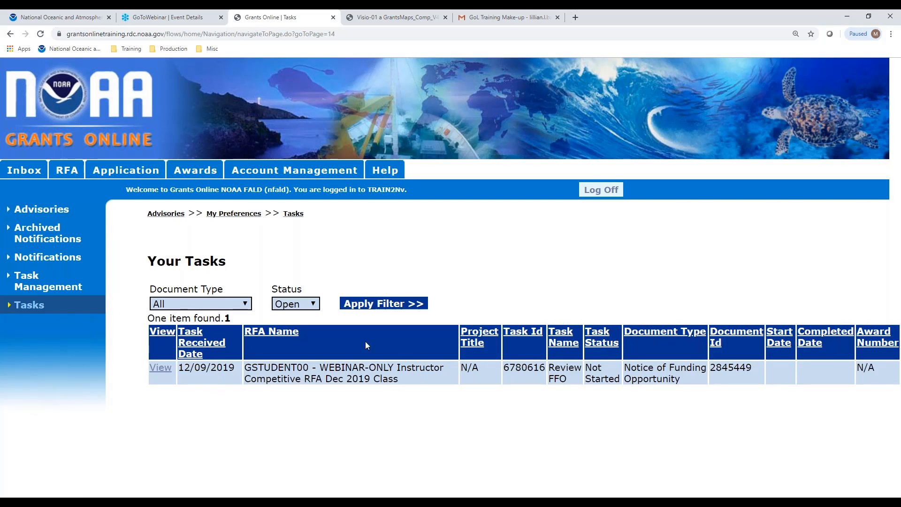
Open the Review FFO task, submit it with the Clear NOFO action, and log off from the FALD account.
left_click(158, 372)
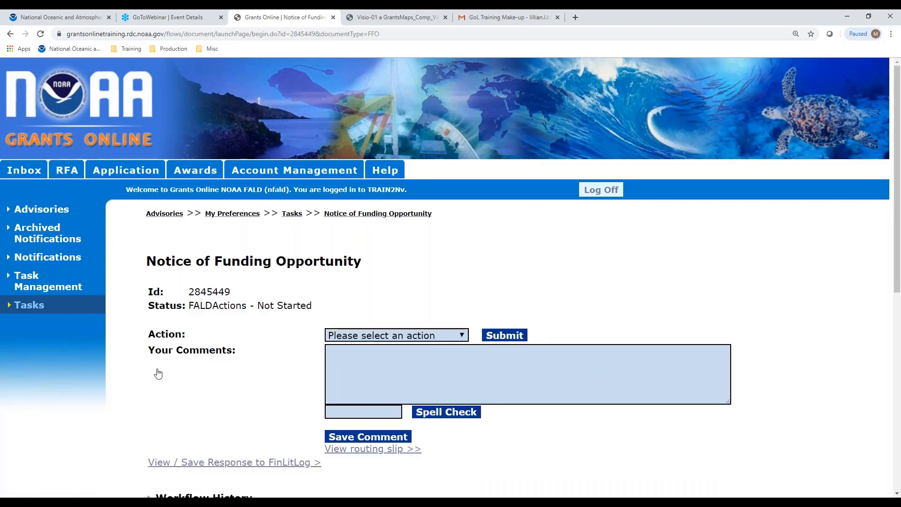
left_click(393, 337)
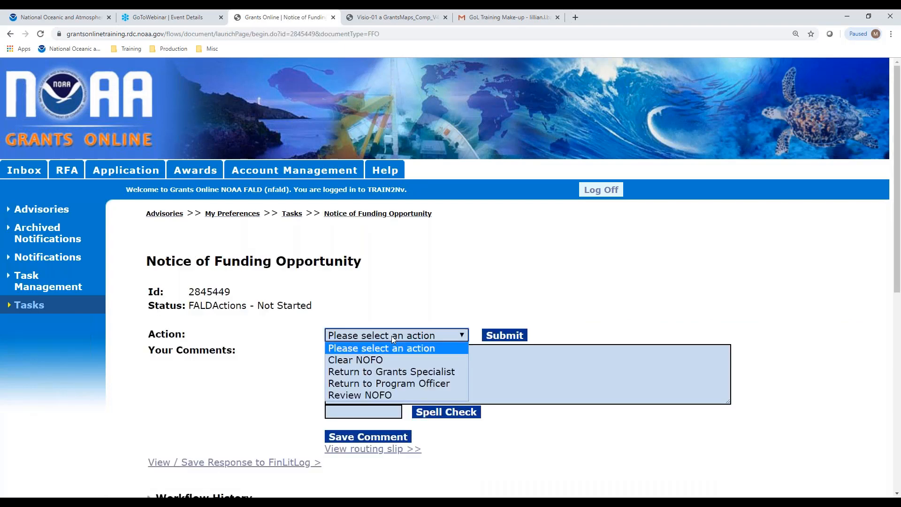
left_click(395, 361)
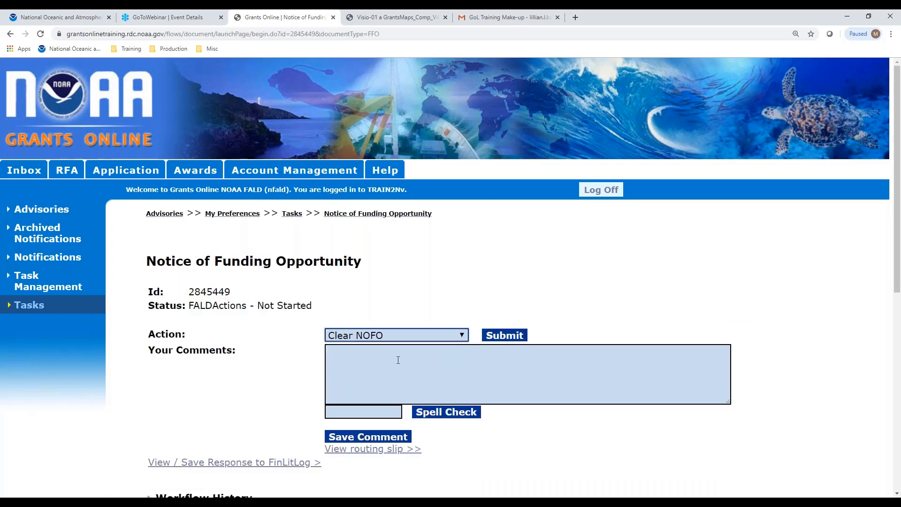
left_click(462, 338)
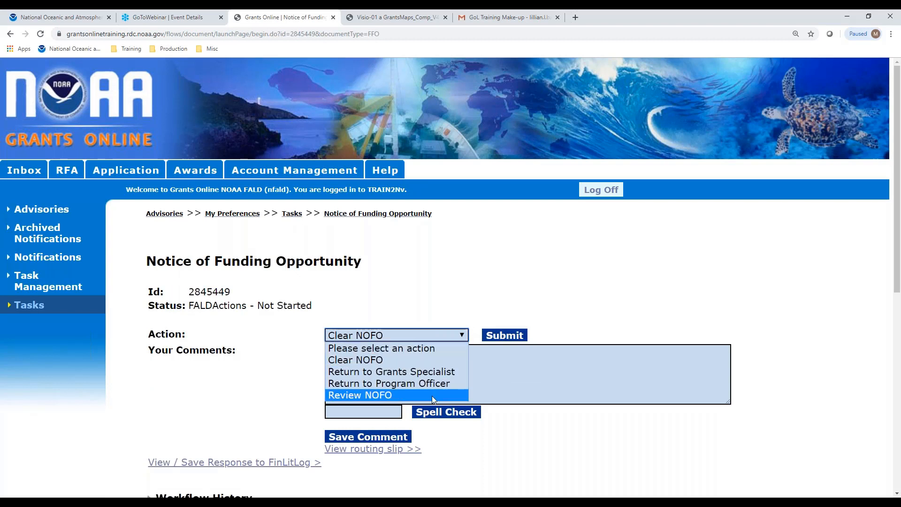
left_click(419, 360)
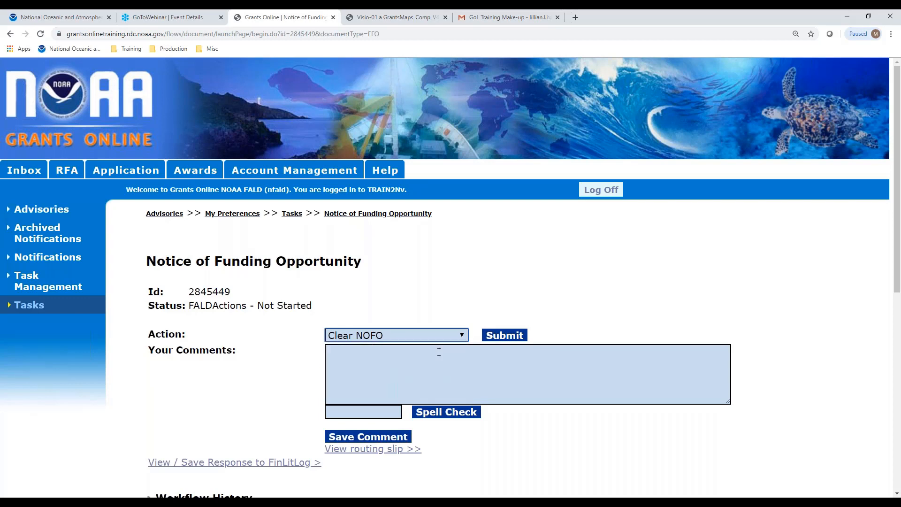
left_click(506, 335)
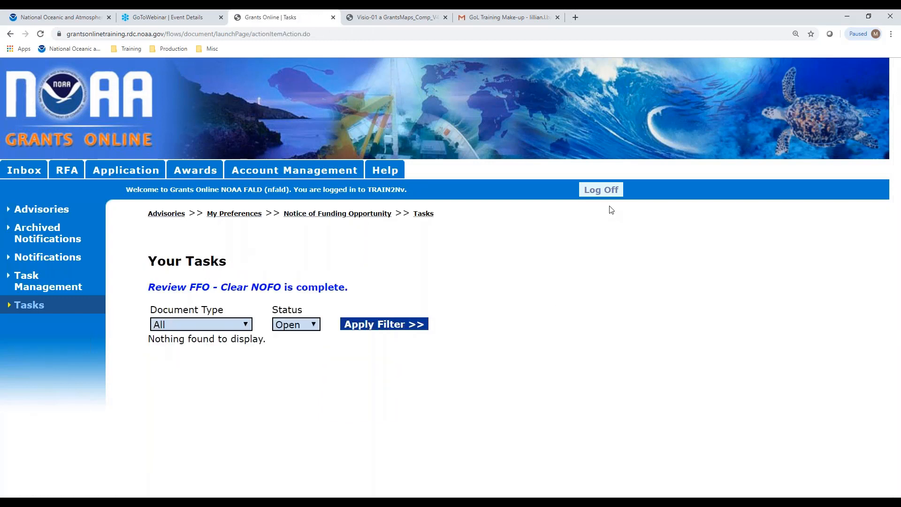
left_click(603, 192)
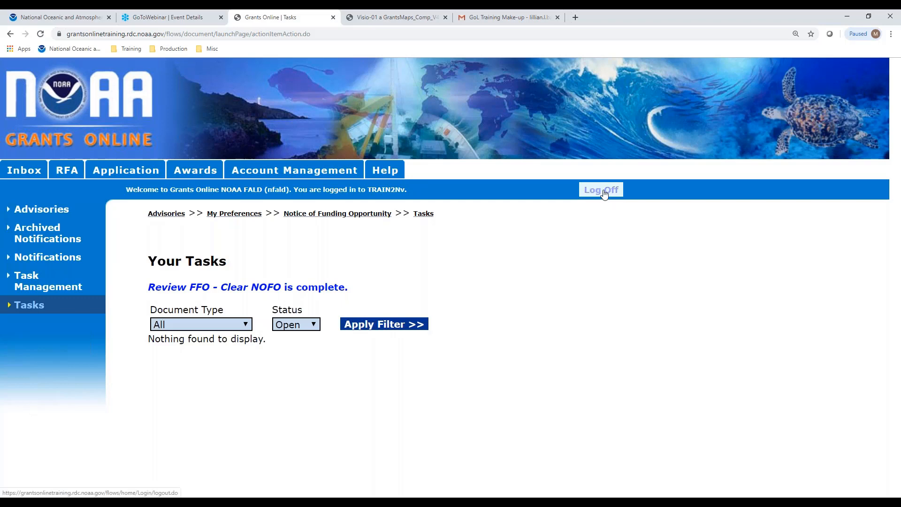
Consult the NOFO process map and log in as Grants Specialist with username noaagsgot and the account password, accepting the user notice.
left_click(413, 17)
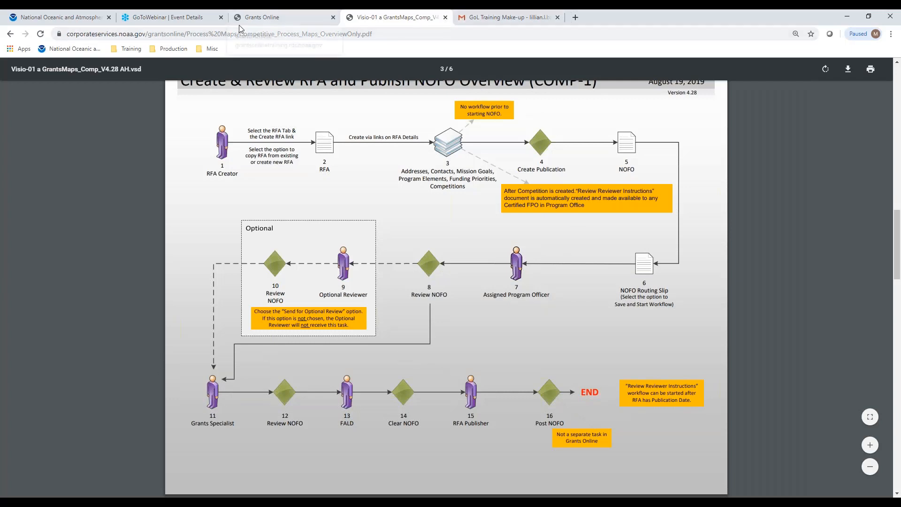
left_click(259, 24)
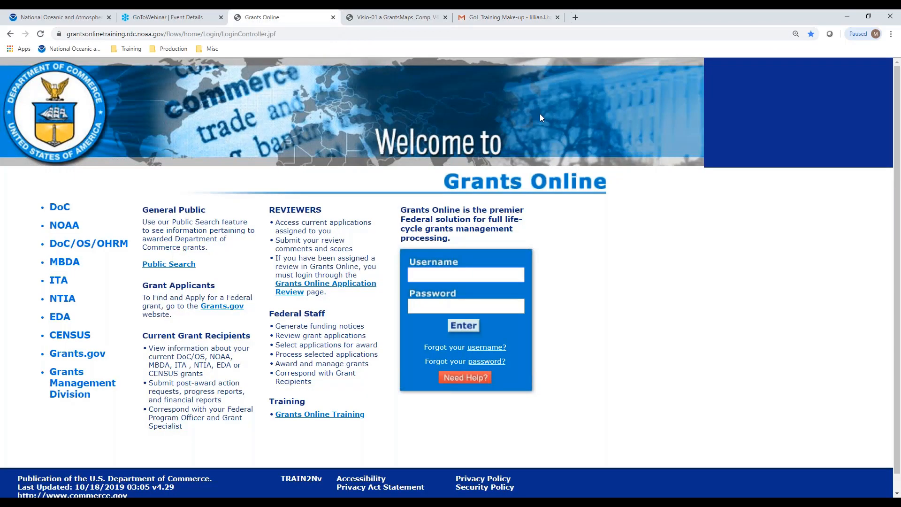
type("noaagsgot")
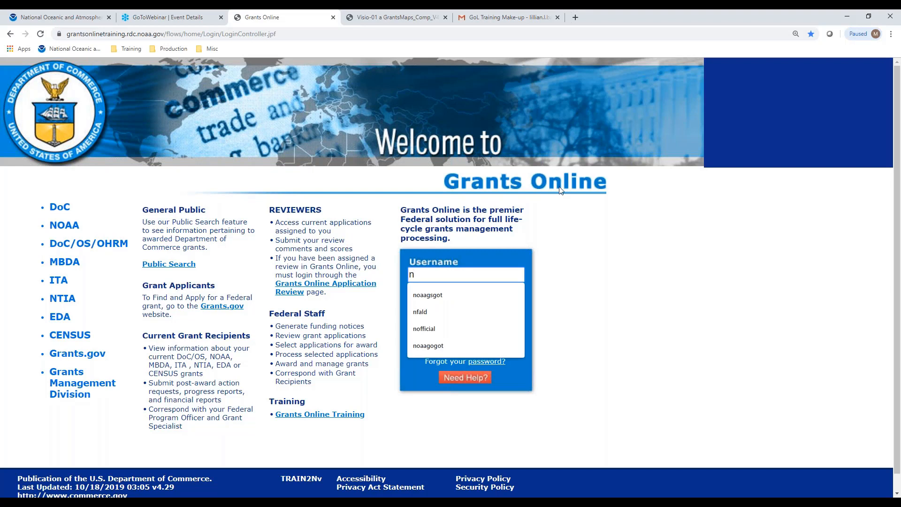
left_click(442, 300)
left_click(442, 305)
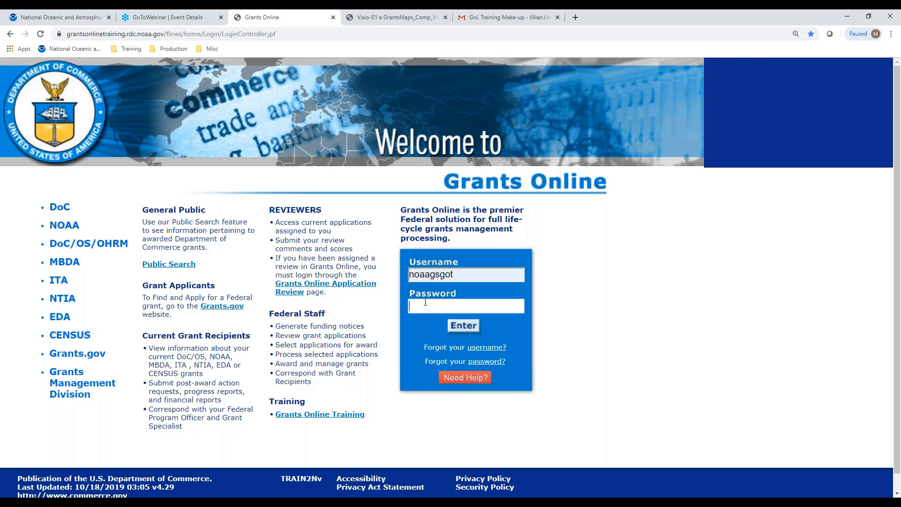
type("*************")
key("Return")
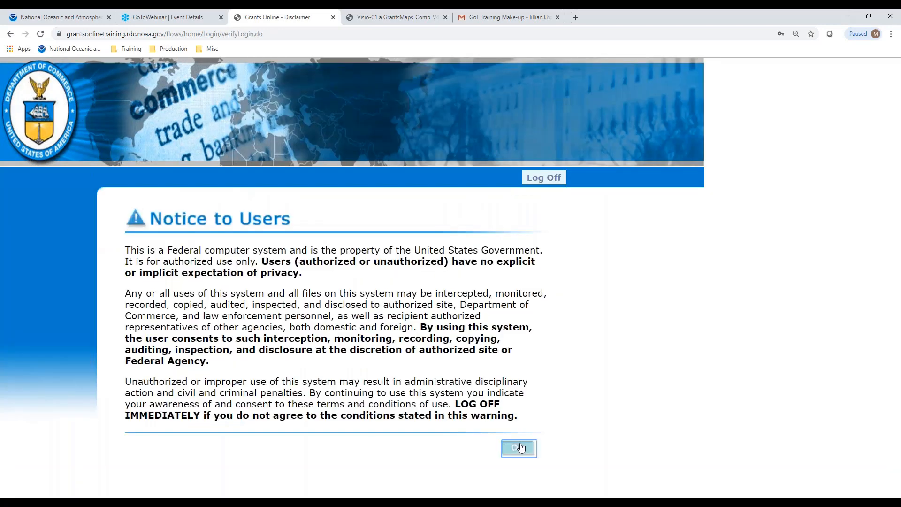
left_click(519, 449)
Open the Publish NOFO task for the WEBINAR-ONLY Instructor Competitive RFA from the inbox tasks and submit it with the Publish NOFO action.
left_click(17, 278)
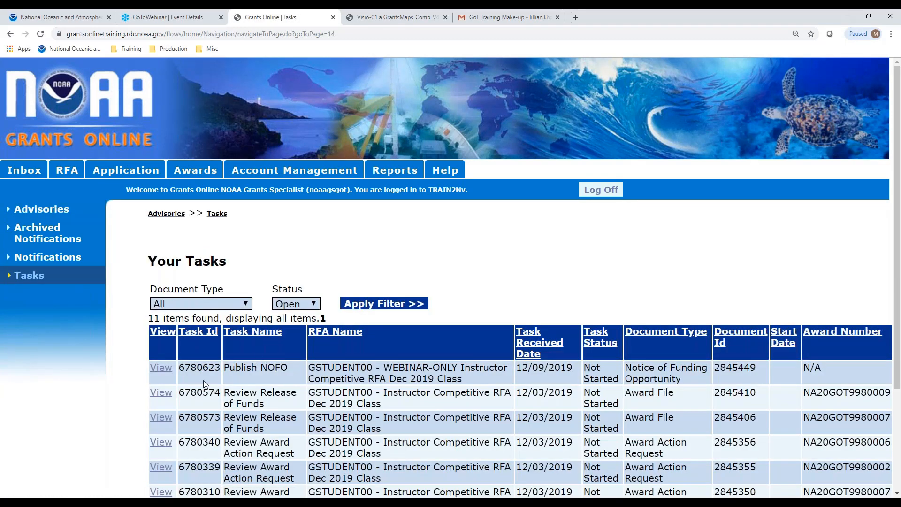
left_click(167, 372)
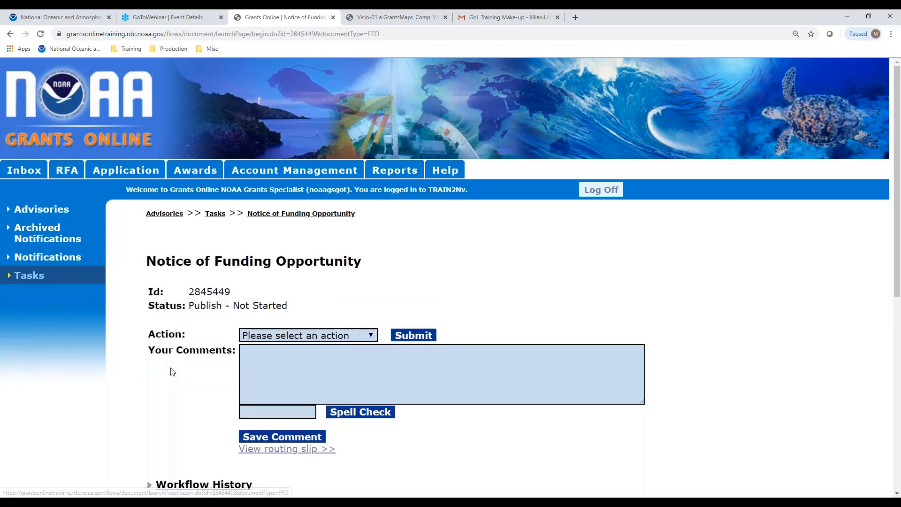
left_click(347, 335)
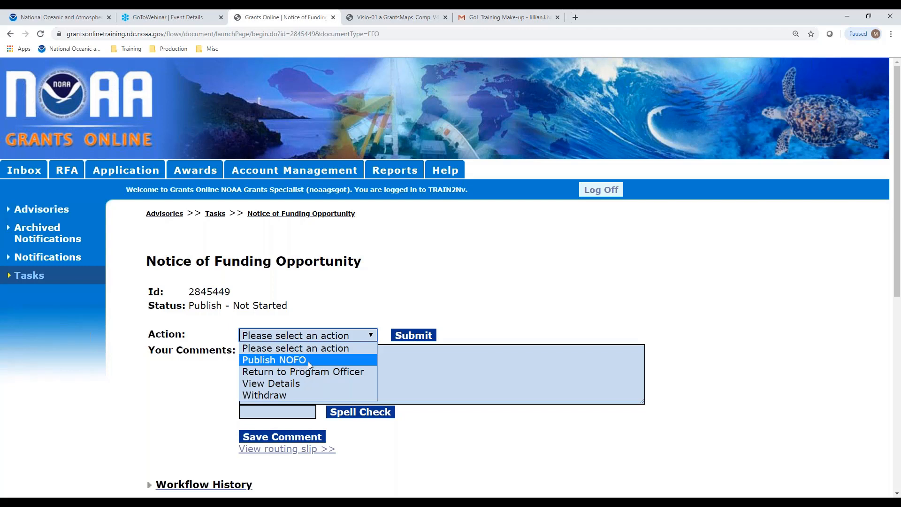
left_click(306, 359)
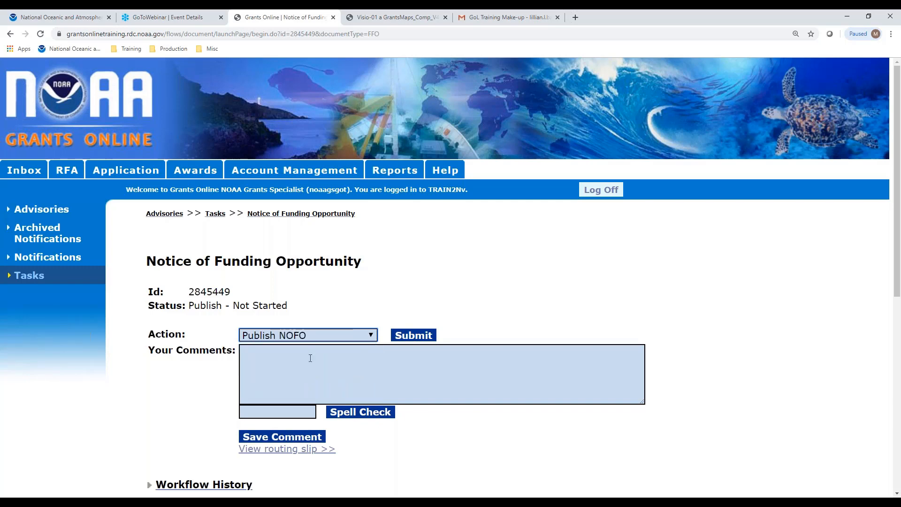
left_click(420, 336)
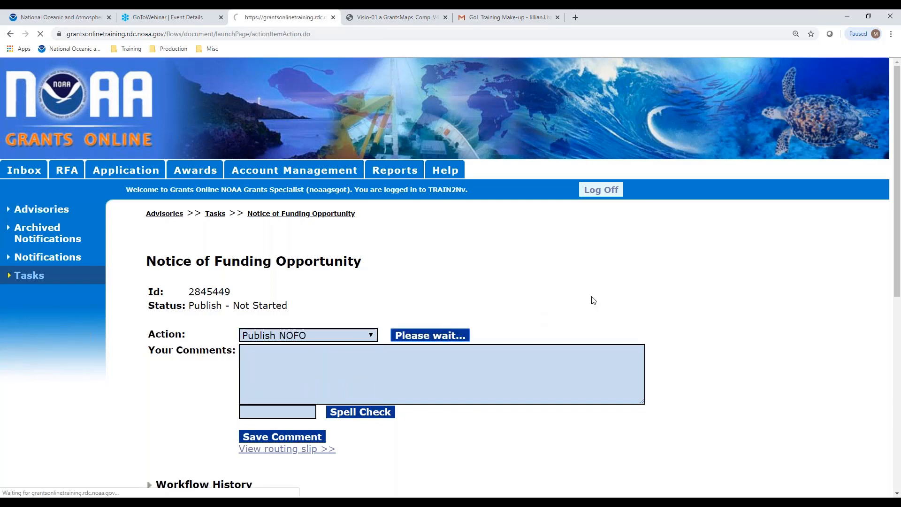